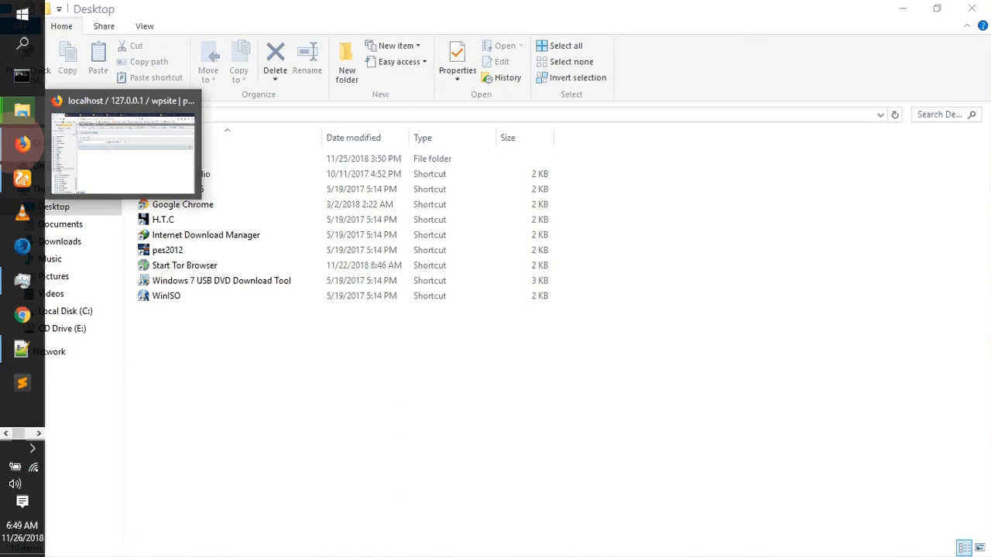
- Switch to Firefox and continue the wpsite WordPress installer with English (United States) as the language
left_click(94, 158)
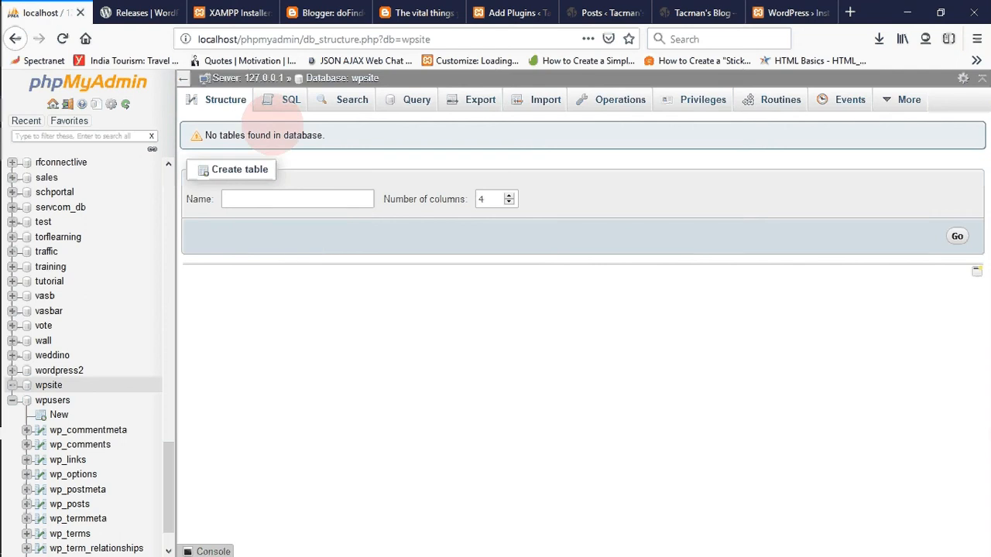
left_click(236, 12)
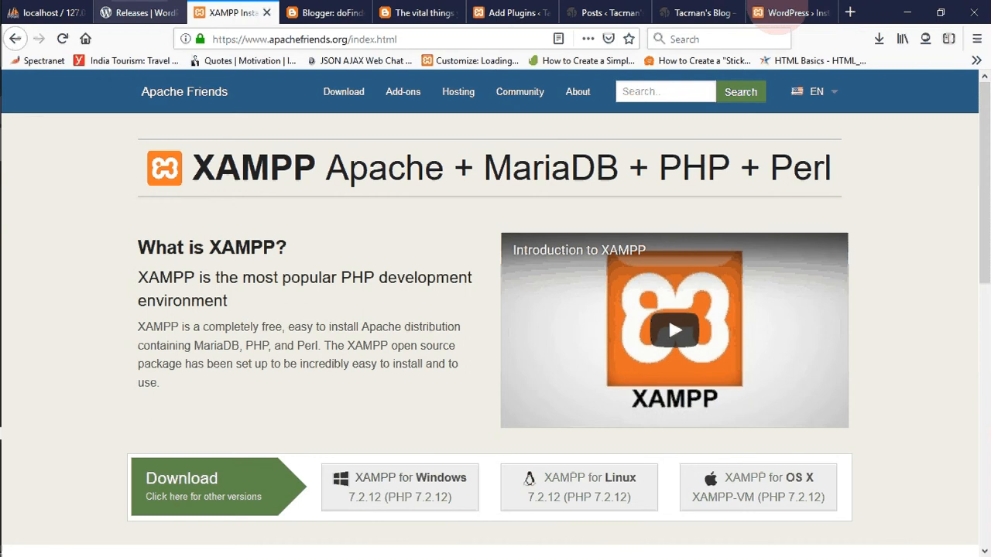
left_click(777, 15)
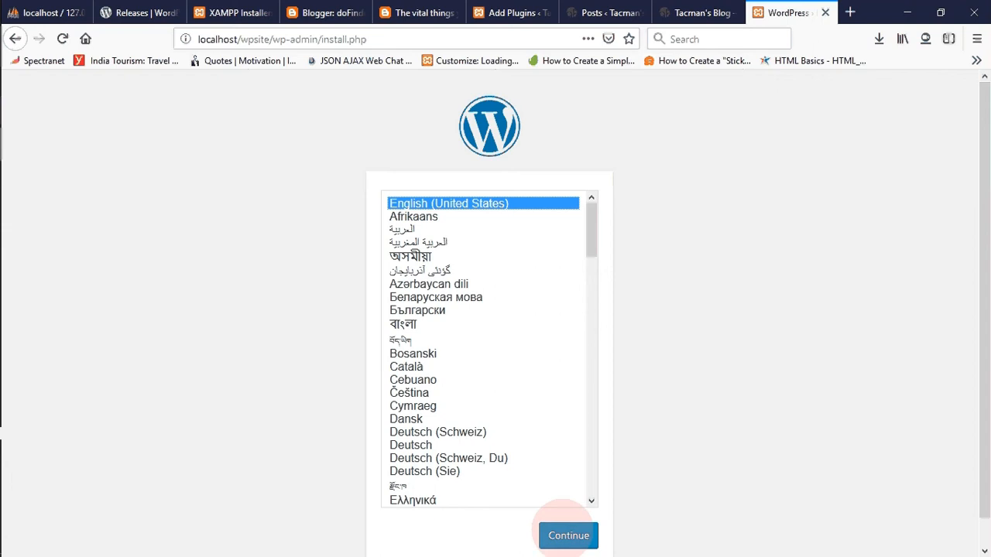
left_click(566, 529)
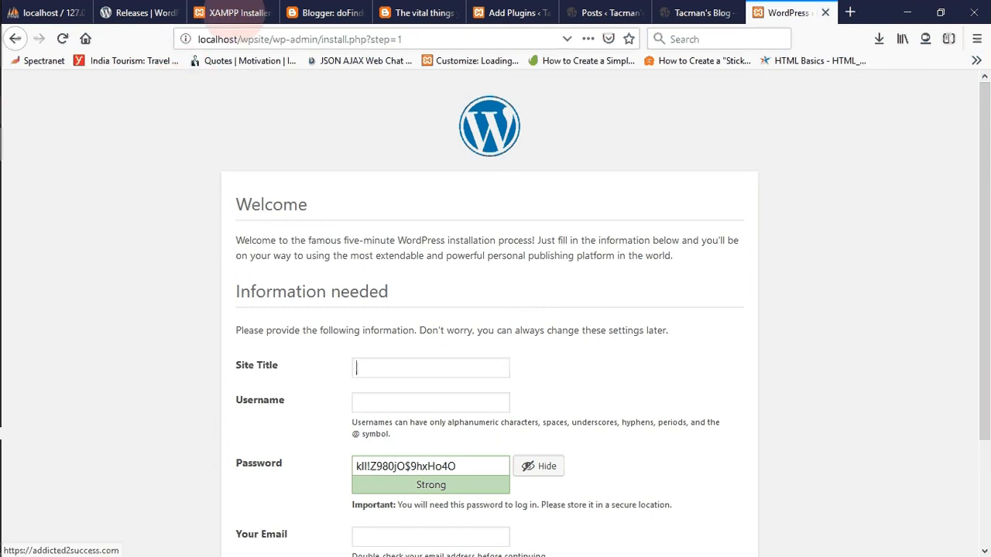
- Switch to the XAMPP Control Panel and open Apache's PHP configuration file, php.ini
left_click(232, 13)
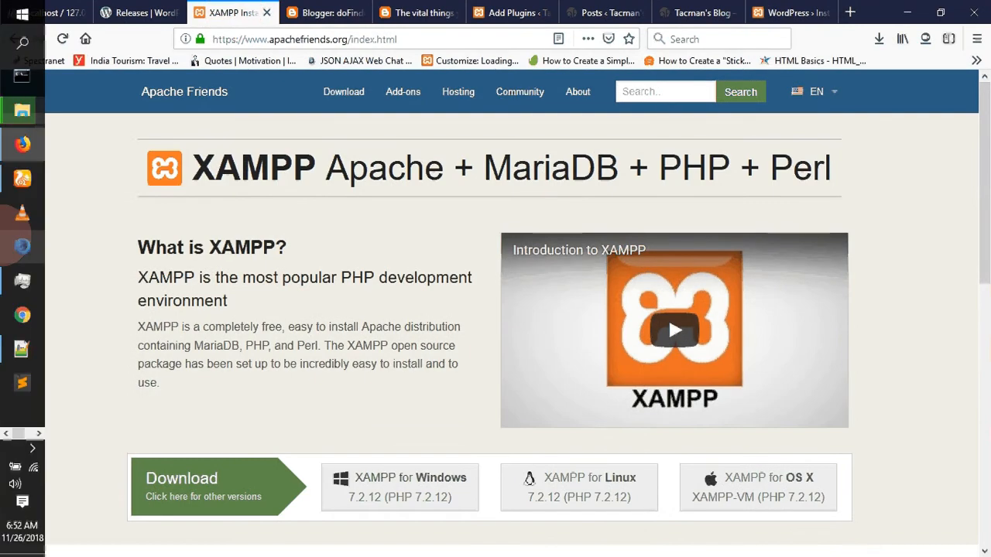
mouse_move(17, 178)
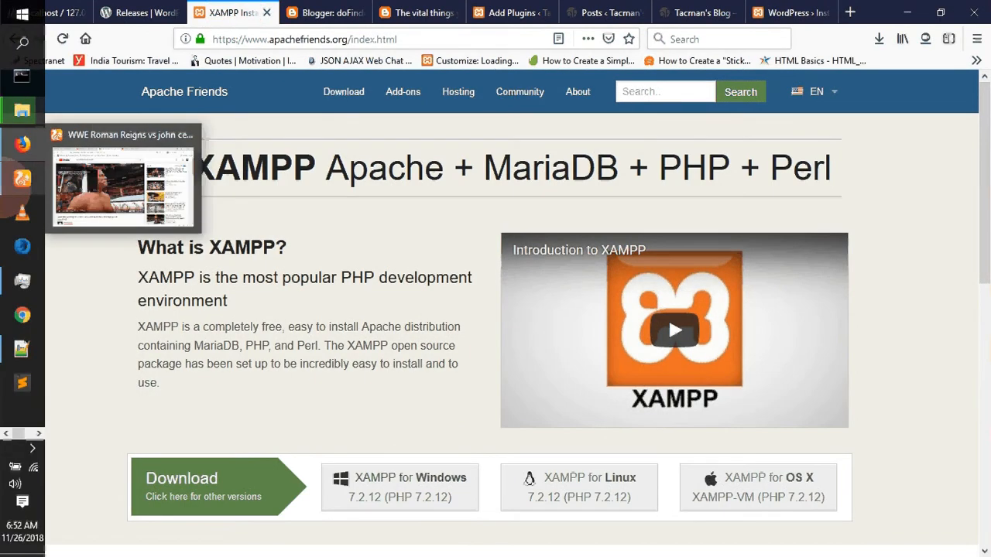
mouse_move(22, 144)
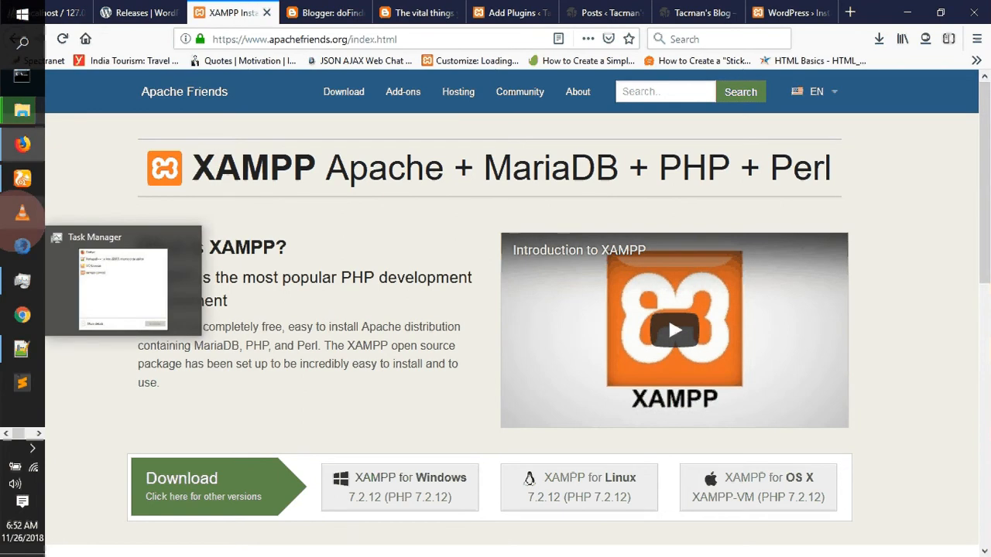
left_click(7, 434)
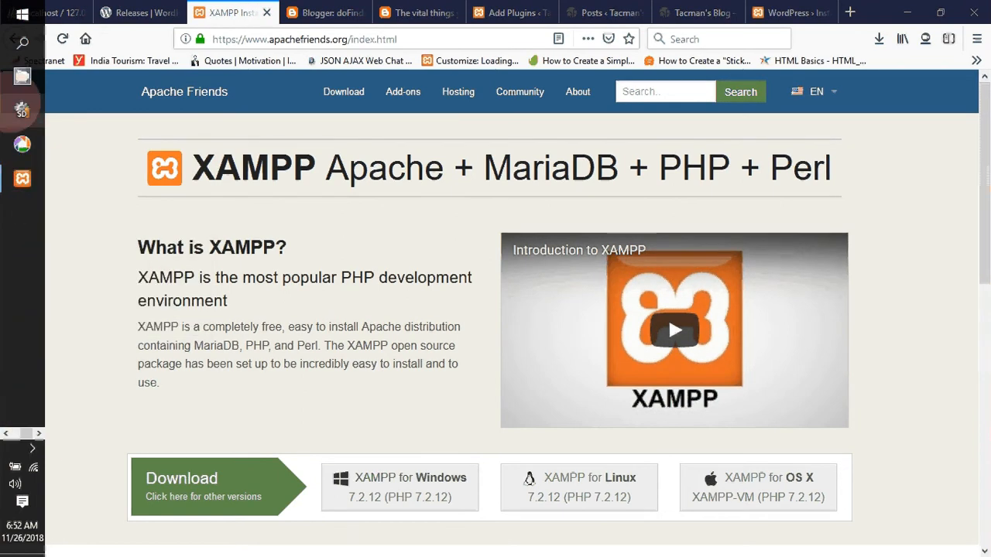
left_click(23, 178)
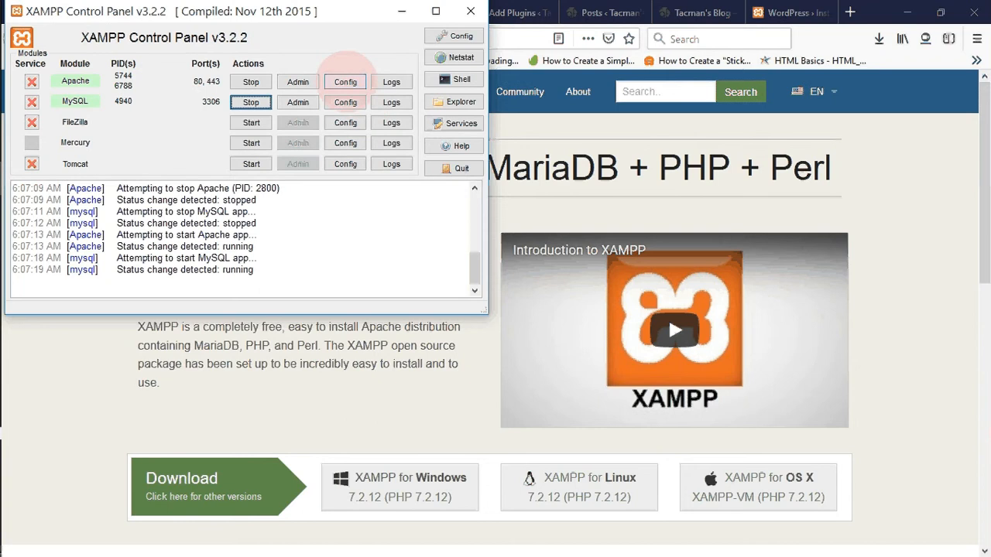
left_click(345, 81)
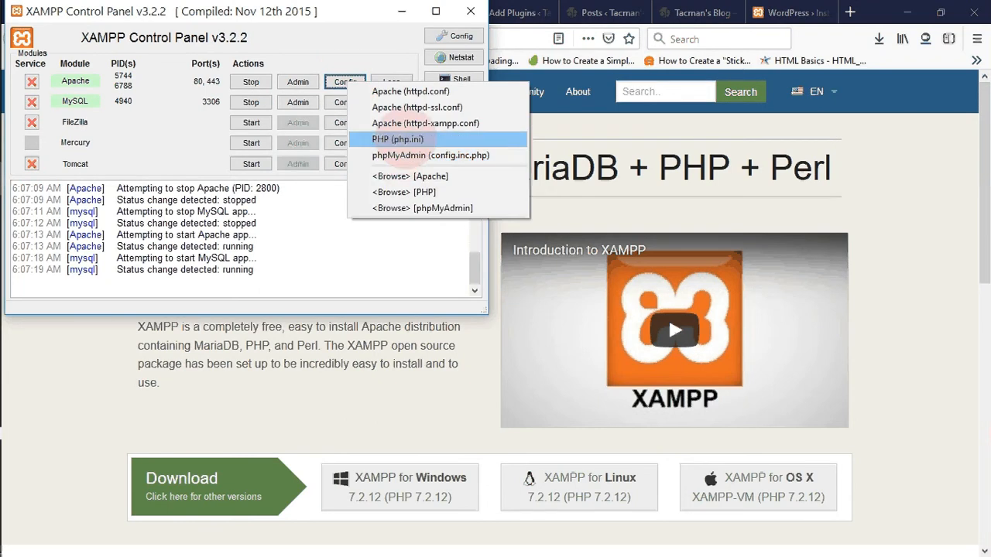
left_click(403, 138)
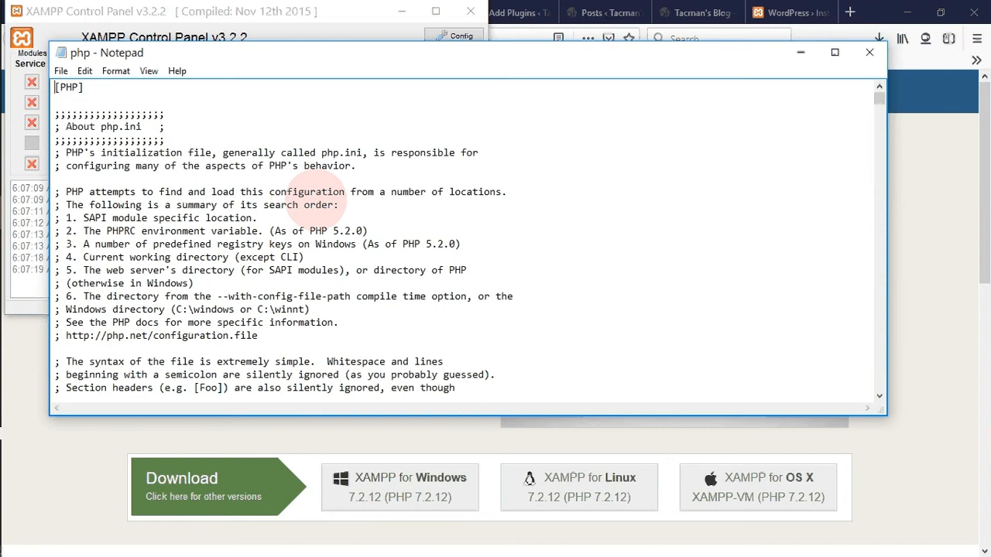
- Search php.ini for "max_exe" and highlight the max_execution_time setting to examine its value
key("ctrl+f")
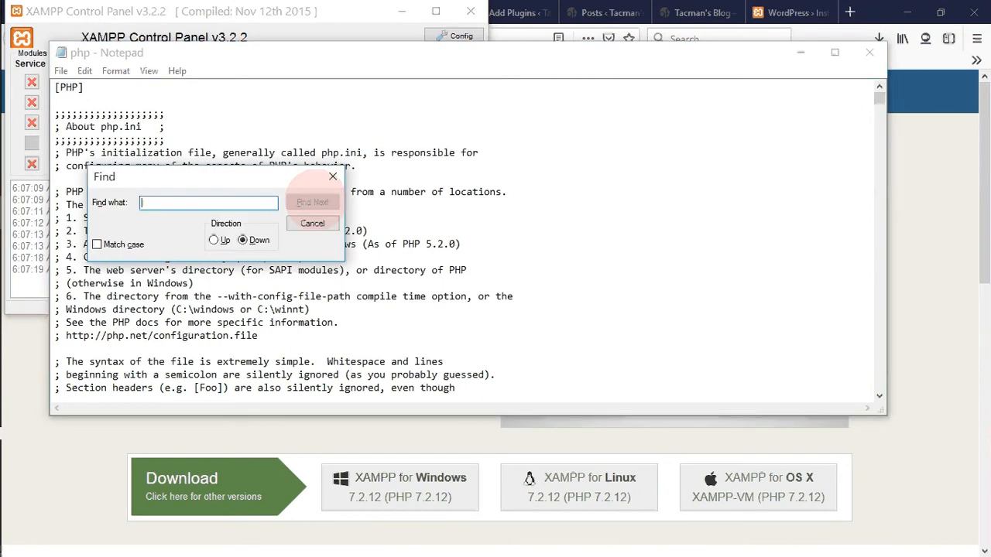
type("max")
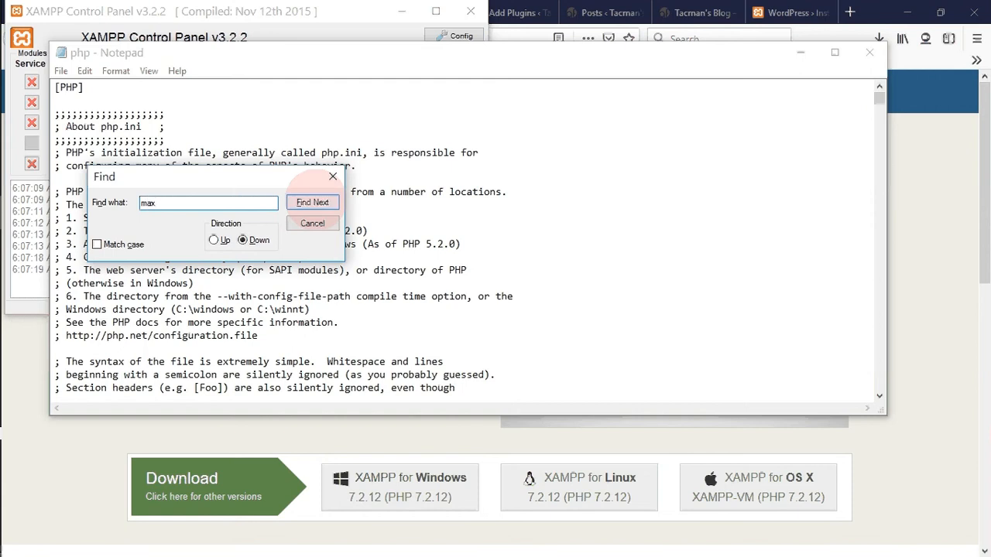
type("_exe")
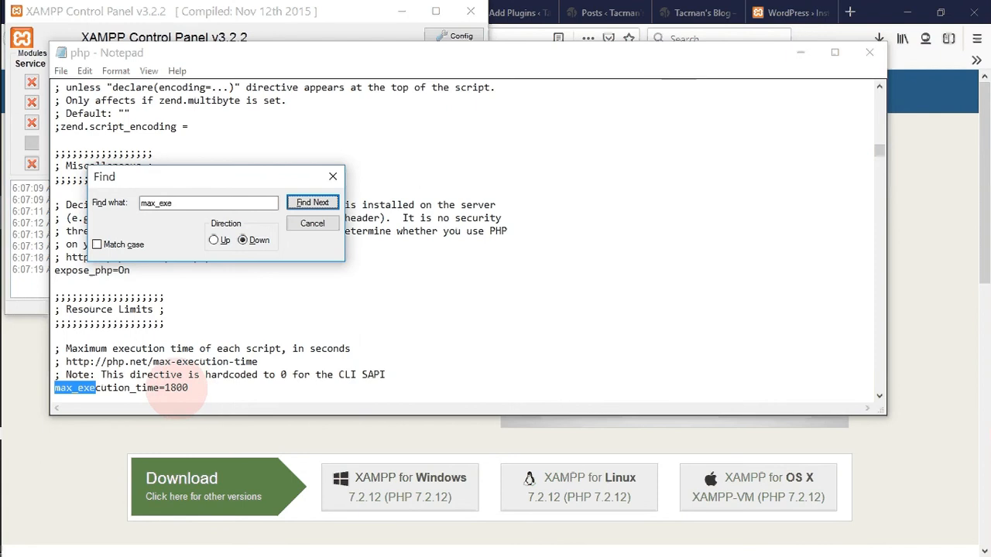
double_click(184, 388)
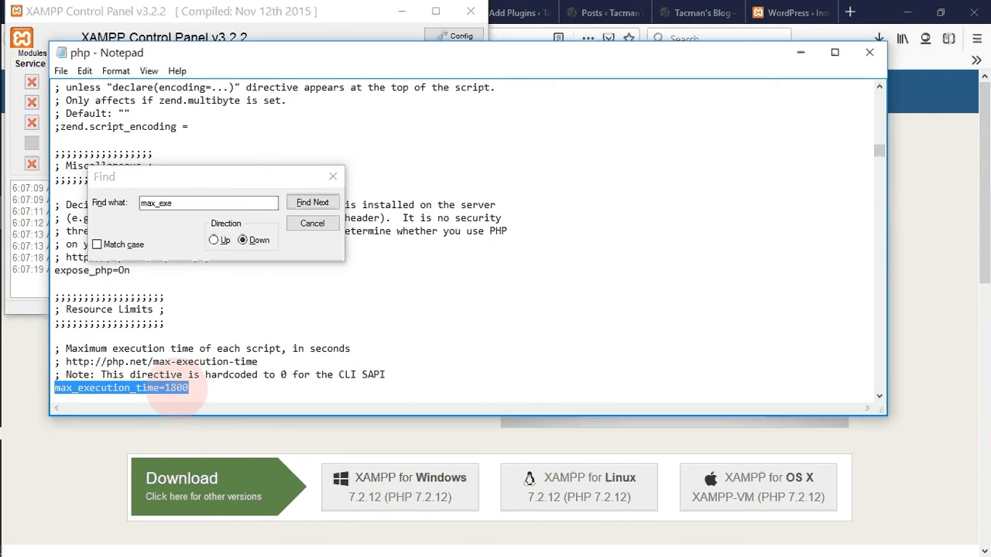
left_click(184, 389)
double_click(184, 390)
left_click(185, 390)
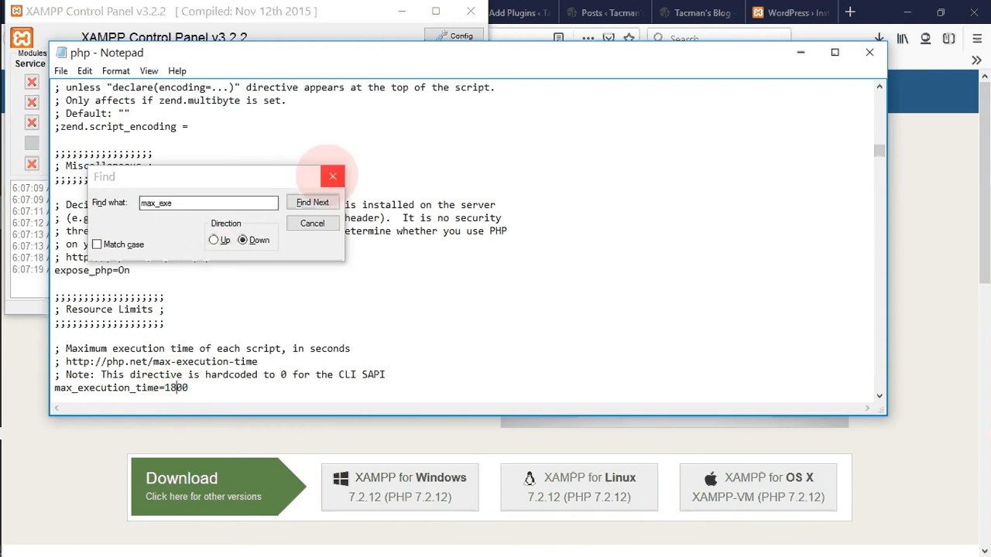
- Close the search and the php.ini file, and return to Firefox
left_click(331, 177)
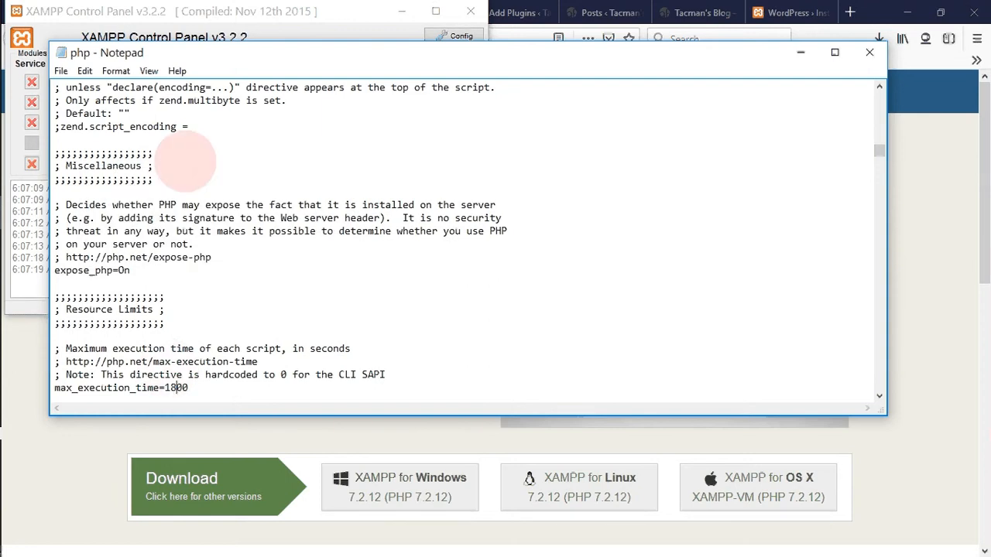
left_click(61, 70)
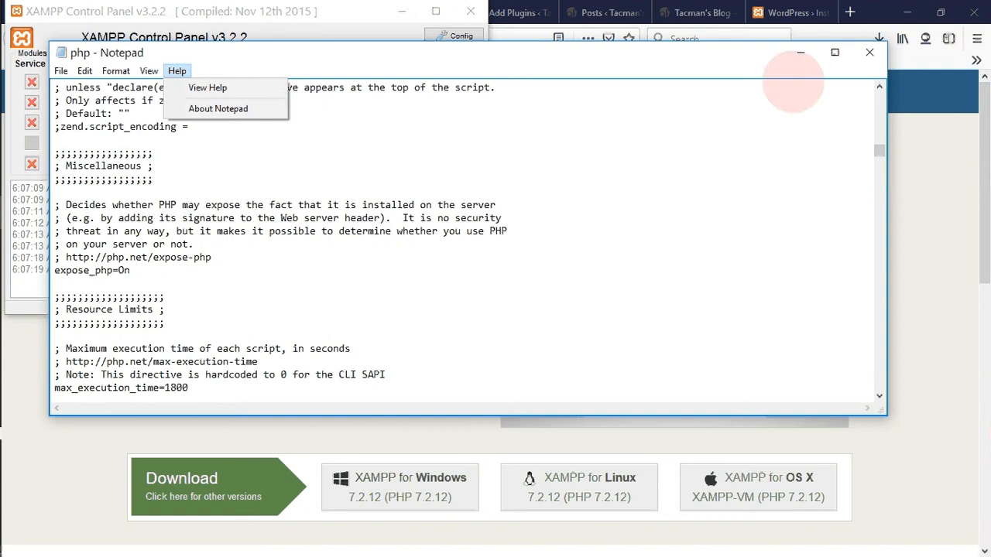
left_click(869, 52)
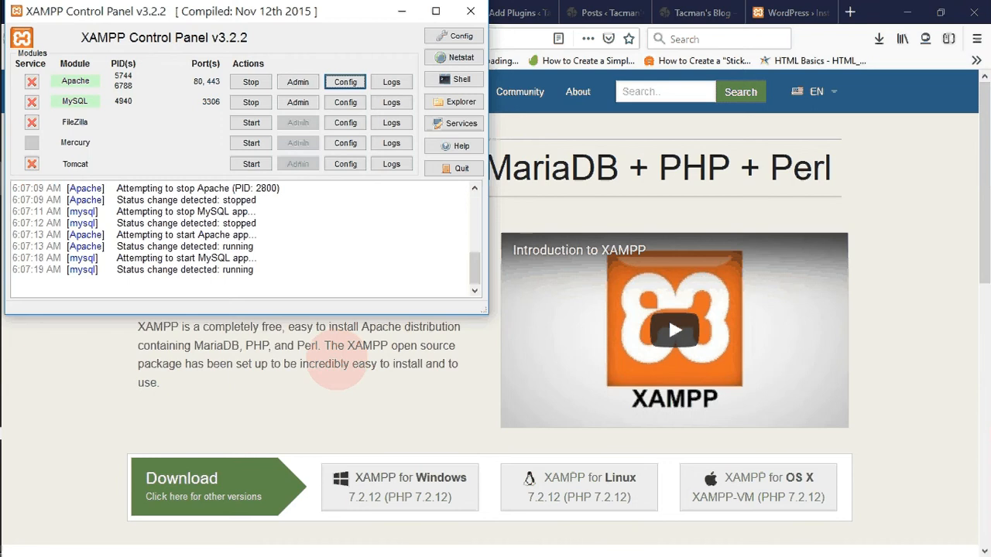
left_click(337, 364)
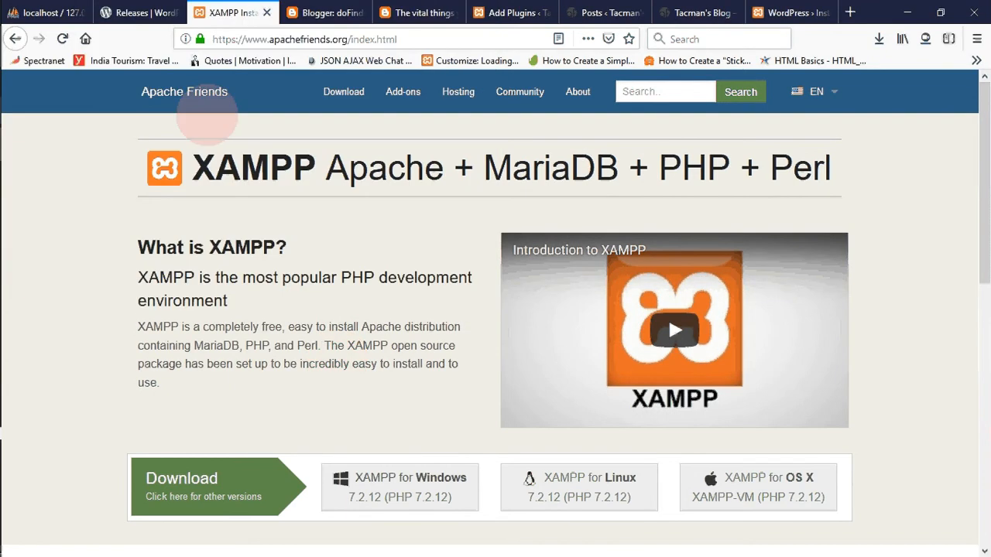
- Check the structure of the wpsite database in phpMyAdmin and return to the WordPress installation form
left_click(42, 12)
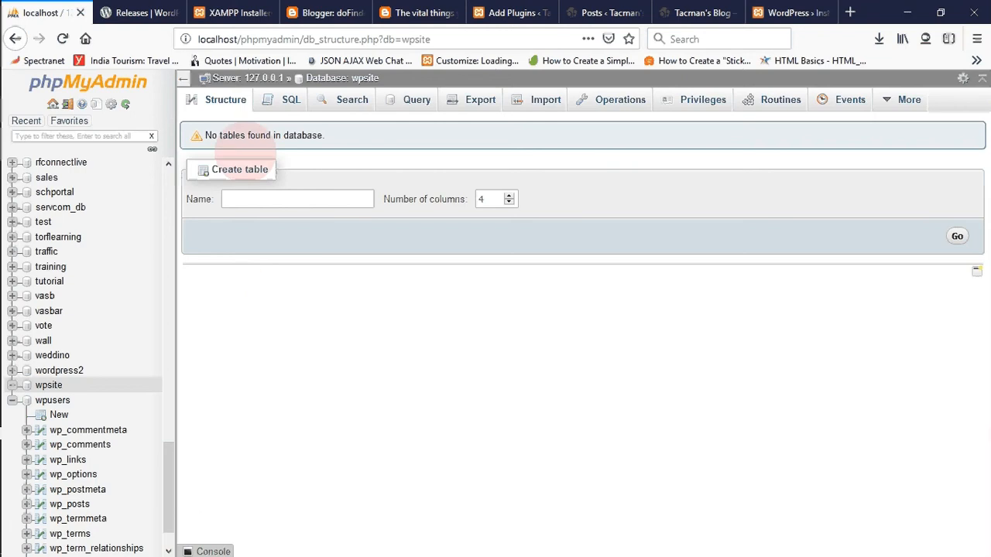
left_click(225, 101)
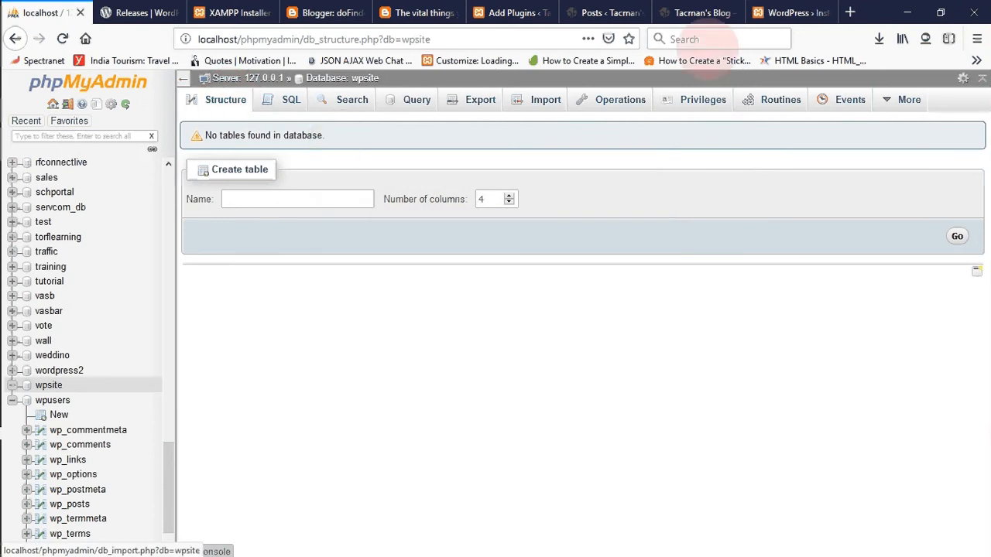
left_click(782, 10)
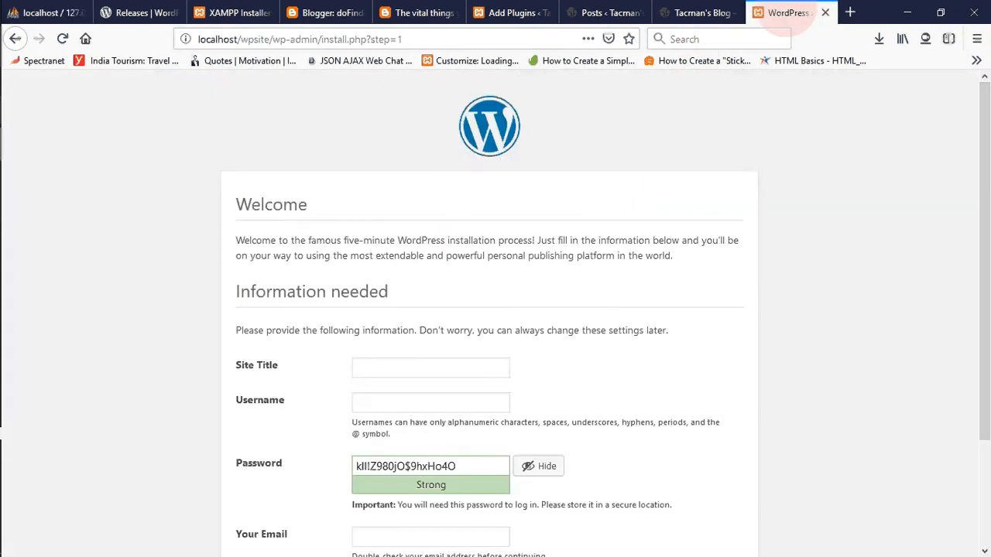
left_click(364, 369)
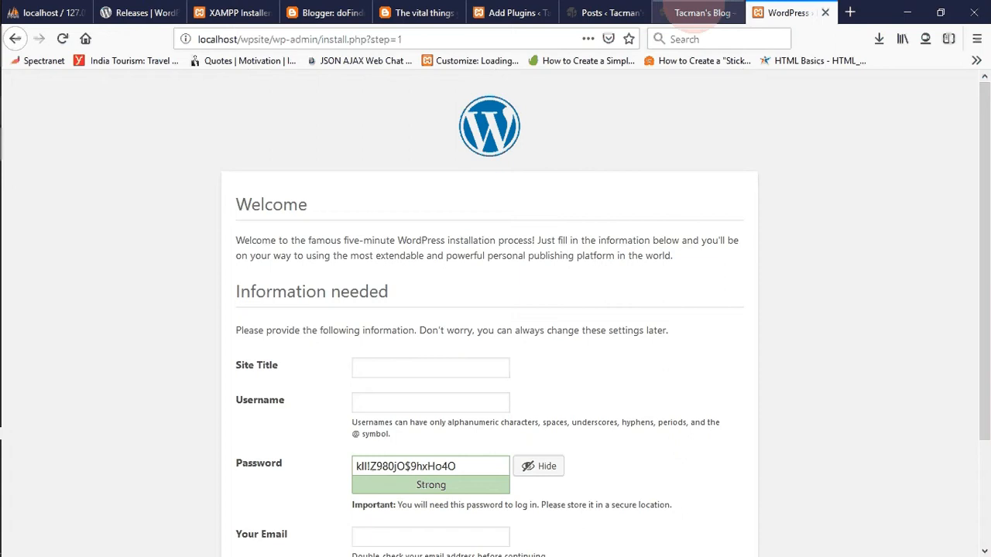
- Look through the home page of the existing wpblog site as an example of a site title
left_click(696, 13)
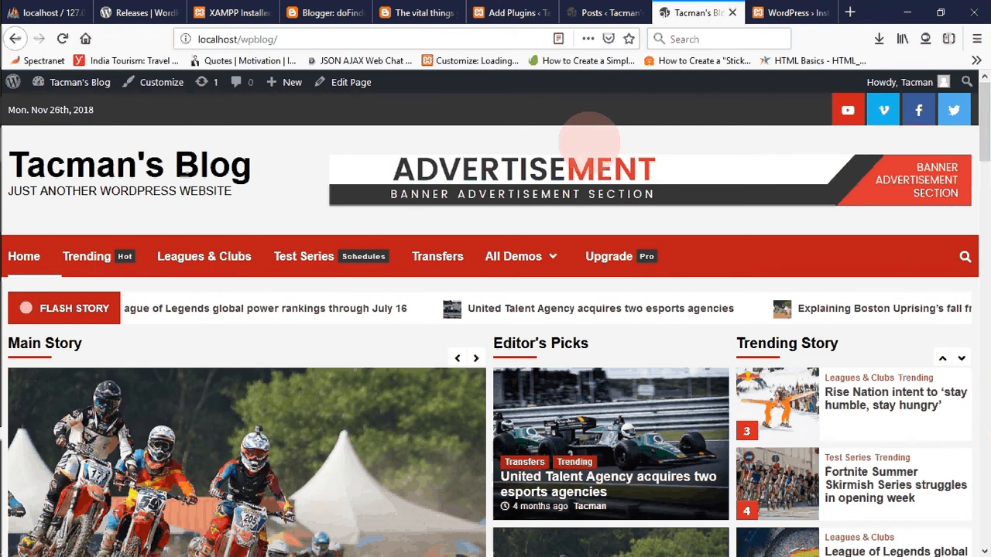
scroll(975, 155, "down", 2)
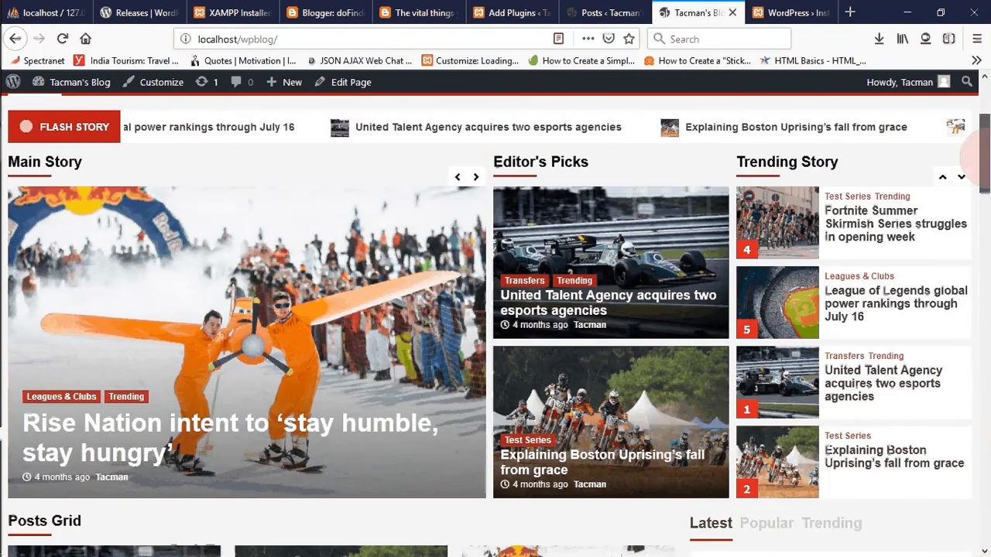
left_click_drag(979, 154, 979, 375)
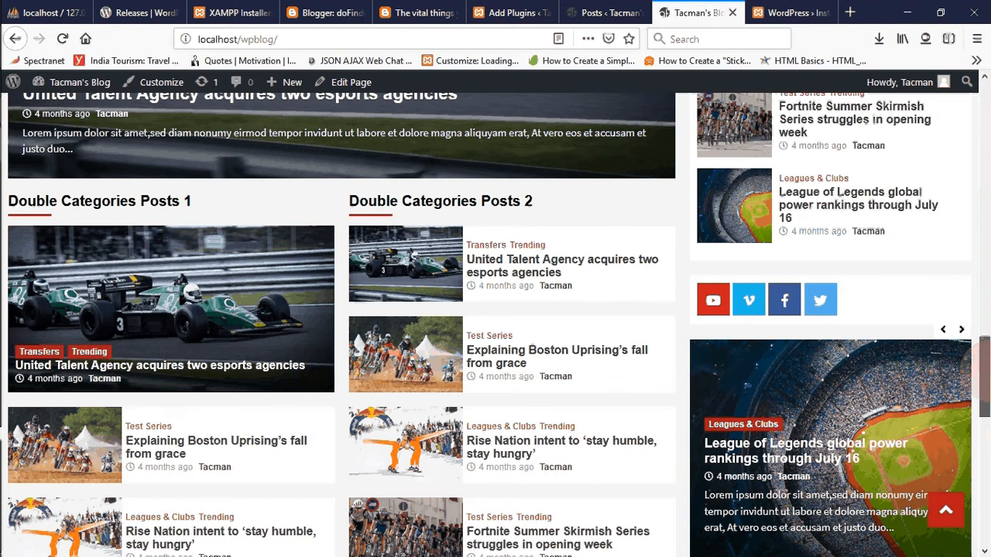
left_click_drag(979, 375, 977, 65)
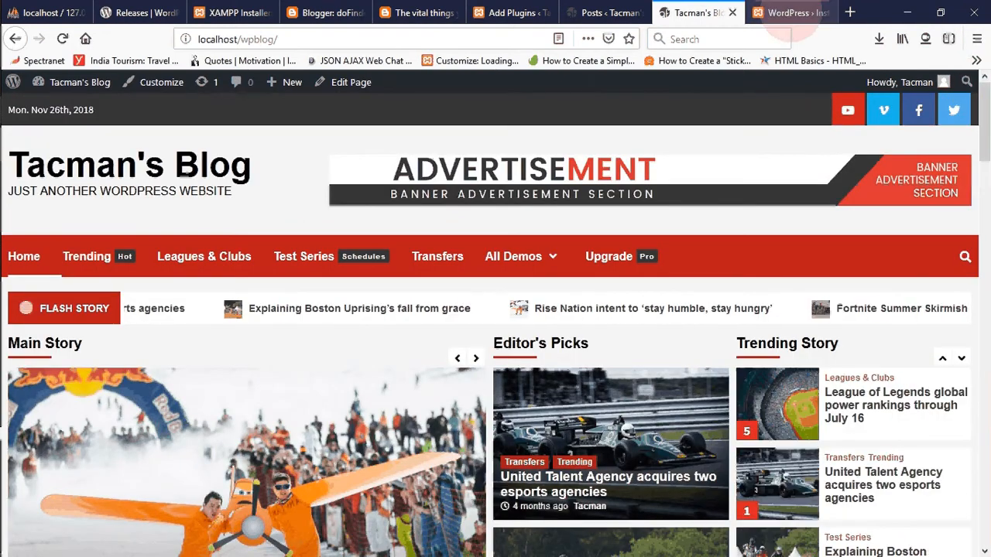
- Set the new WordPress site's title to "Tacman's Blog" in the installation form
left_click(790, 13)
left_click(482, 349)
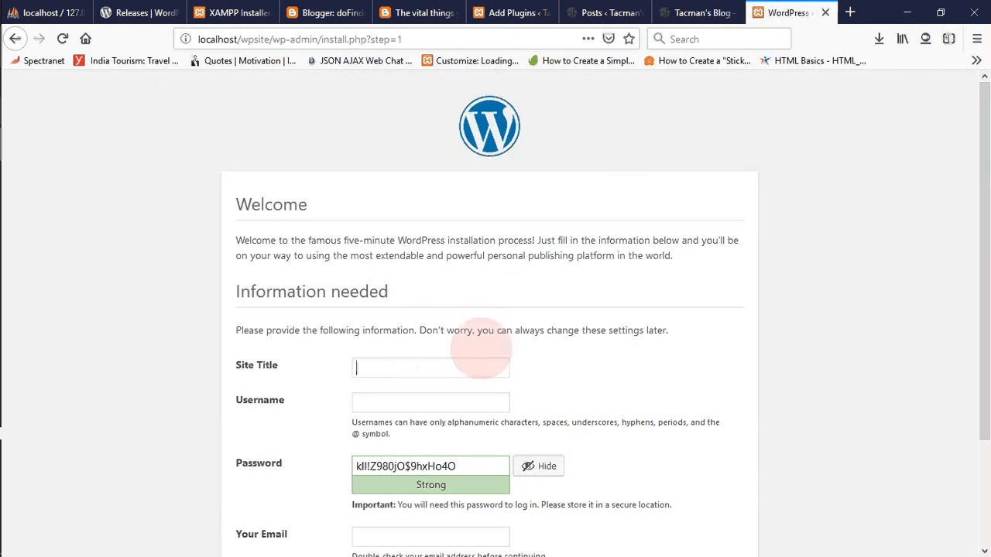
left_click(407, 368)
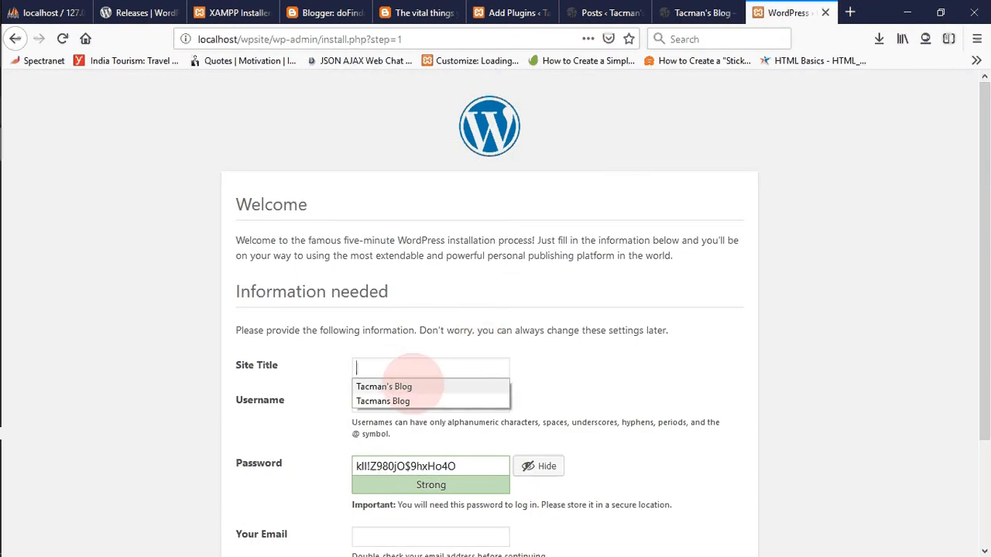
left_click(411, 386)
- Fill in the saved username and account password, and confirm the use of a weak password
left_click(402, 401)
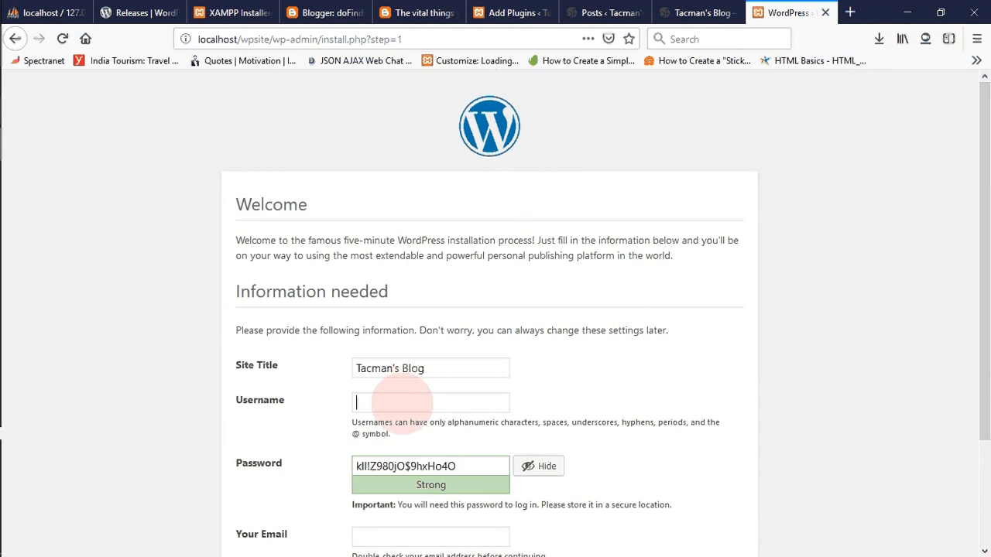
left_click(434, 447)
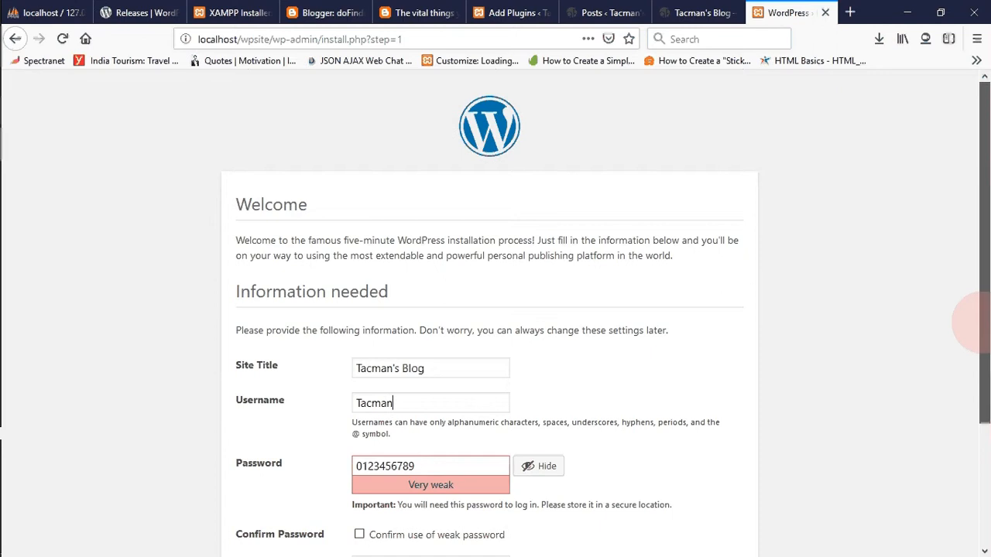
left_click_drag(982, 323, 981, 457)
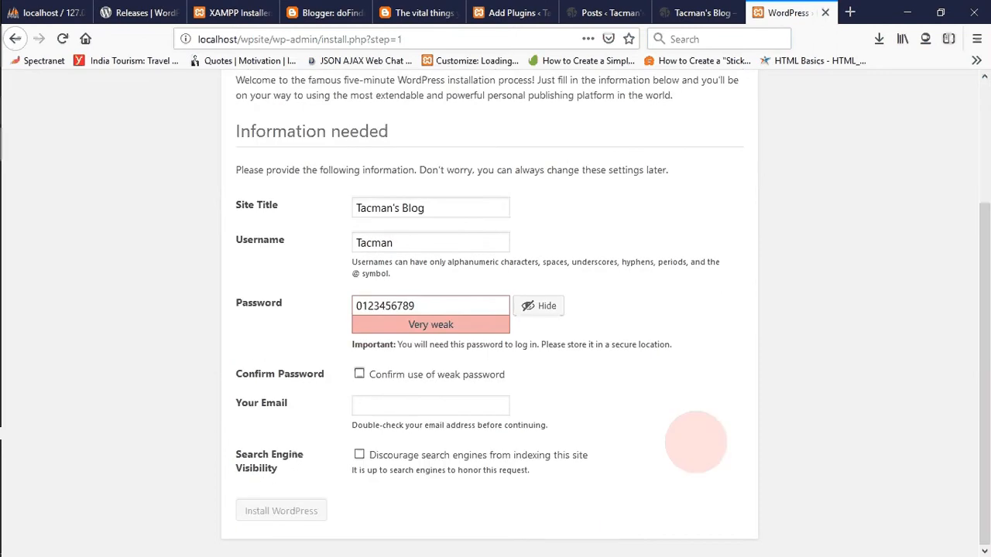
left_click(359, 374)
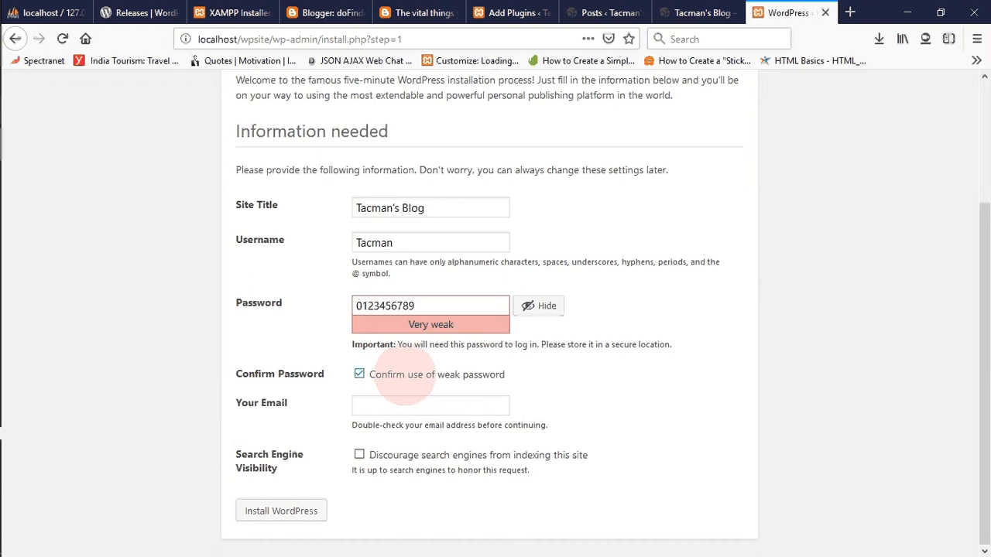
- Fill in the saved administrator e-mail in the installation form and install WordPress
left_click(380, 405)
type("w")
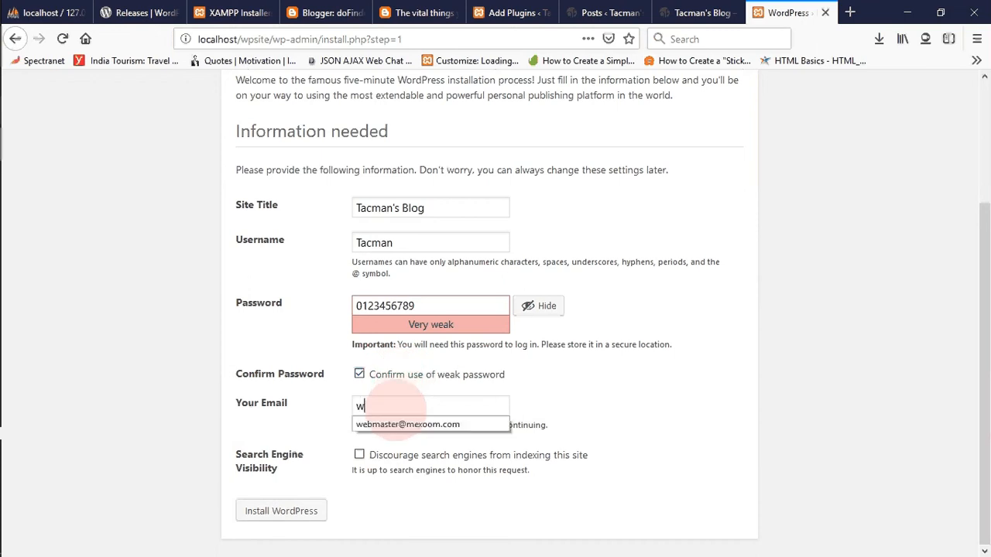
left_click(399, 424)
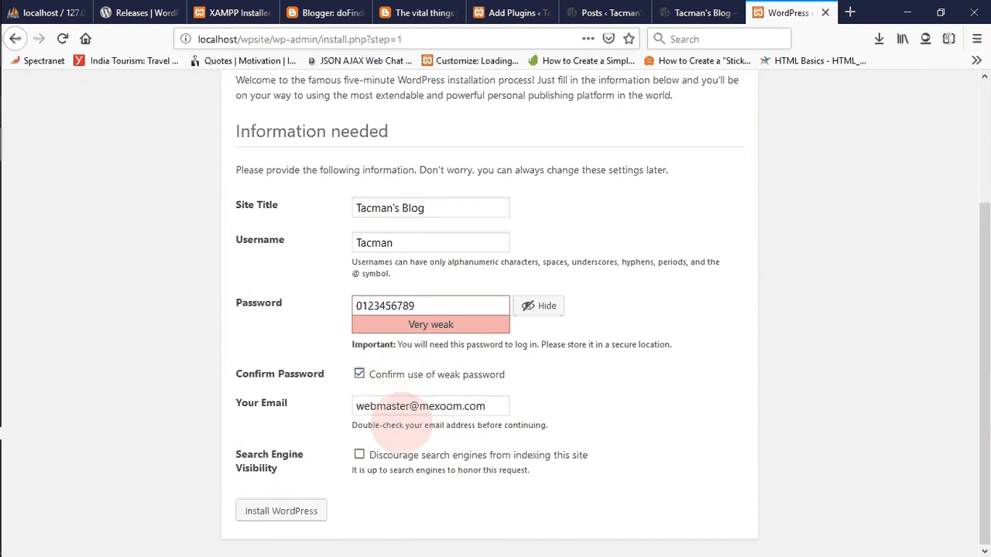
left_click(284, 510)
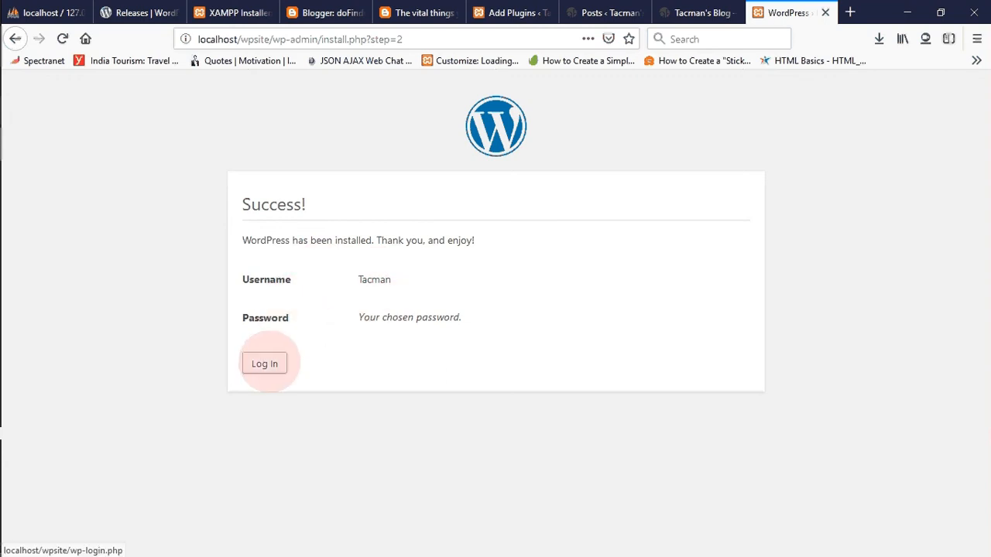
- Log in to the new WordPress site using the saved username and account password
left_click(265, 364)
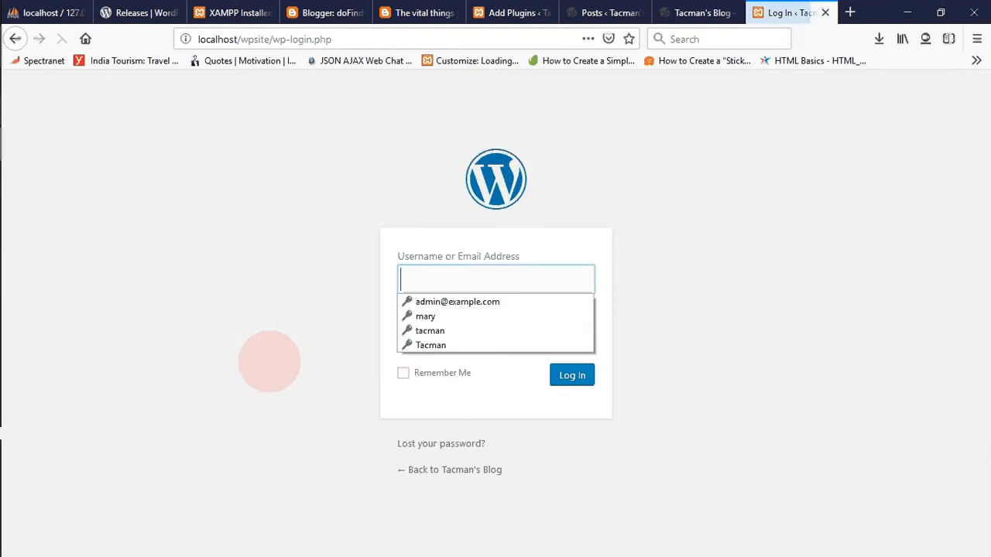
left_click(431, 346)
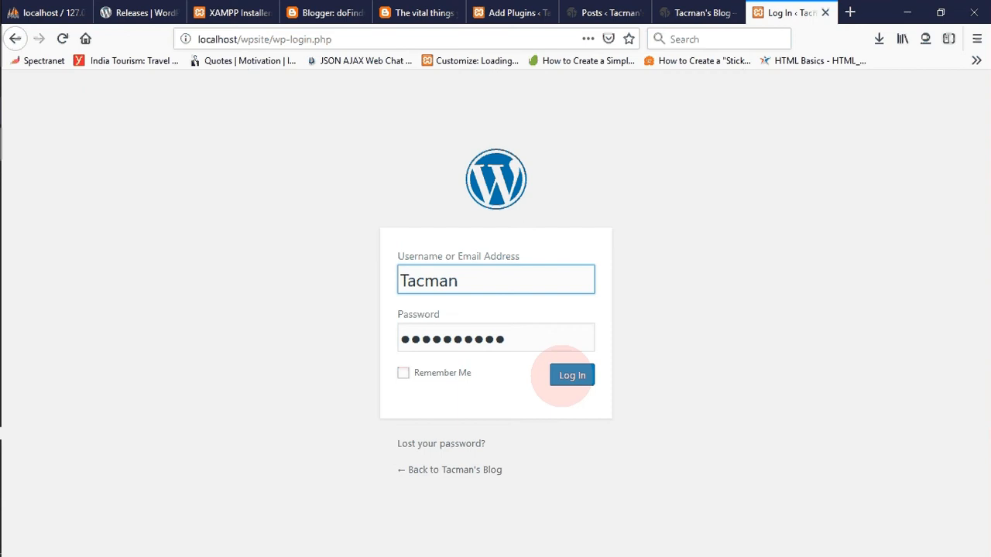
left_click(573, 375)
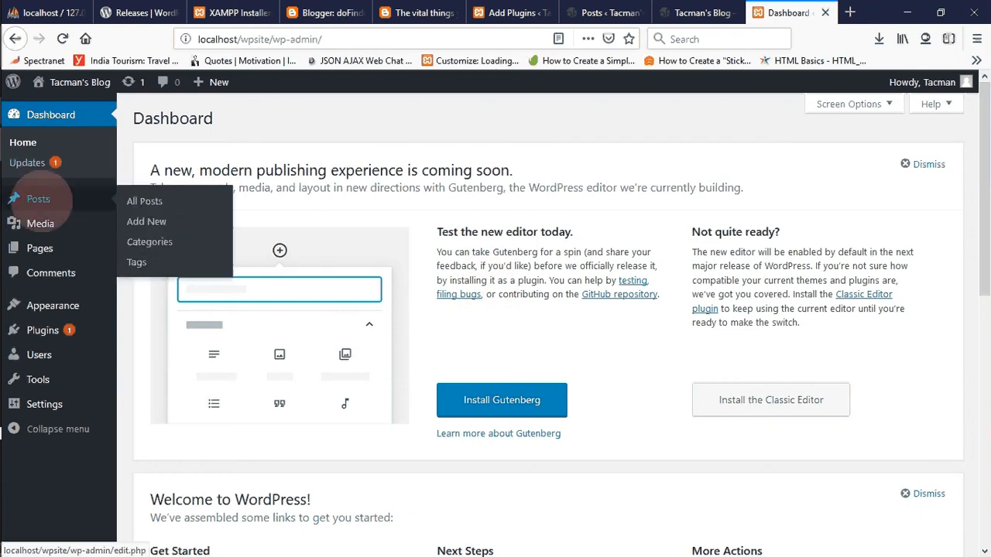
mouse_move(32, 259)
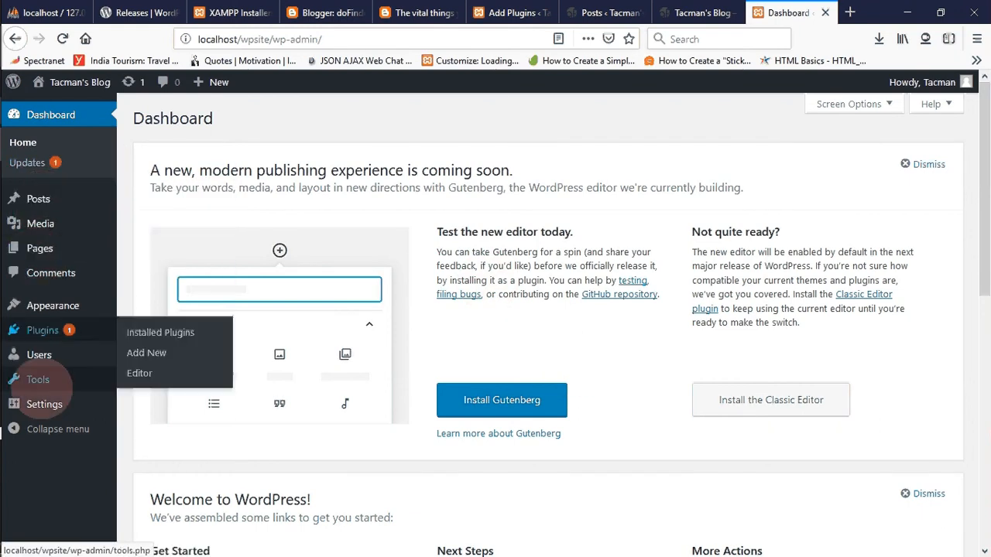
mouse_move(46, 403)
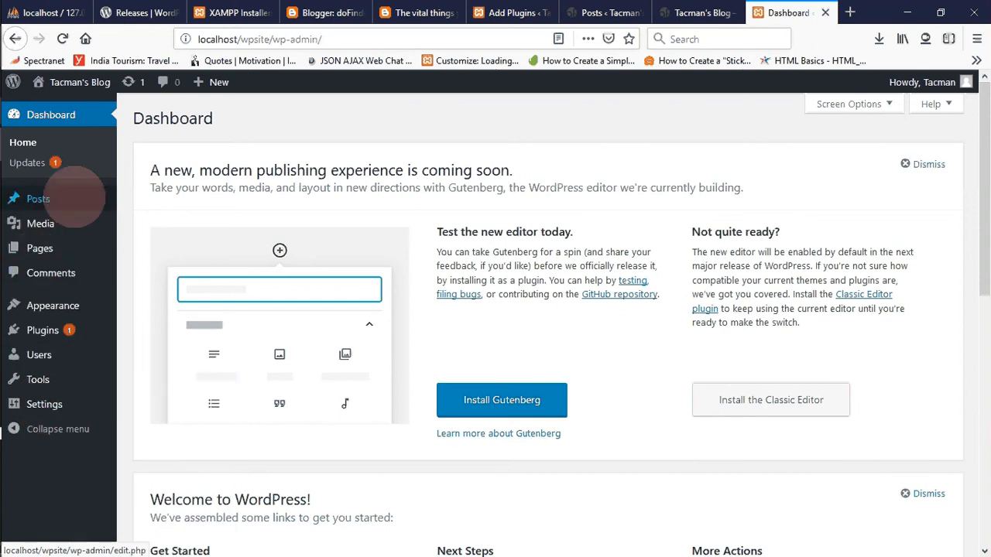
mouse_move(76, 198)
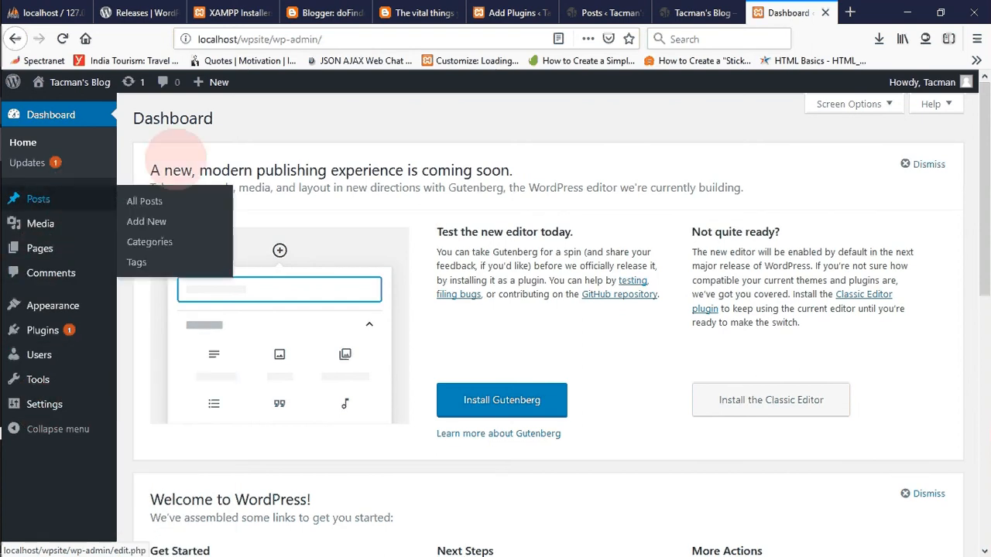
mouse_move(35, 198)
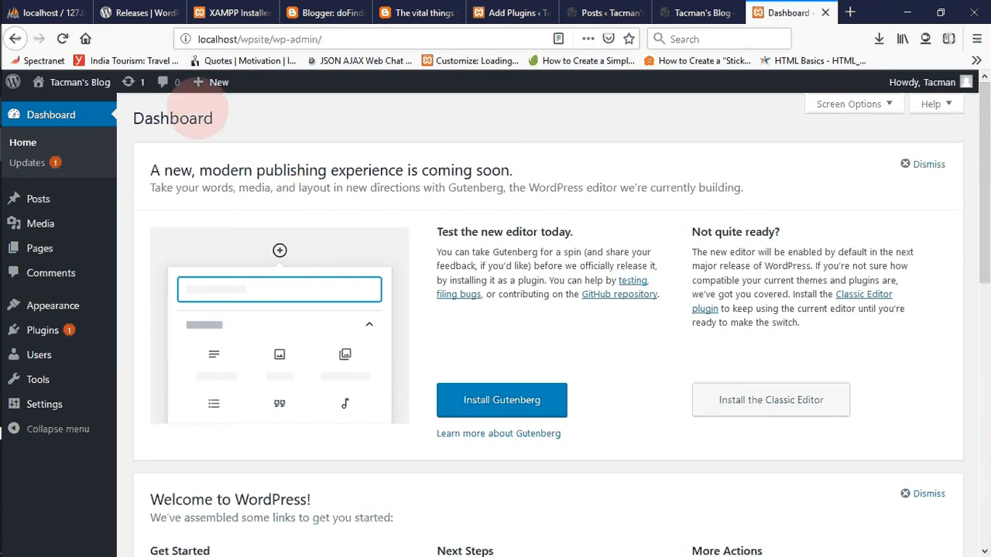
- Open the new wpsite site's front page in a separate browser tab and view it
mouse_move(74, 82)
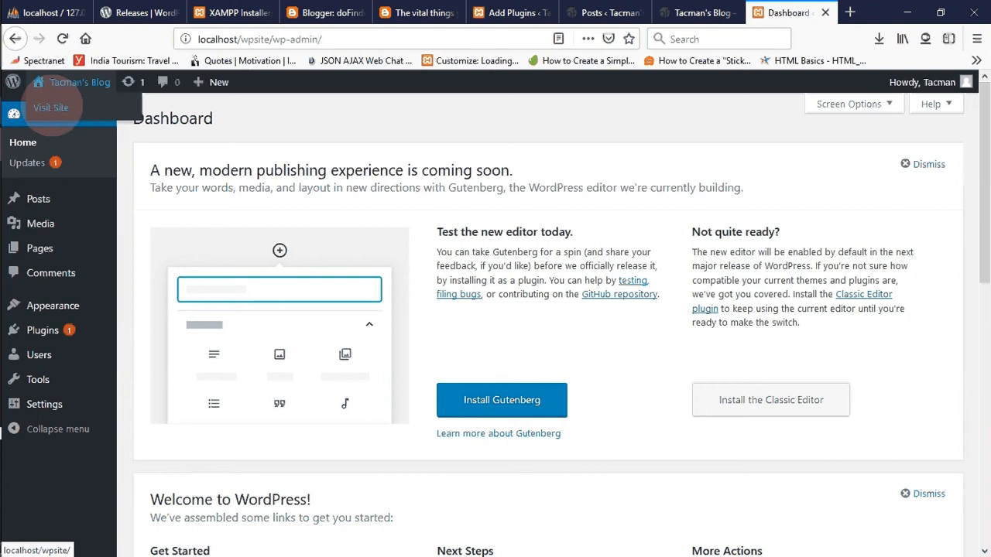
right_click(51, 108)
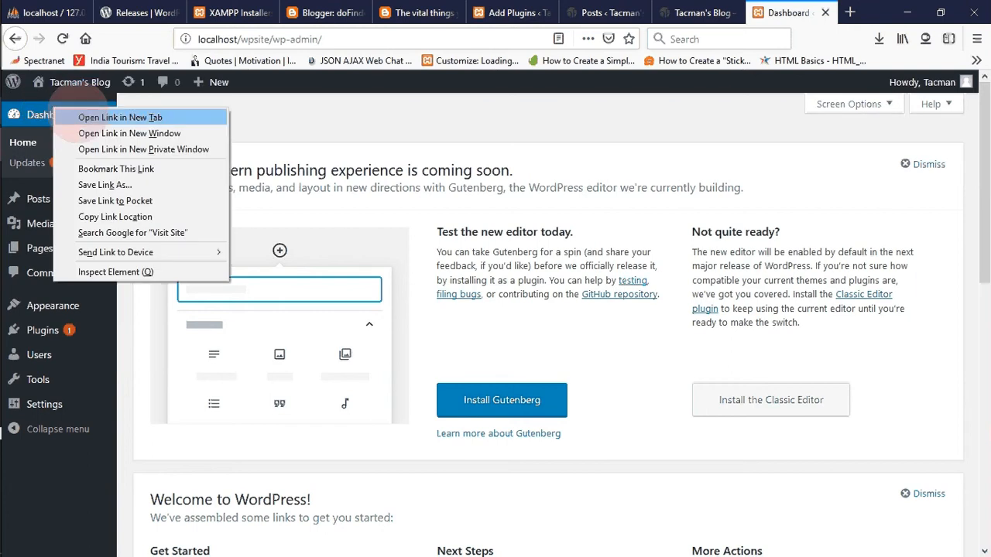
left_click(85, 117)
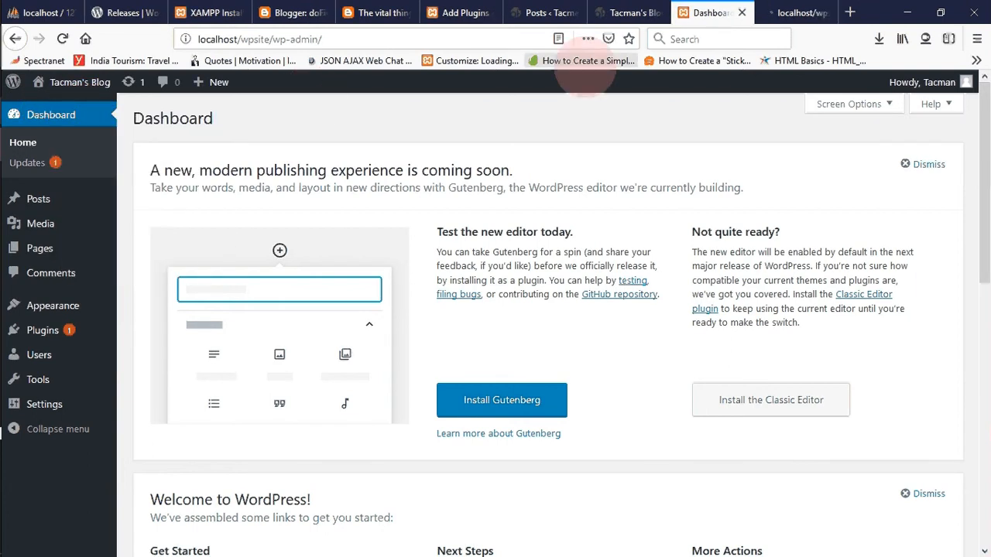
left_click(794, 12)
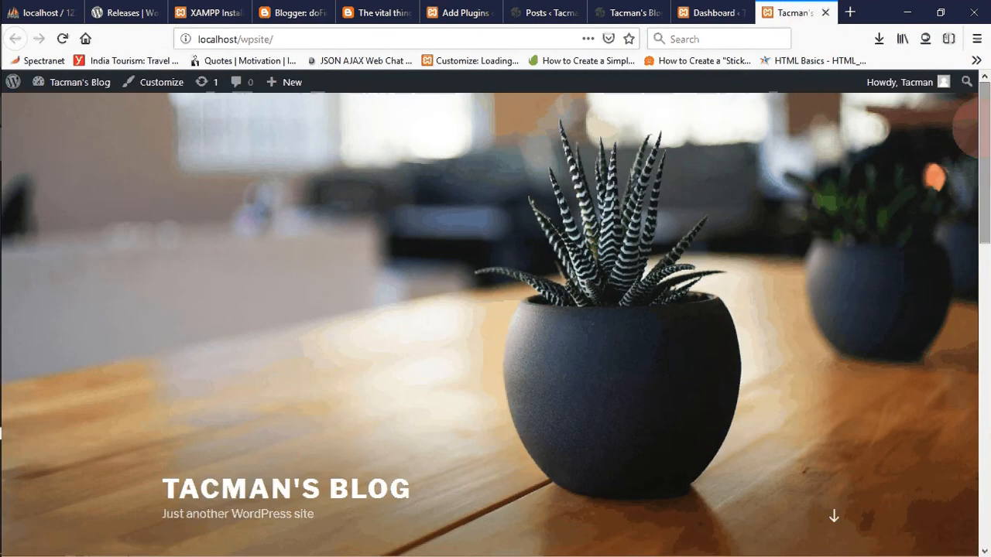
left_click_drag(975, 123, 929, 120)
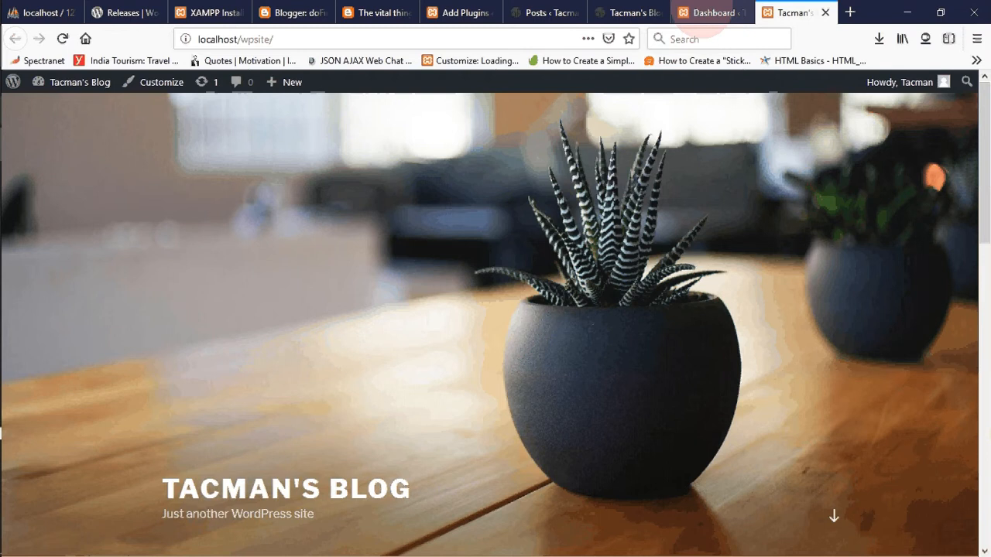
- Open the themes page of the existing wpblog site and compare its active theme with the new site's front page
left_click(706, 13)
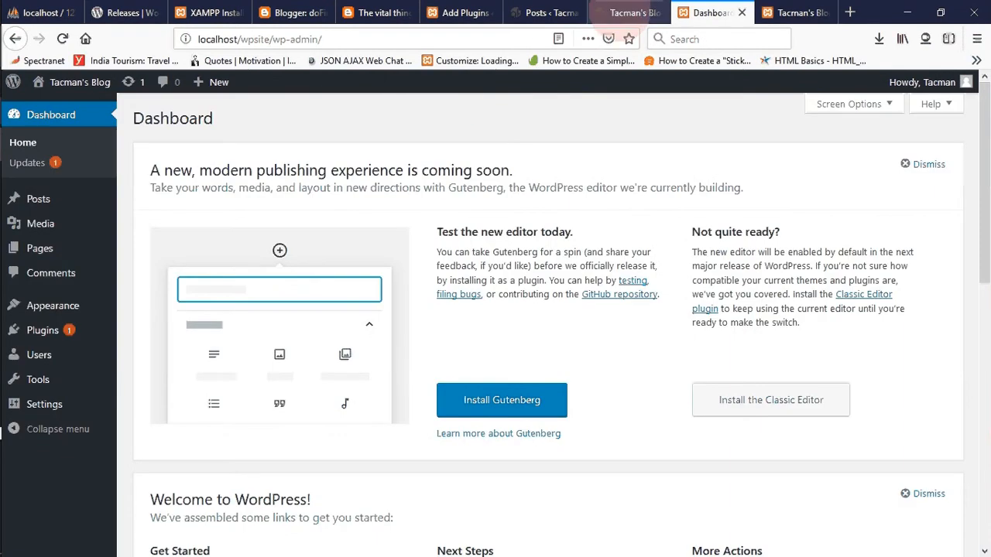
key("F5")
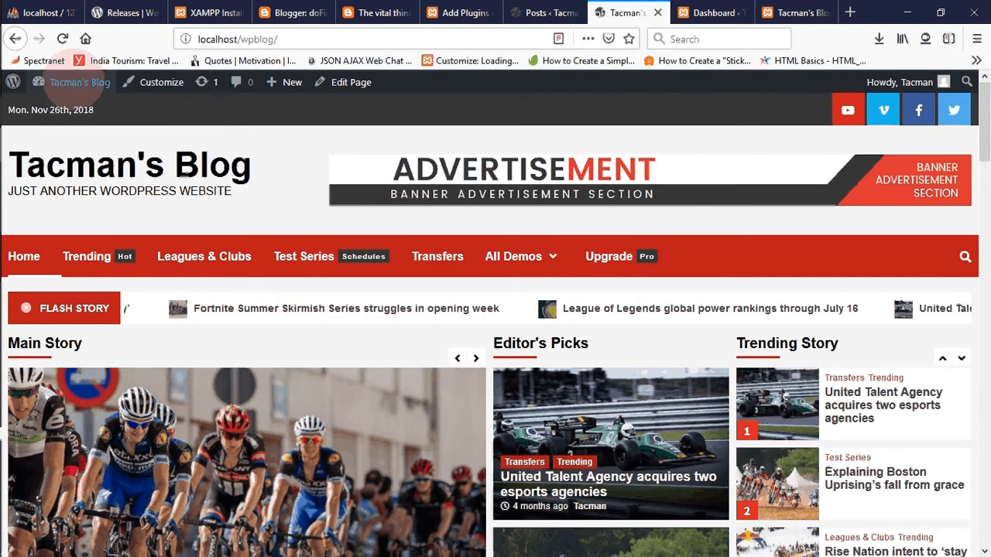
mouse_move(77, 82)
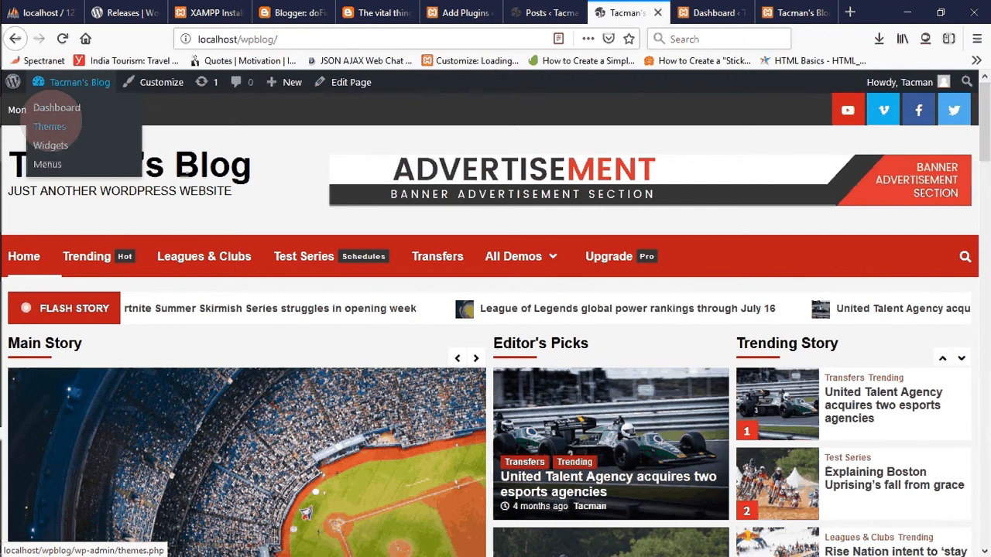
left_click(48, 126)
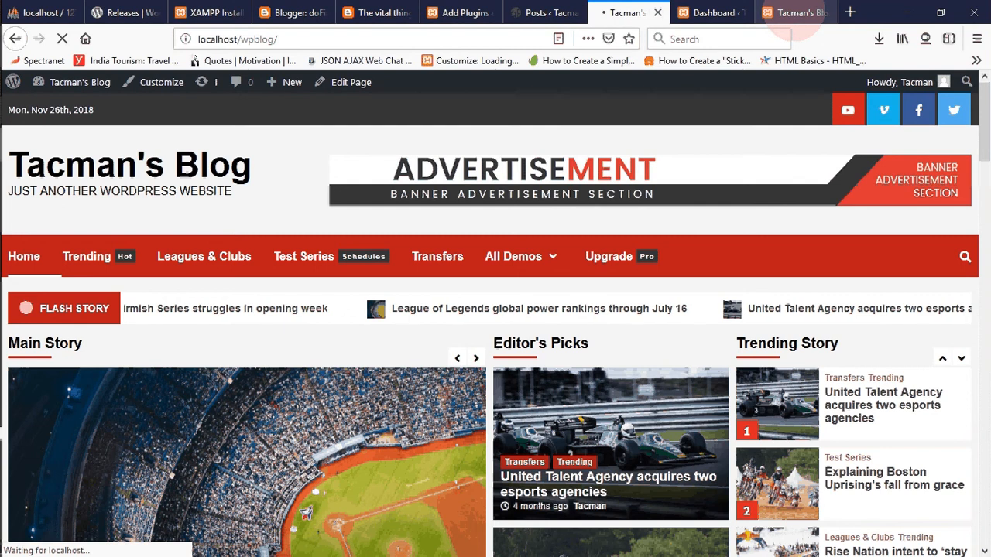
left_click(797, 12)
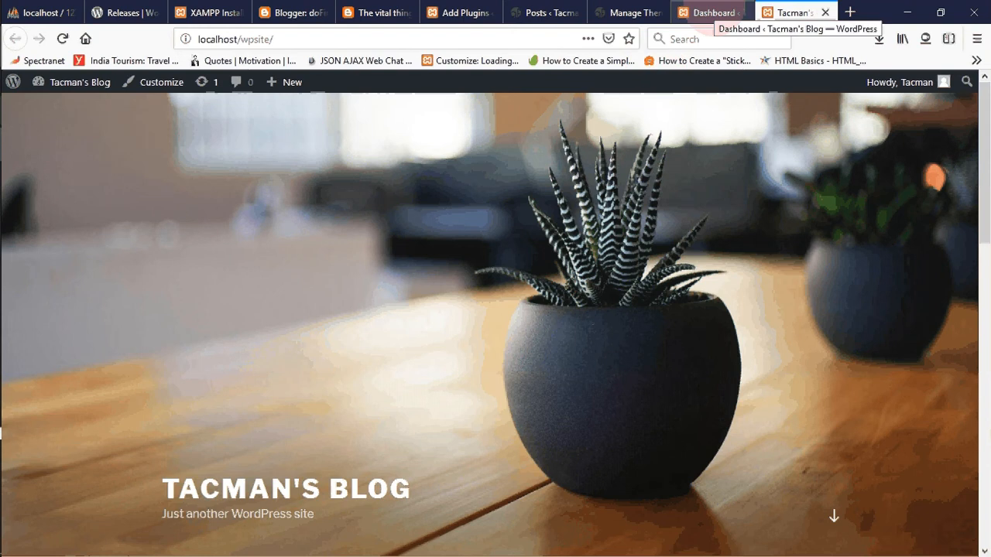
left_click(623, 13)
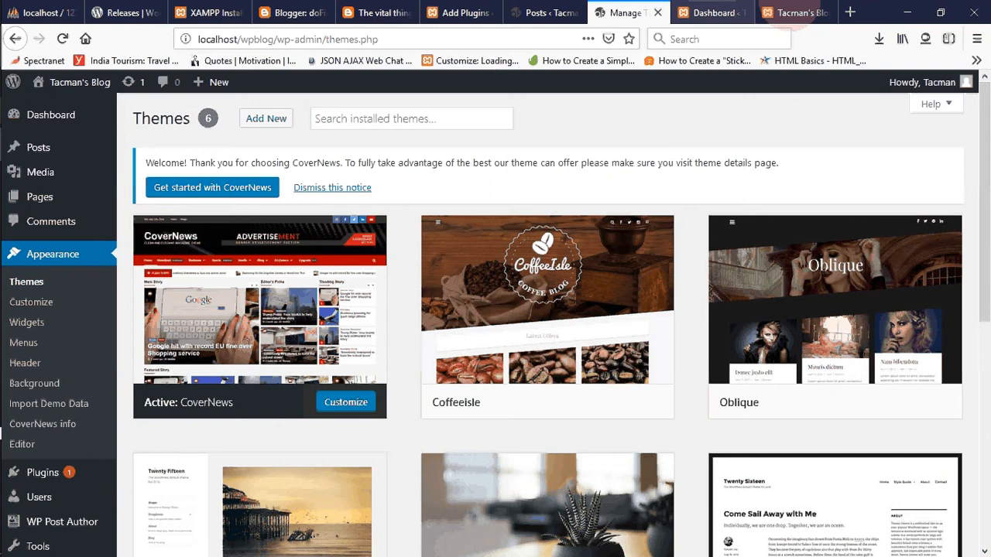
left_click(790, 12)
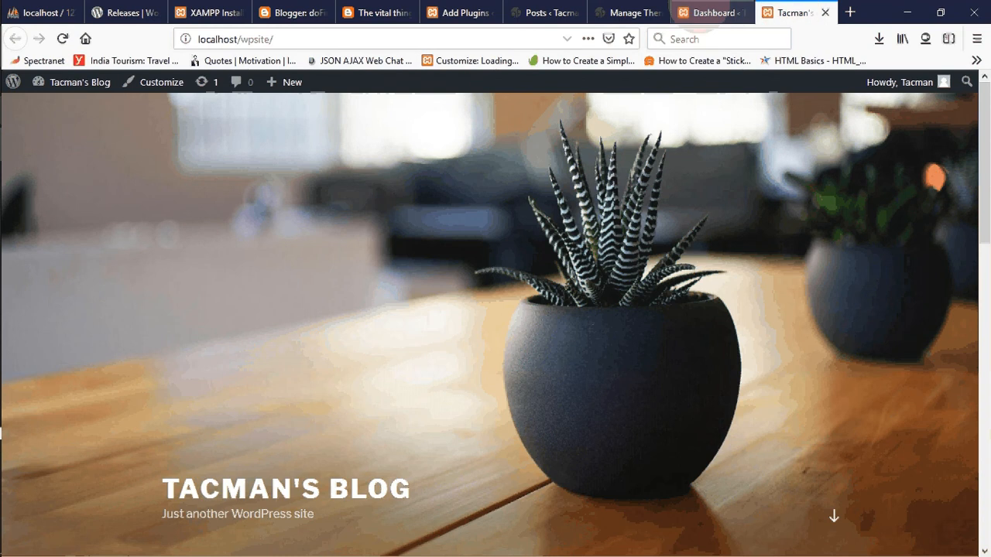
- Start adding a new theme to the wpsite site and list the popular themes
left_click(704, 12)
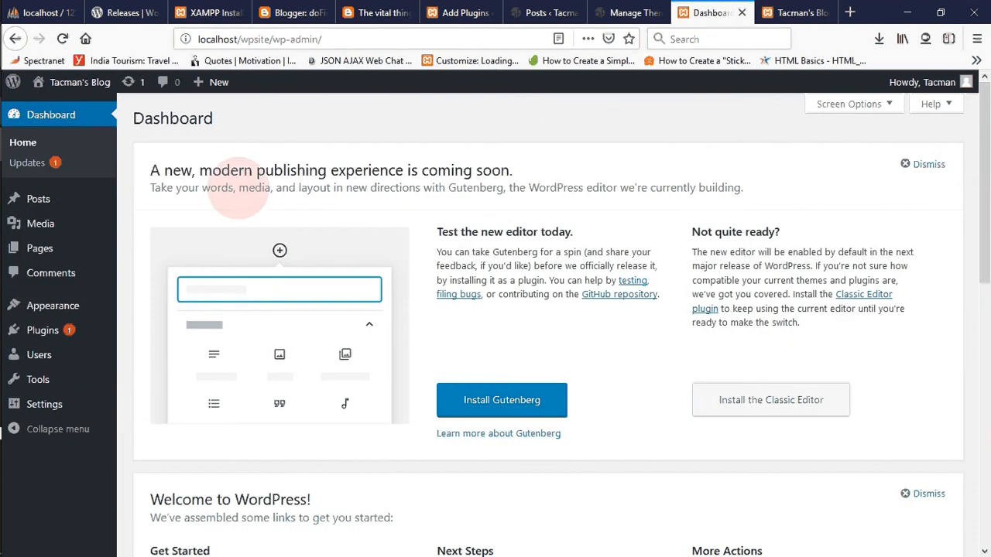
mouse_move(70, 303)
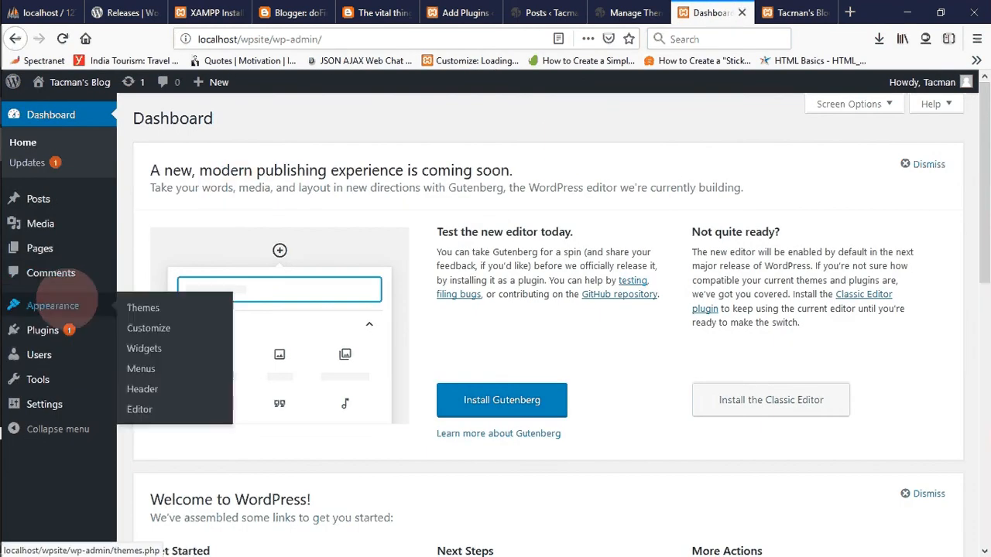
left_click(143, 308)
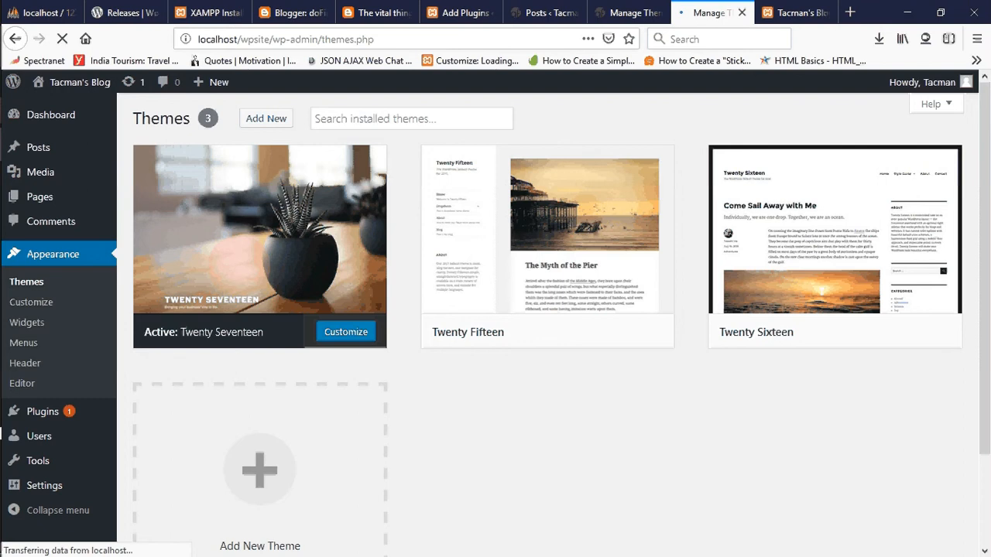
left_click(266, 119)
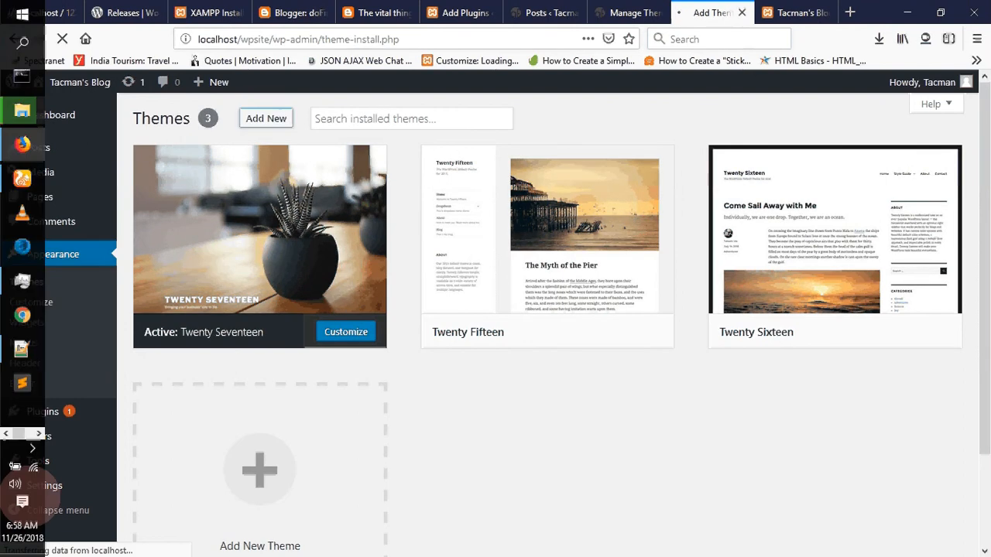
mouse_move(34, 466)
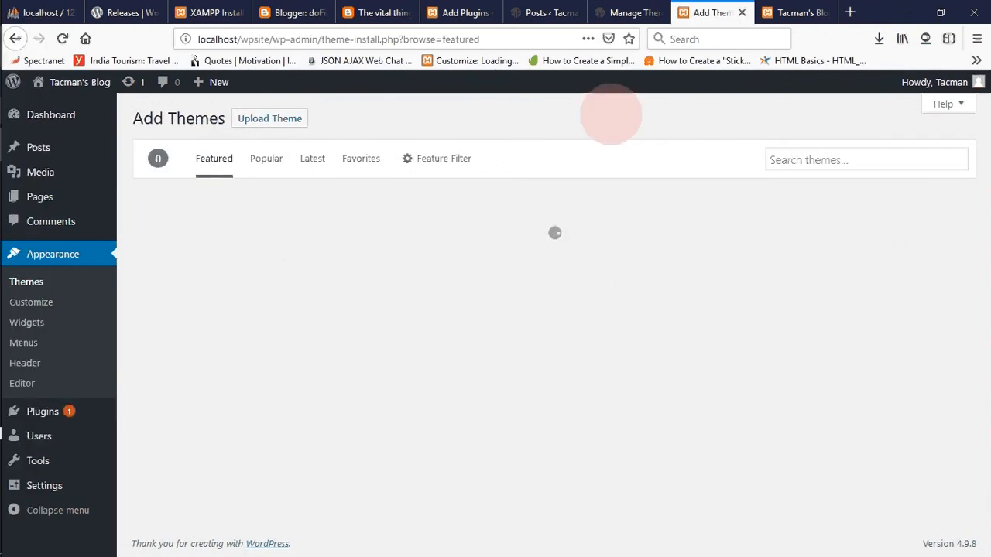
left_click(815, 158)
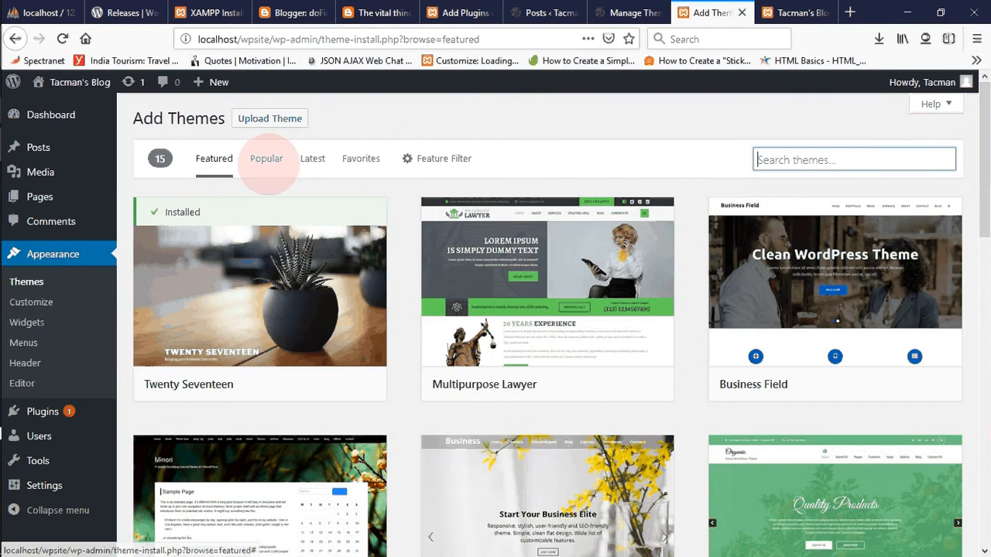
left_click(266, 158)
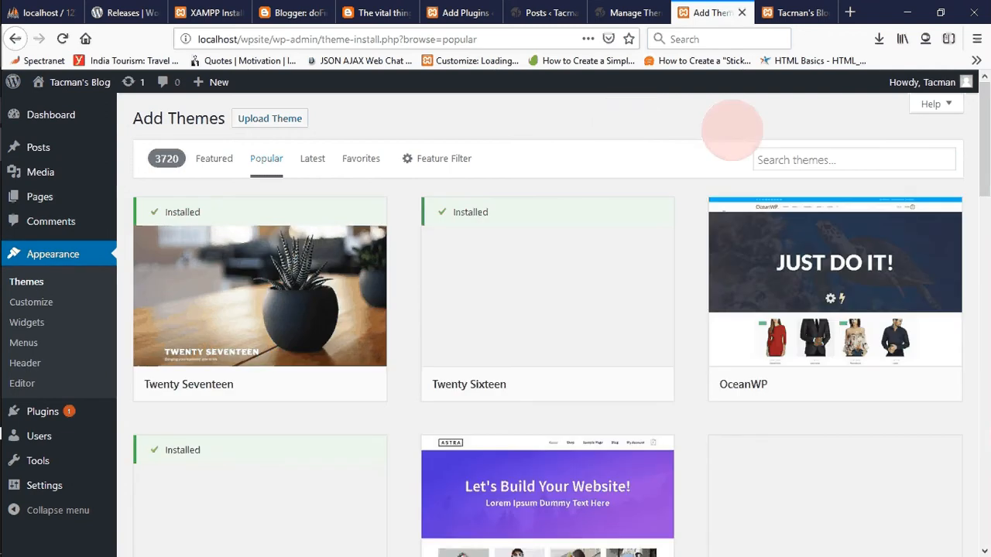
- Find the CoverNews theme among the popular themes and install it
left_click_drag(978, 138, 982, 363)
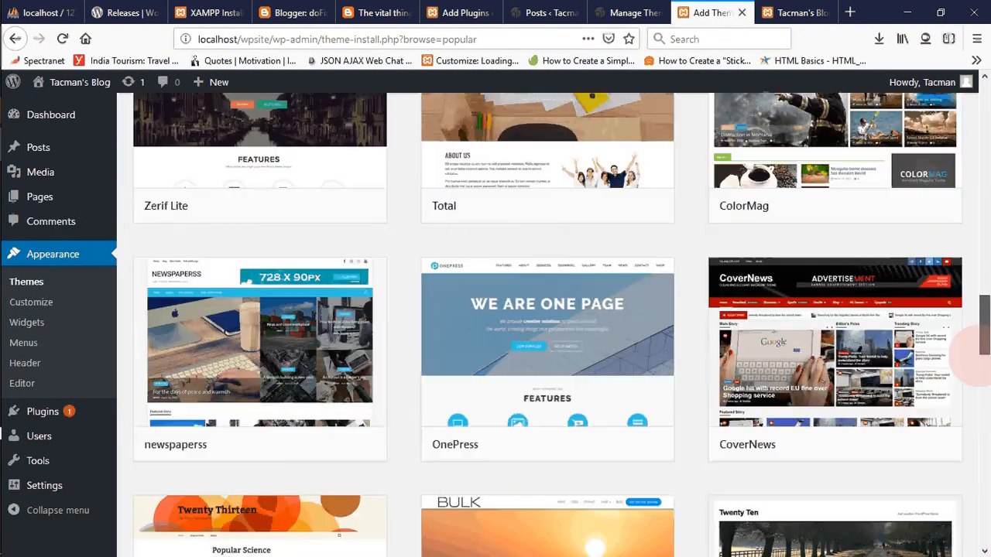
mouse_move(858, 417)
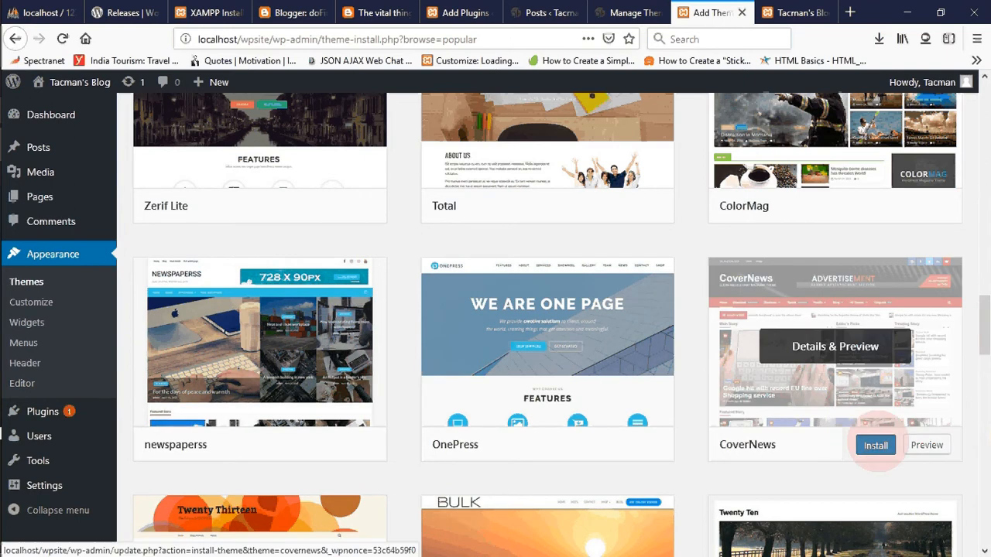
left_click(876, 445)
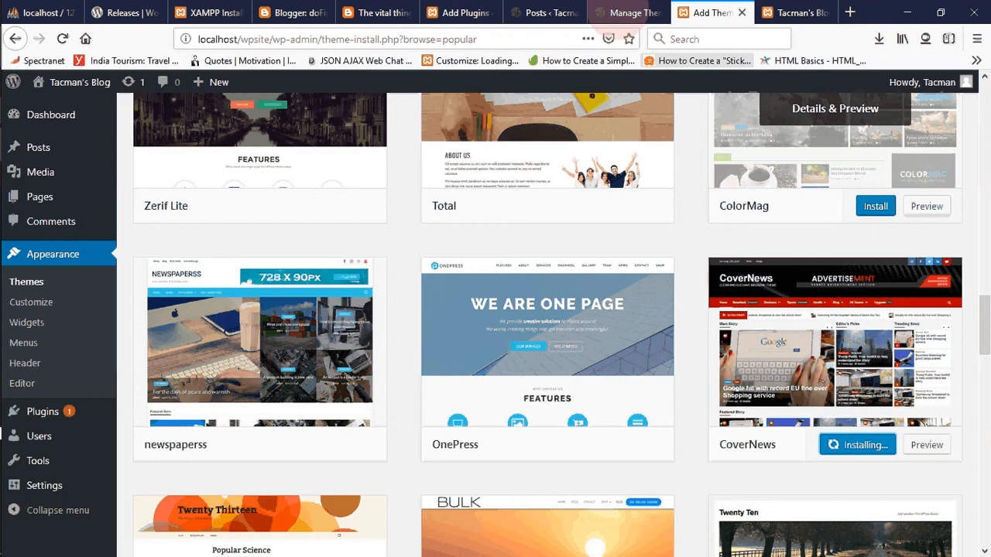
- Check the posts list and the installed themes page of the existing wpblog site
left_click(624, 13)
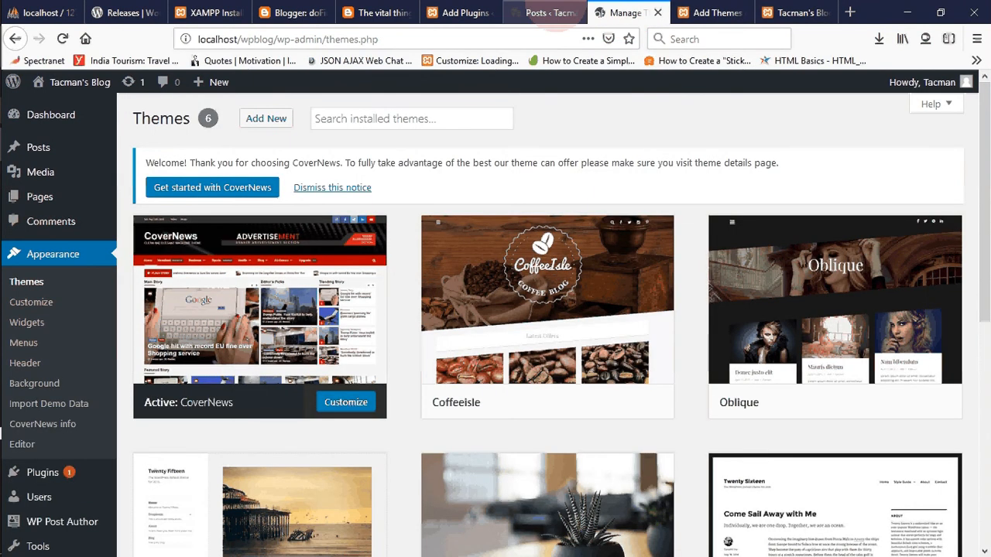
left_click(539, 13)
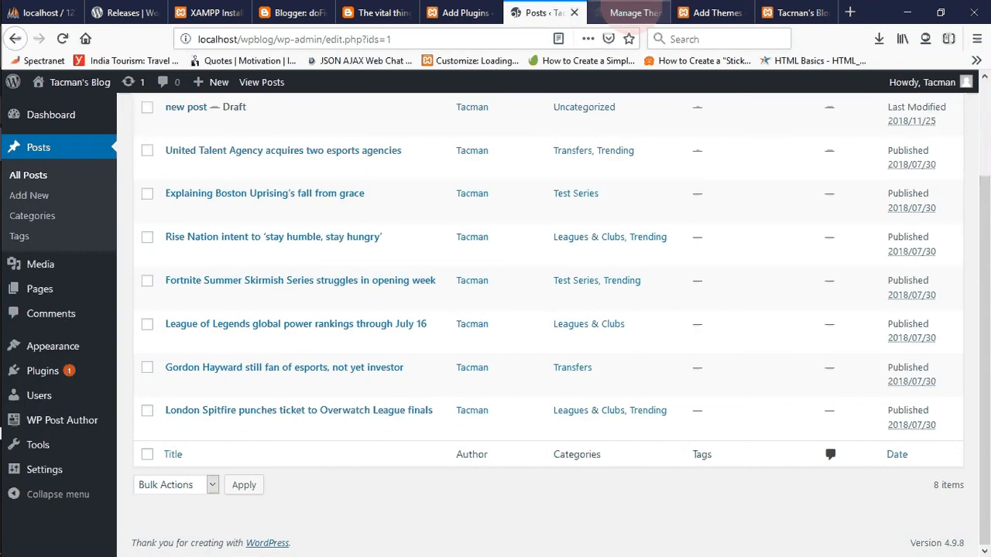
left_click(631, 13)
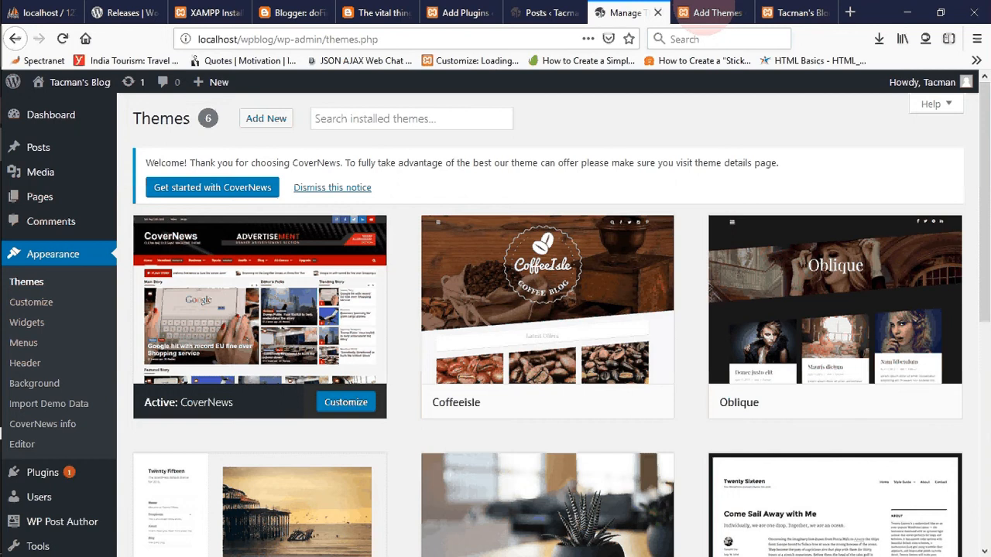
- Return to the wpsite theme list and activate the installed CoverNews theme
left_click(718, 12)
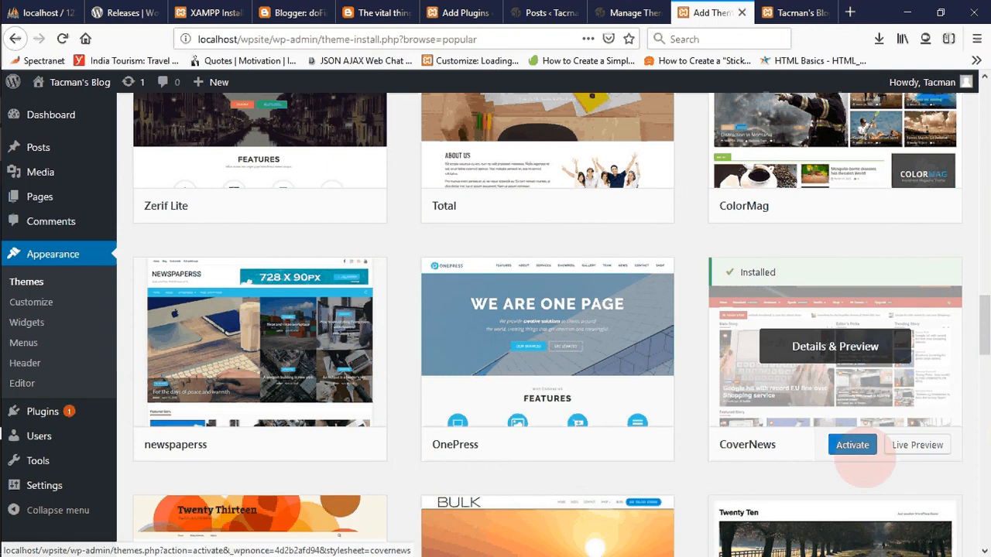
left_click(852, 438)
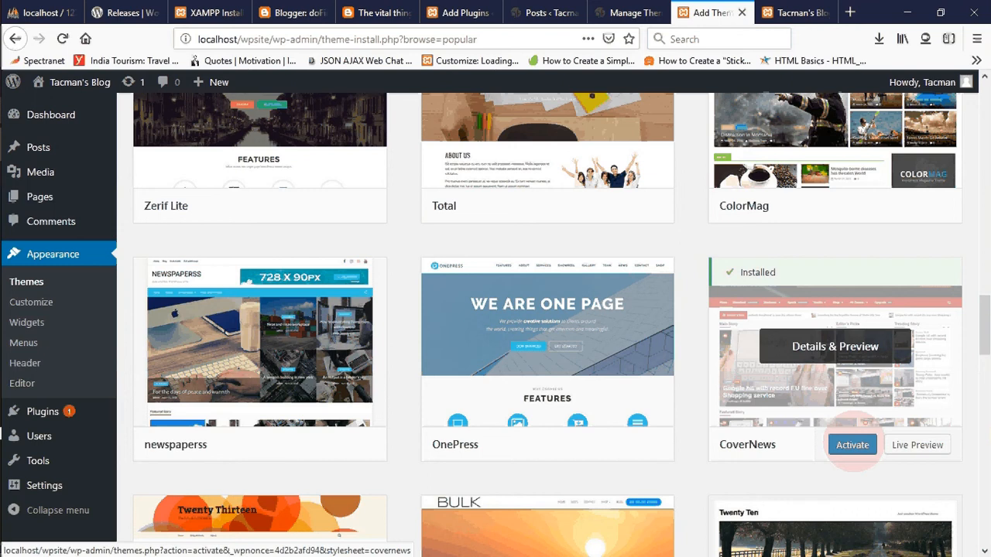
left_click(852, 445)
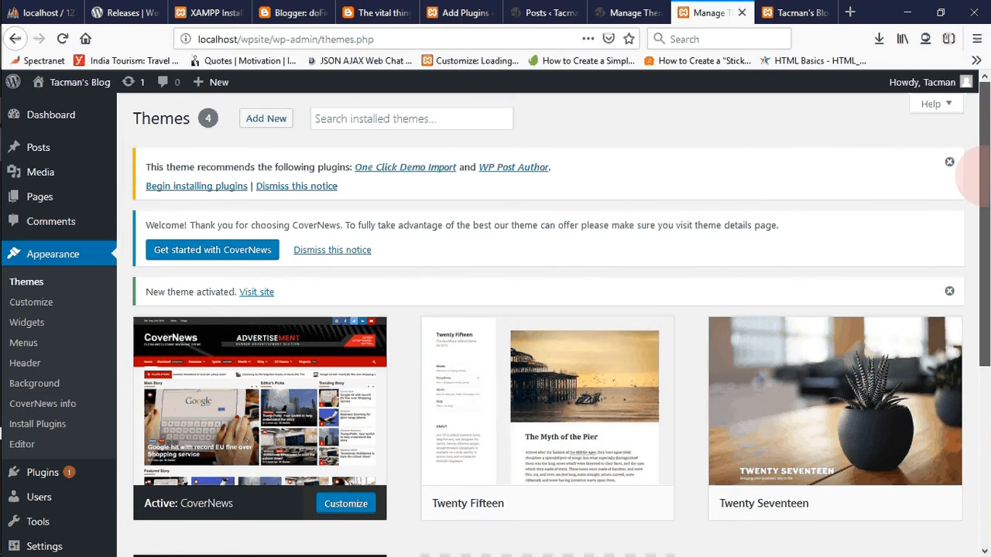
- Open the CoverNews info page of wpsite and read what its demo content requires
left_click_drag(983, 176, 983, 230)
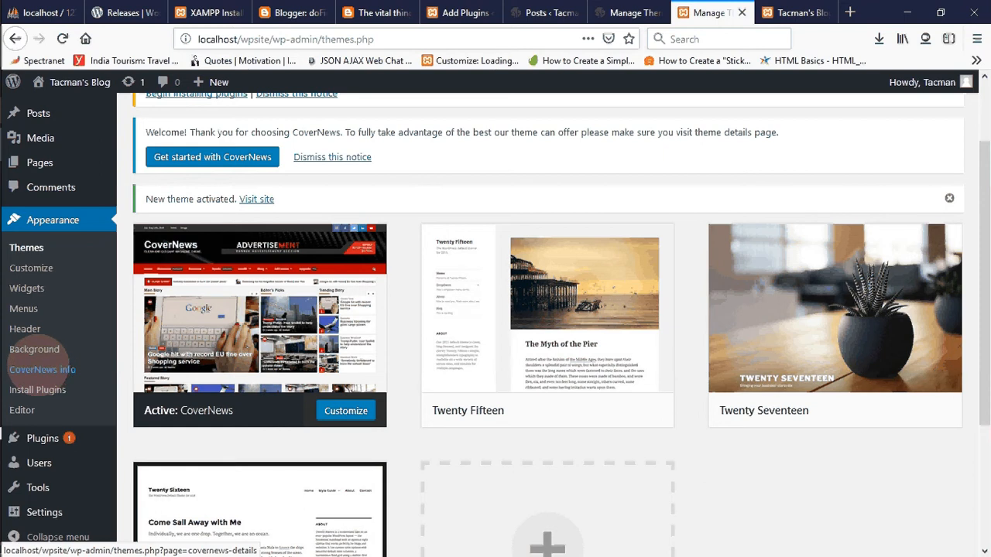
left_click(39, 369)
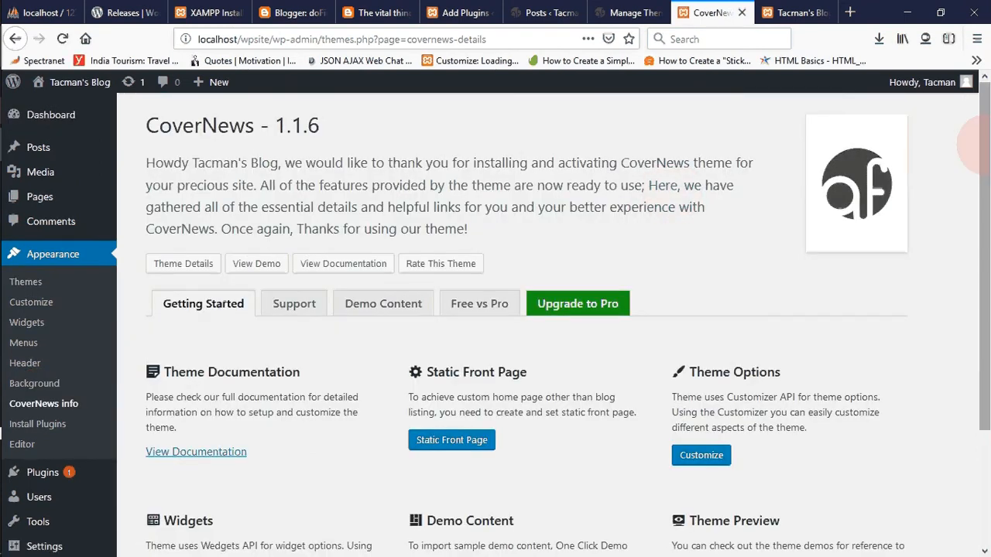
left_click_drag(980, 143, 980, 286)
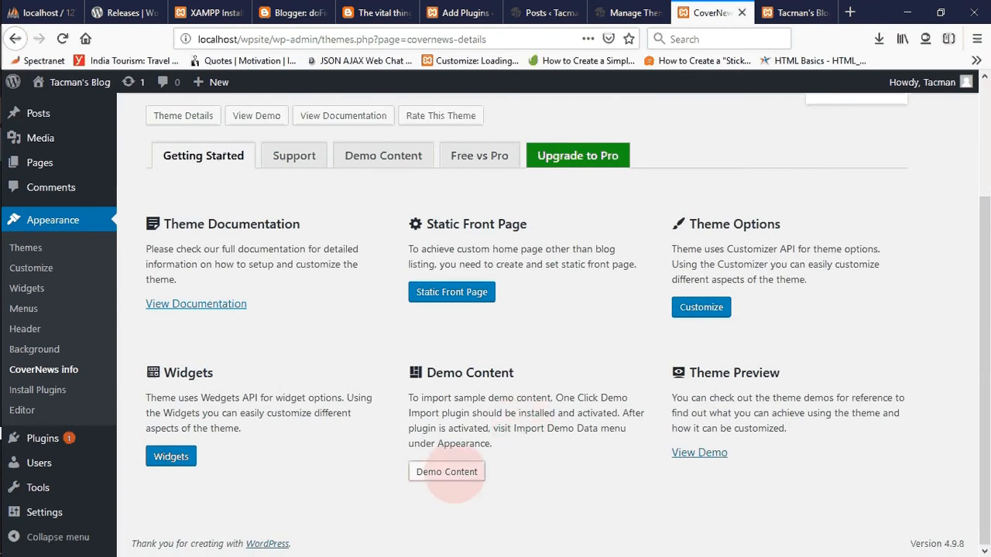
left_click(451, 473)
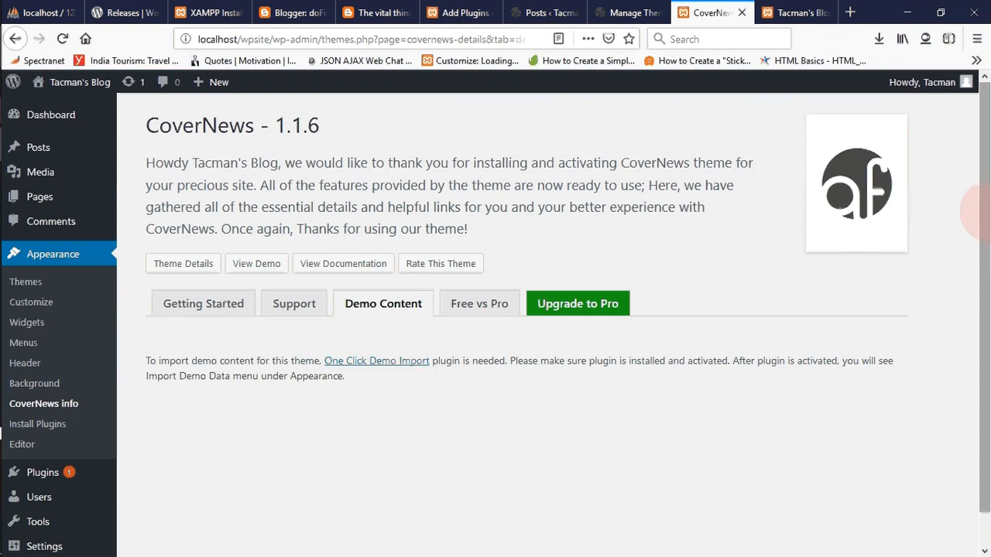
left_click_drag(975, 183, 976, 147)
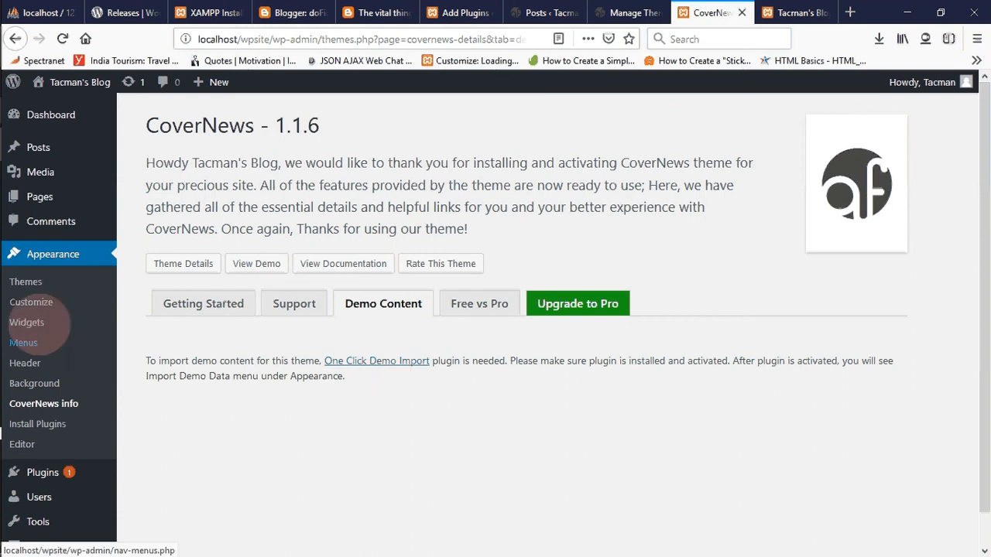
- Install the One Click Demo Import and WP Post Author plugins recommended by the CoverNews theme
left_click(42, 472)
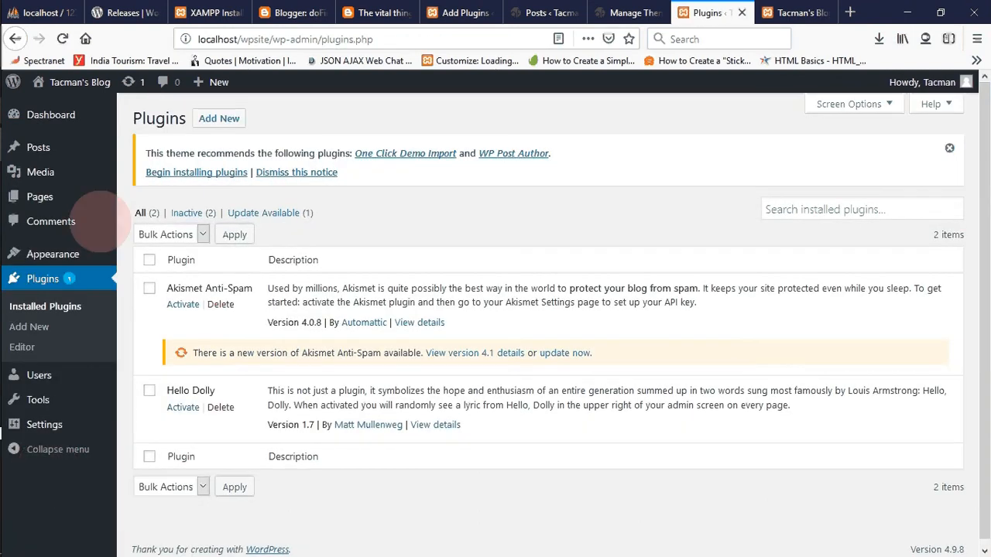
left_click(196, 171)
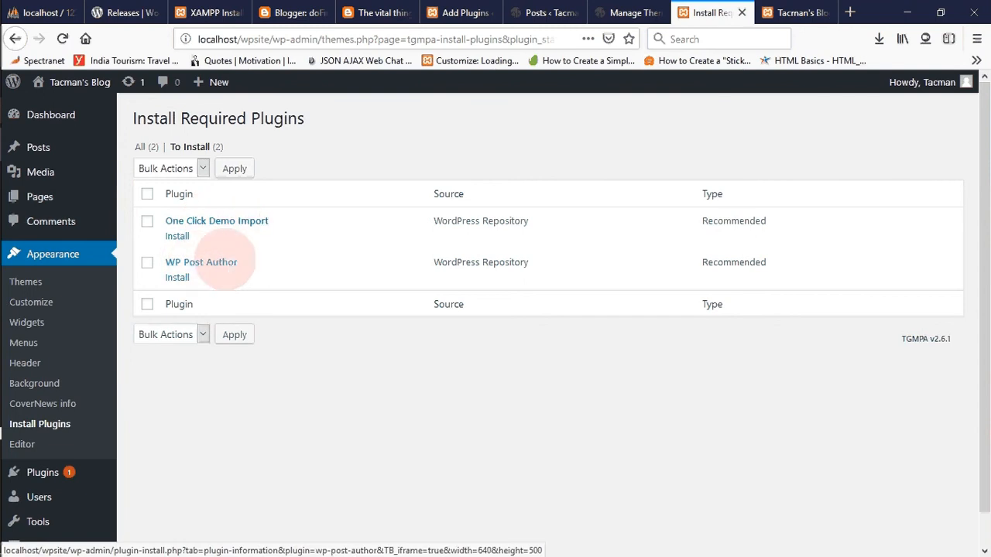
left_click(176, 236)
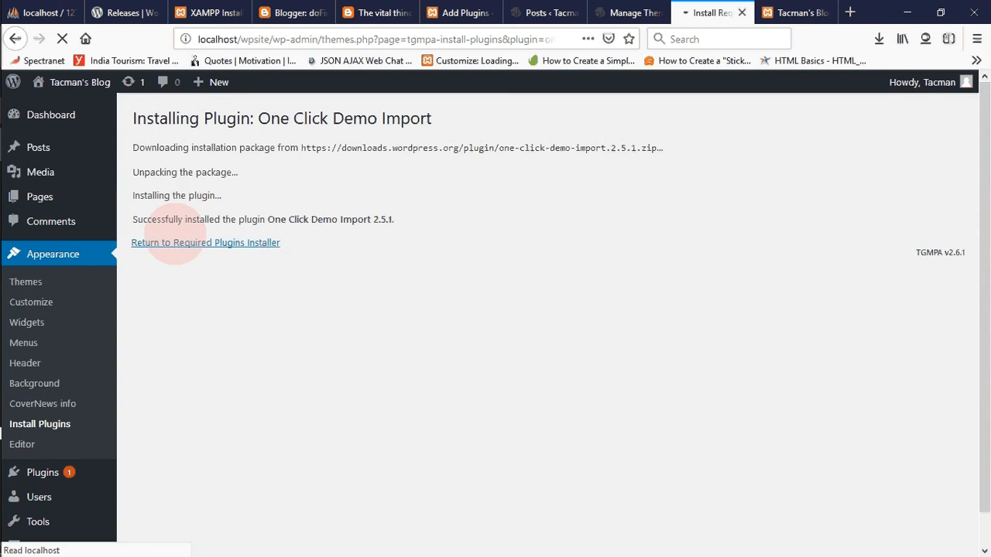
left_click(190, 245)
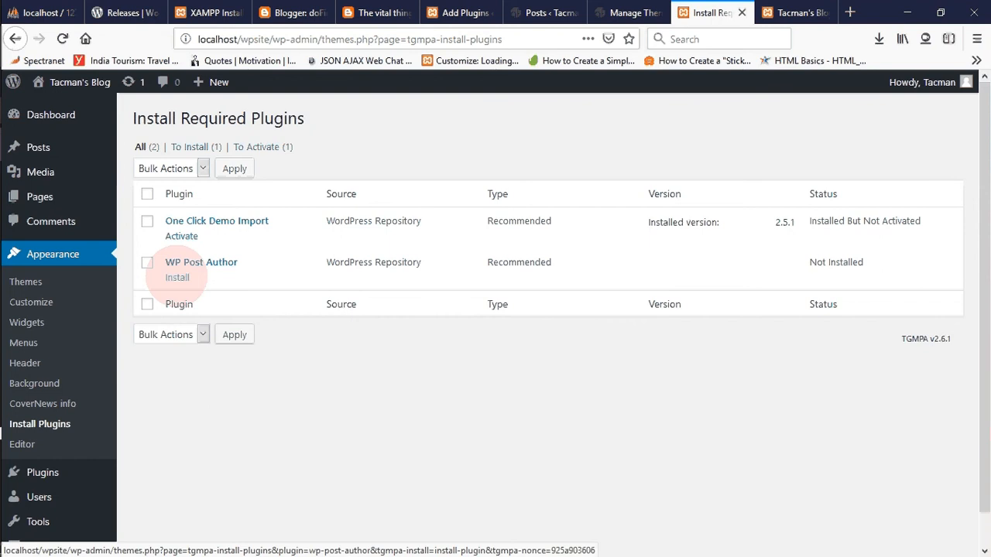
left_click(177, 276)
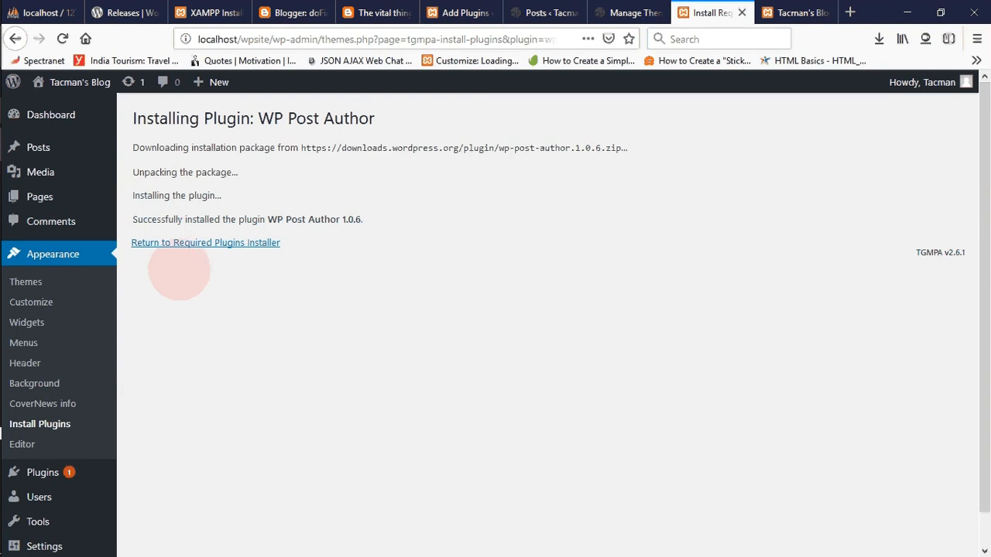
left_click(203, 243)
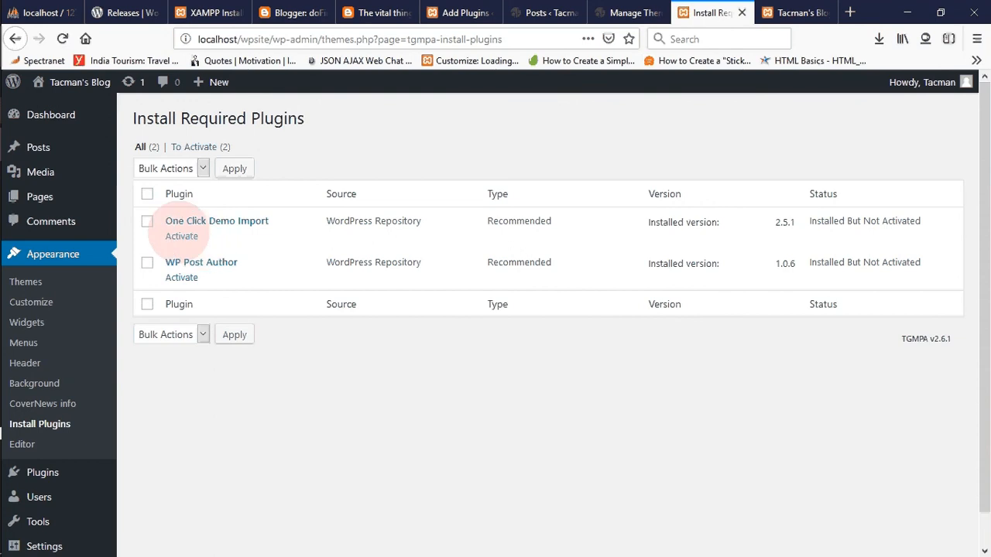
- Activate One Click Demo Import and WP Post Author together with a bulk action
left_click(147, 193)
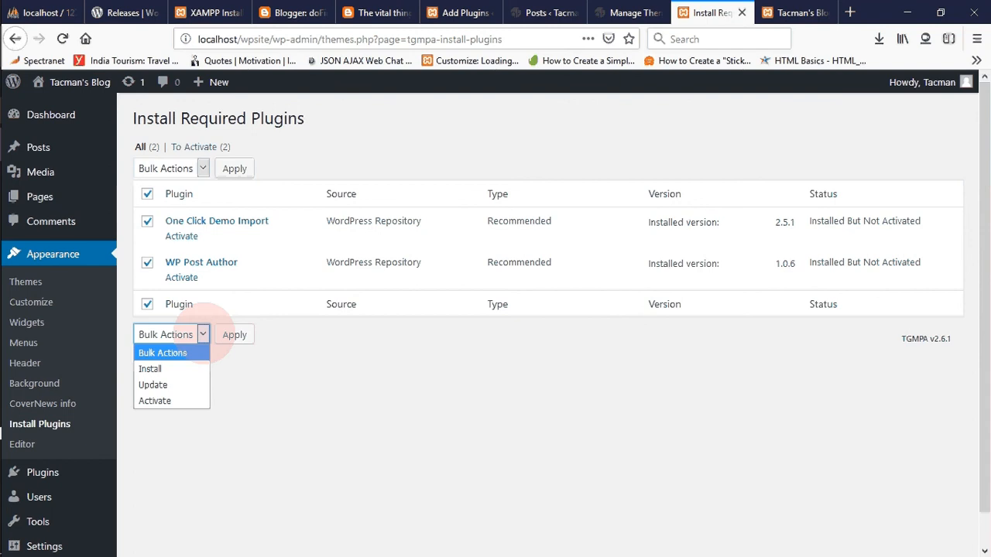
left_click(182, 400)
left_click(235, 334)
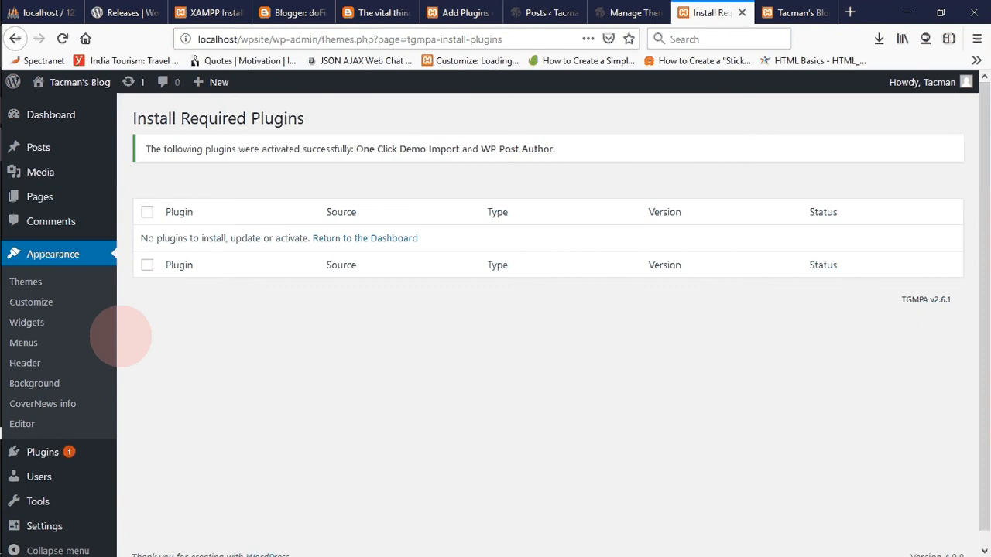
- Return to the wpsite dashboard and open the theme's Import Demo Data page
mouse_move(78, 502)
mouse_move(66, 524)
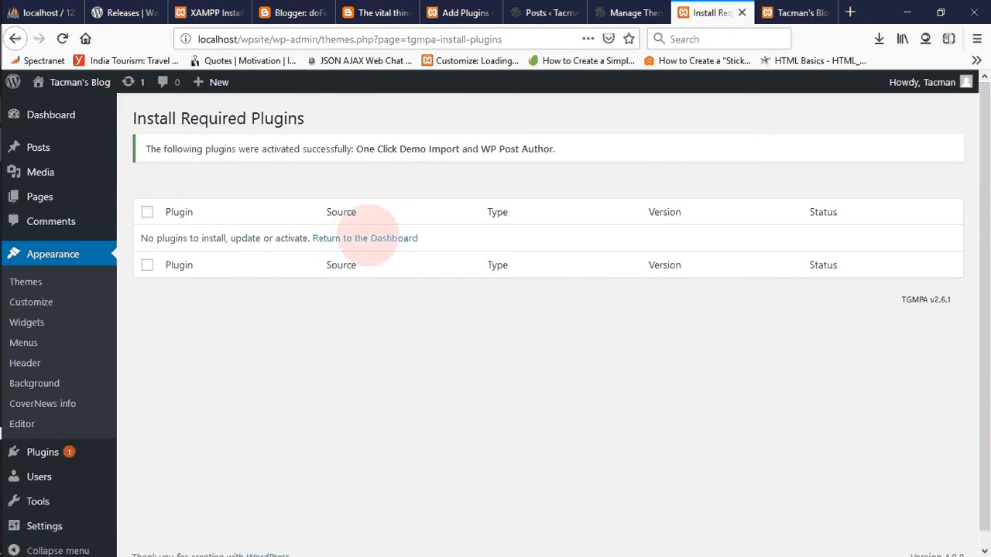
left_click(370, 238)
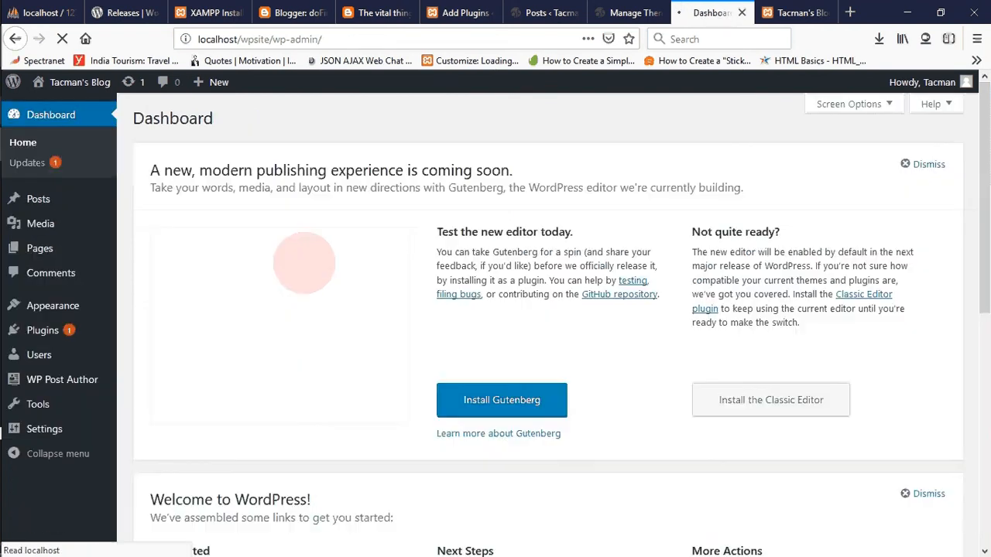
mouse_move(81, 306)
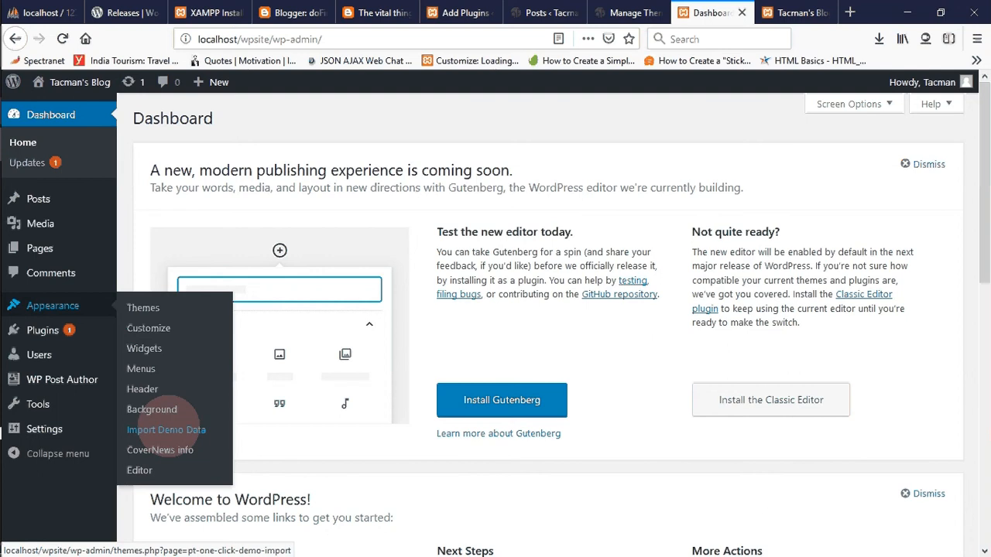
left_click(186, 430)
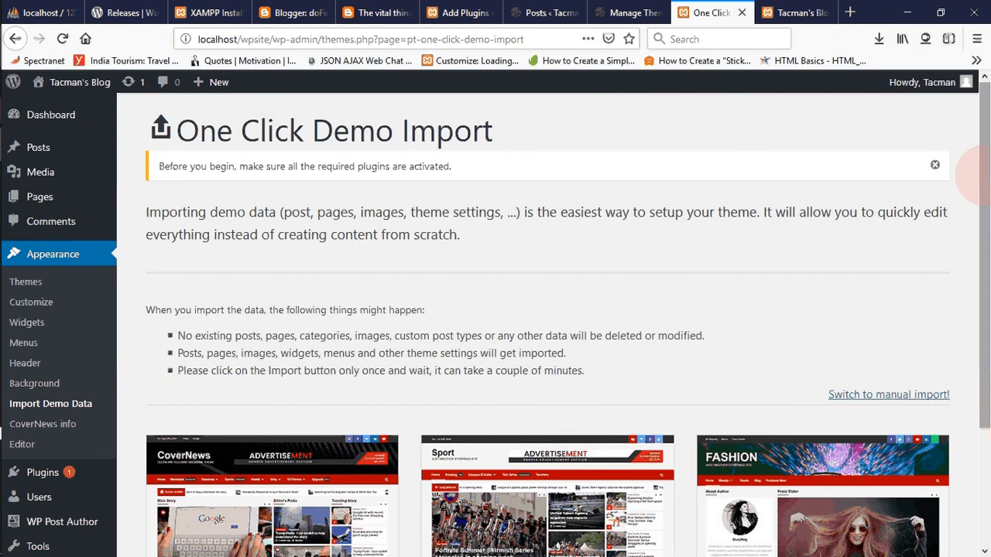
- Look over the available CoverNews demos and start importing the CoverNews Sport demo into wpsite
left_click_drag(982, 177, 982, 331)
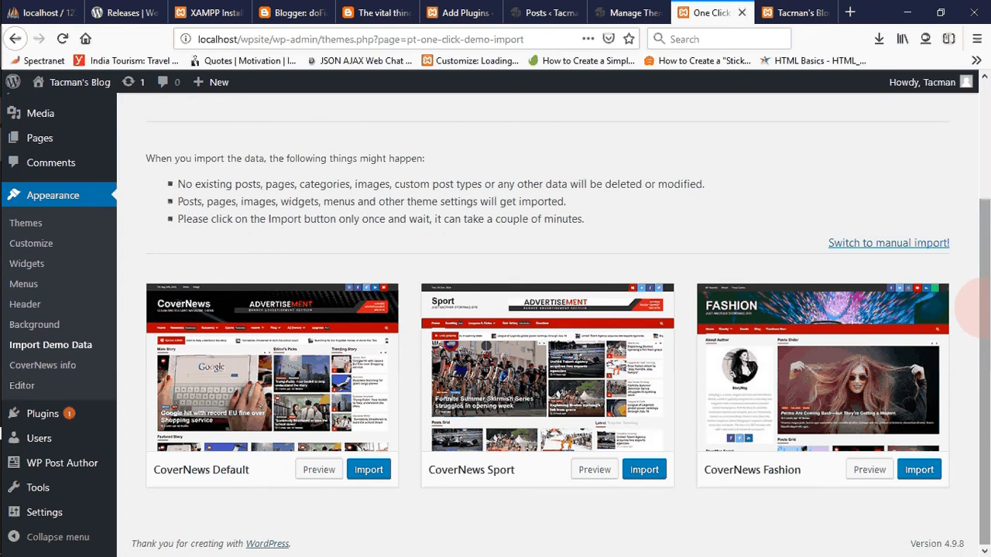
left_click_drag(977, 306, 977, 267)
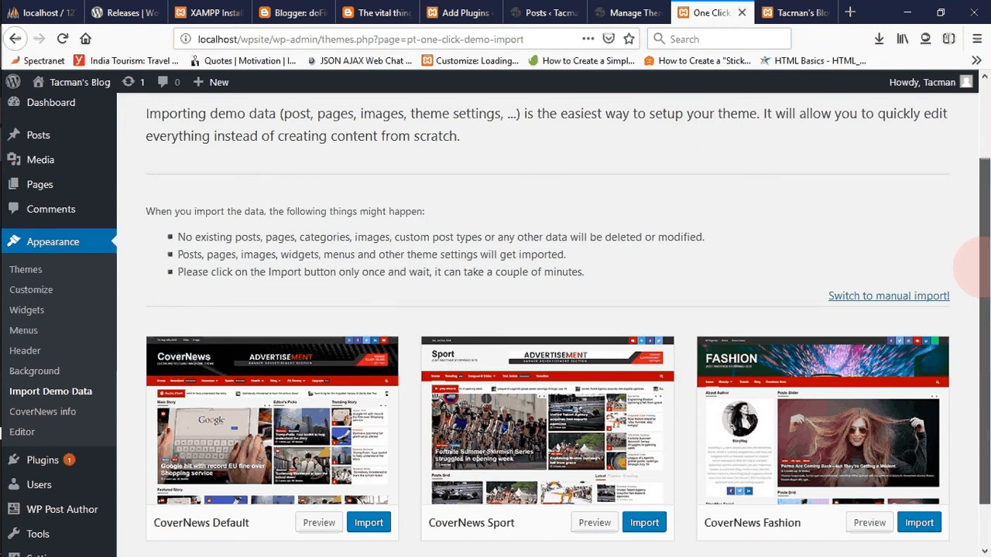
left_click_drag(976, 263, 977, 288)
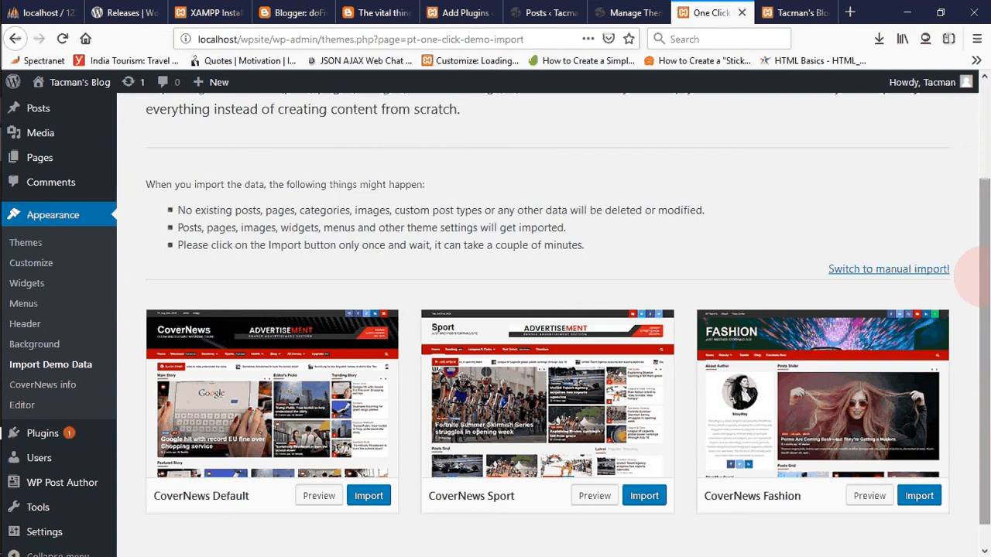
mouse_move(979, 281)
left_mouse_down()
mouse_move(979, 305)
mouse_move(985, 281)
left_mouse_up()
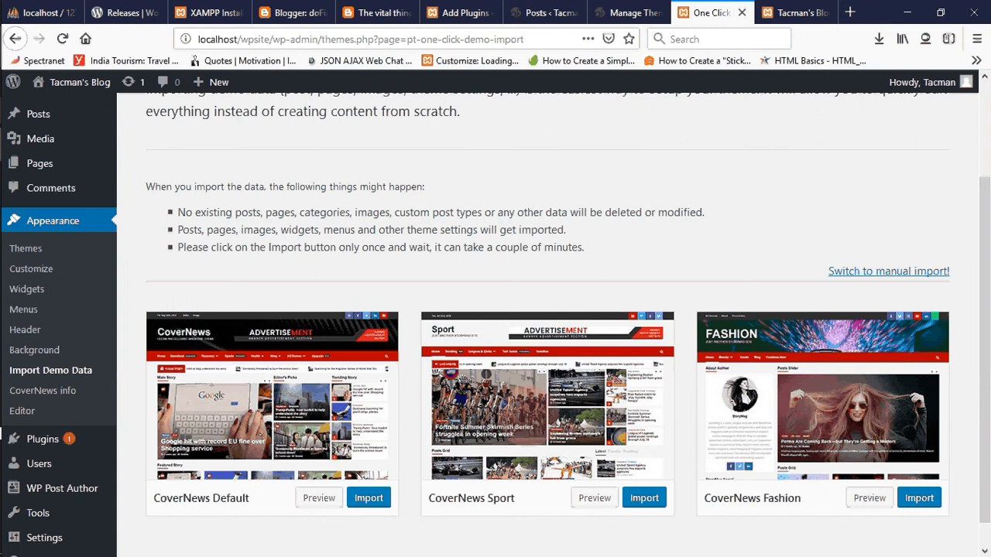
left_click(644, 498)
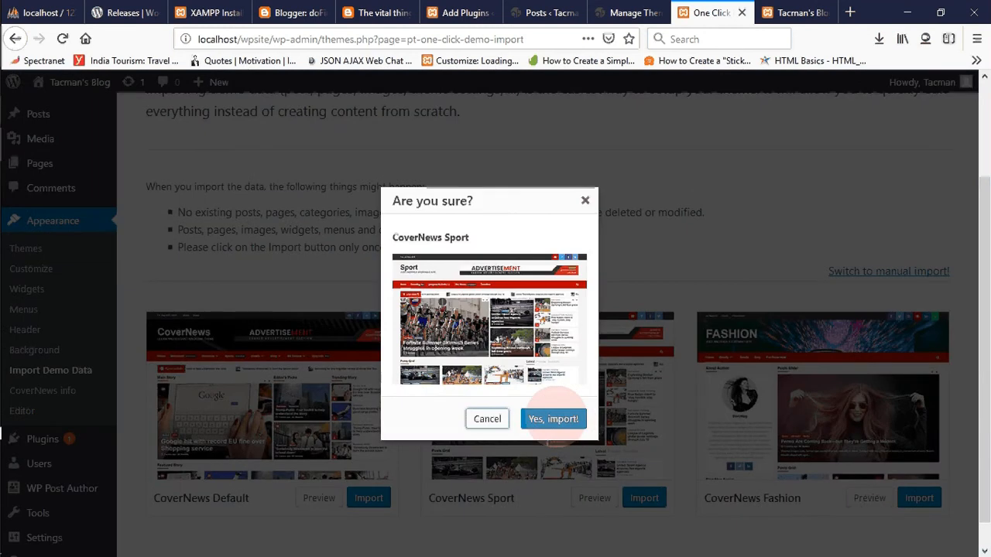
left_click(554, 419)
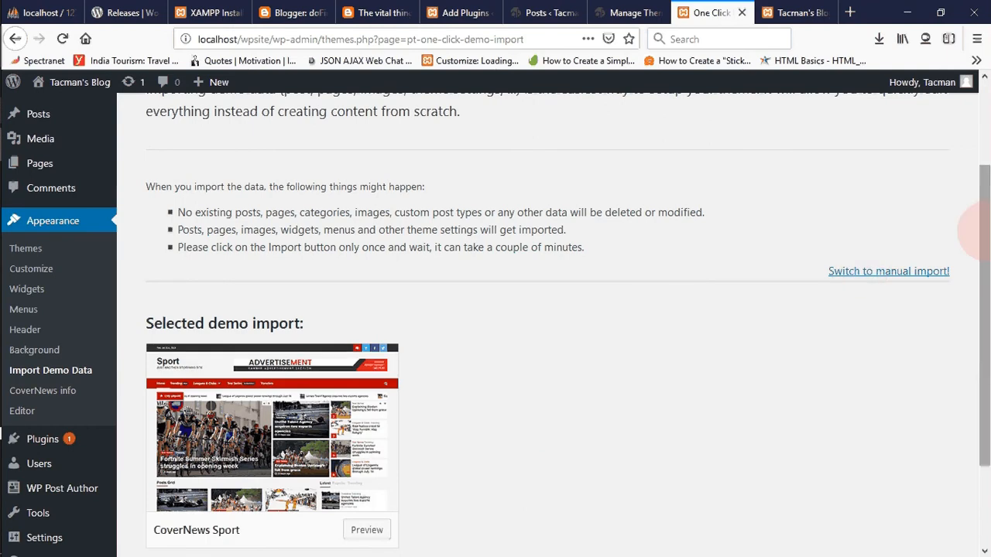
left_click_drag(977, 232, 980, 332)
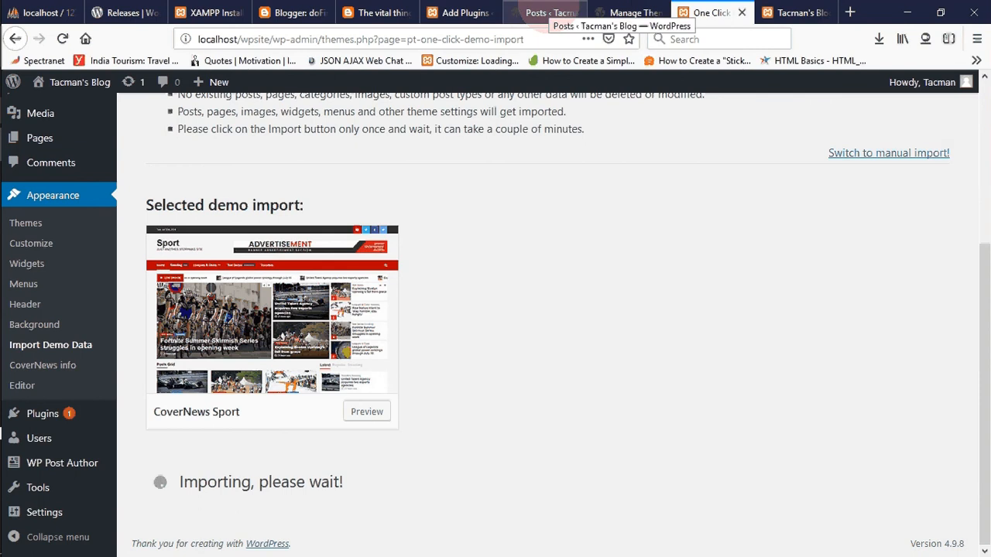
- Compare the wpblog front page with the wpsite front page and check the demo import's progress
left_click(540, 13)
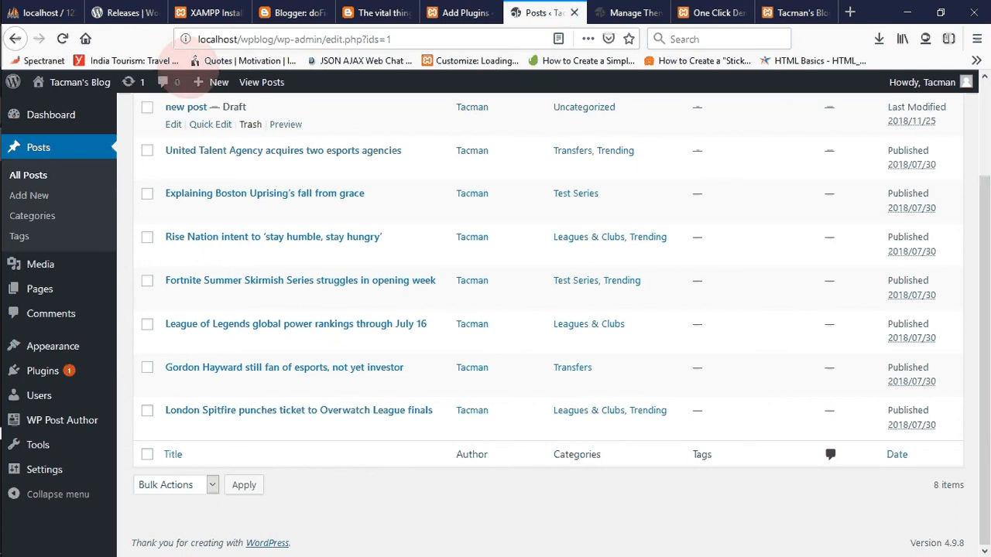
mouse_move(64, 101)
mouse_move(62, 80)
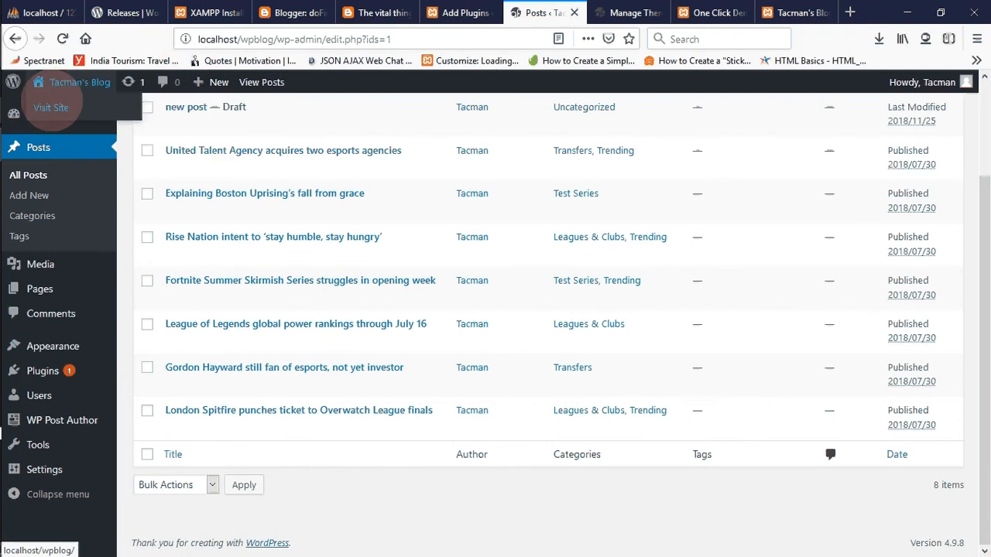
left_click(51, 107)
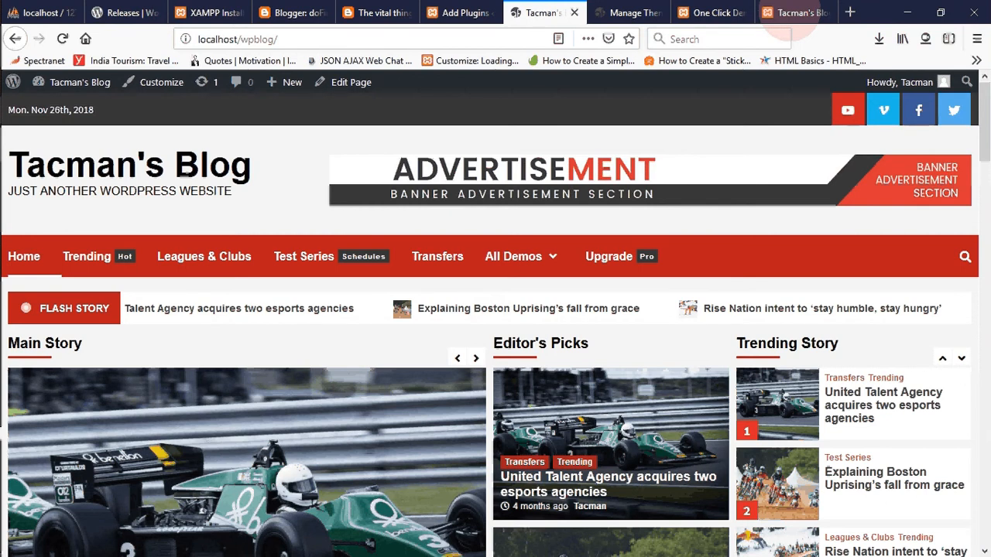
left_click(796, 13)
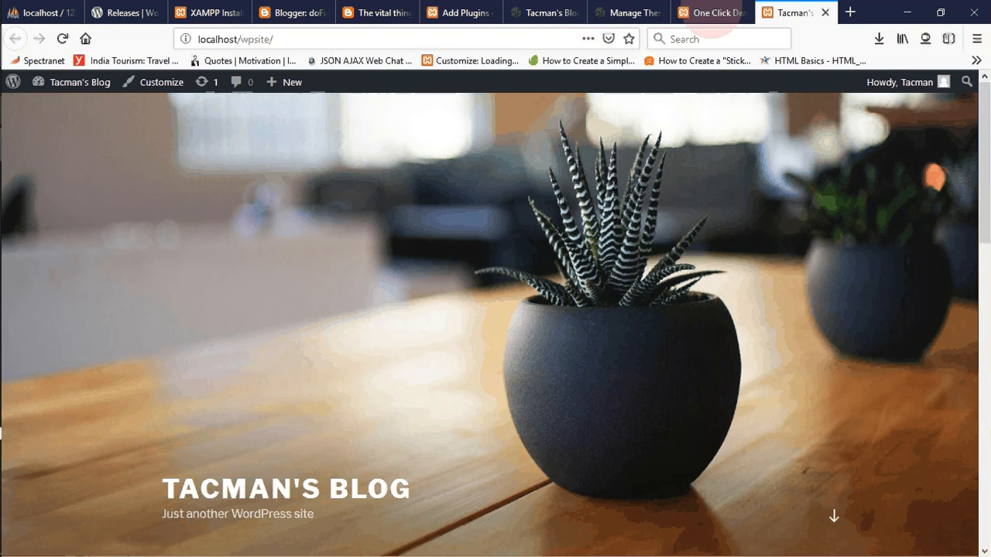
left_click(713, 14)
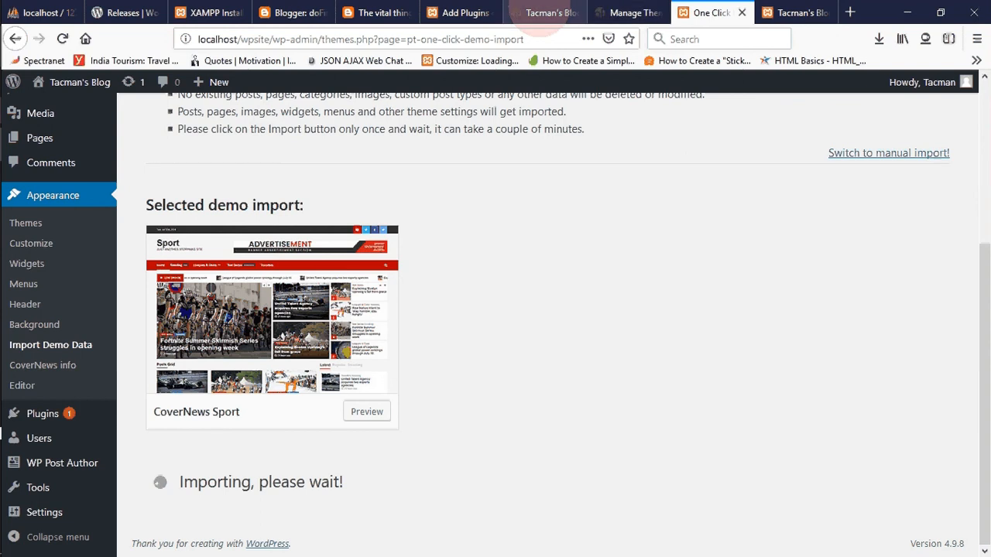
- Examine the navigation menu and layout of the wpblog front page
left_click(546, 13)
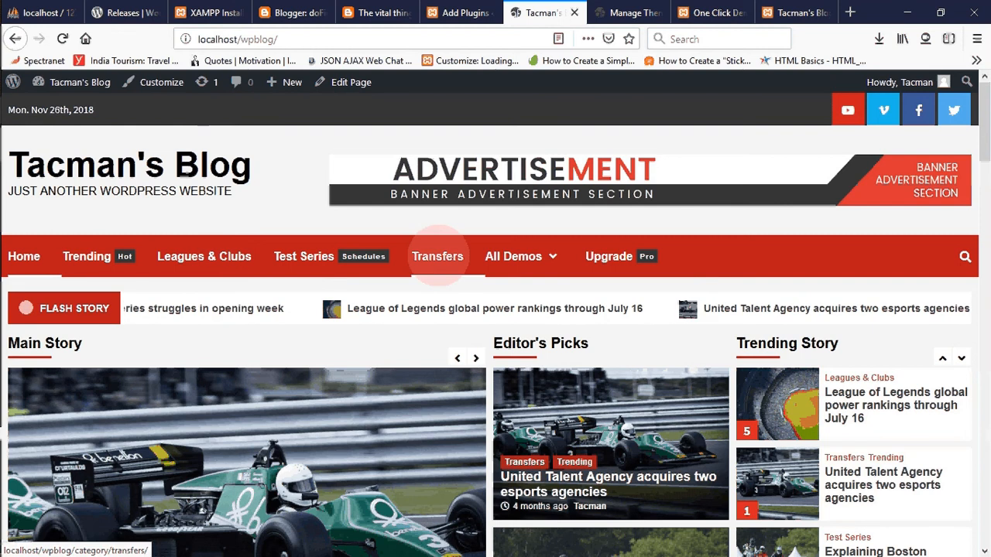
mouse_move(507, 254)
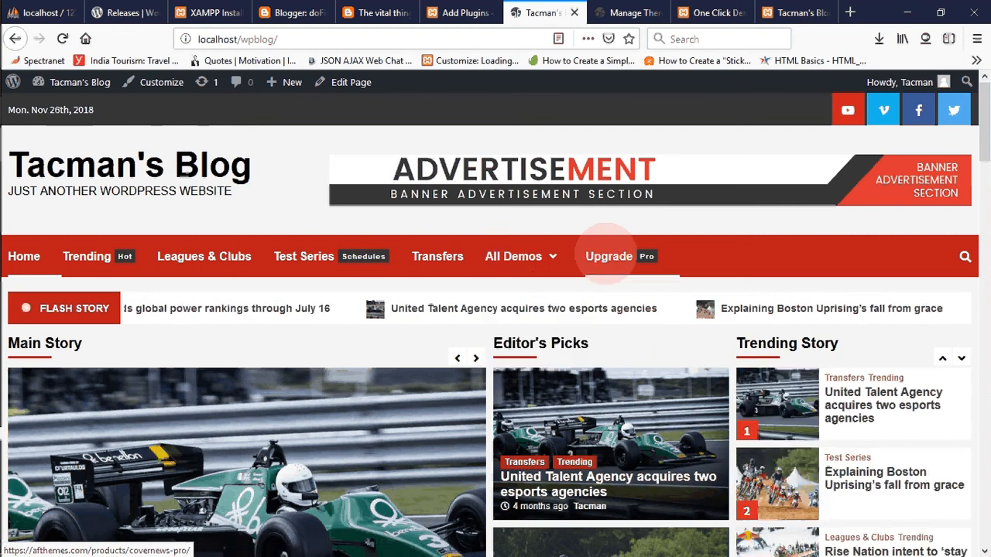
mouse_move(540, 238)
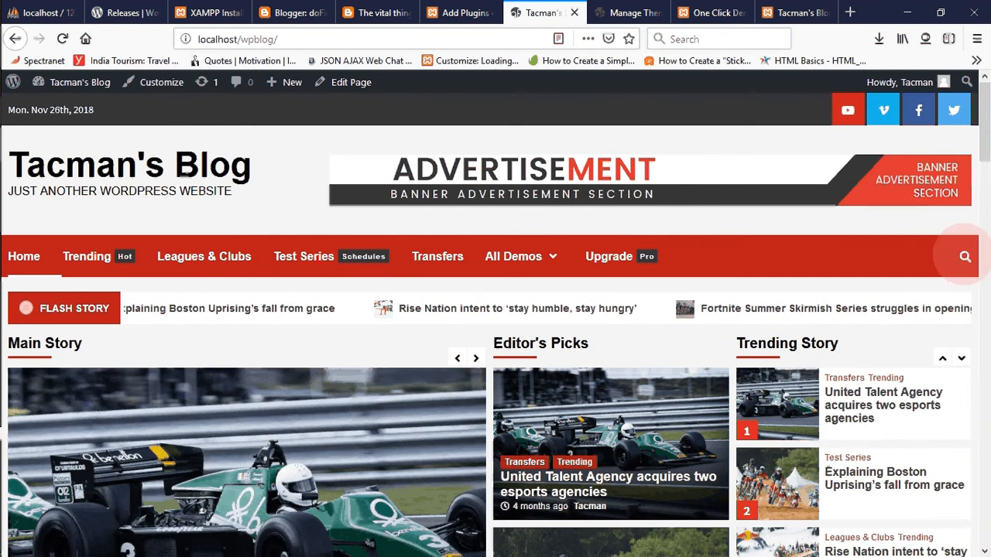
- Try out the search overlay on the wpblog front page and close it
left_click(964, 256)
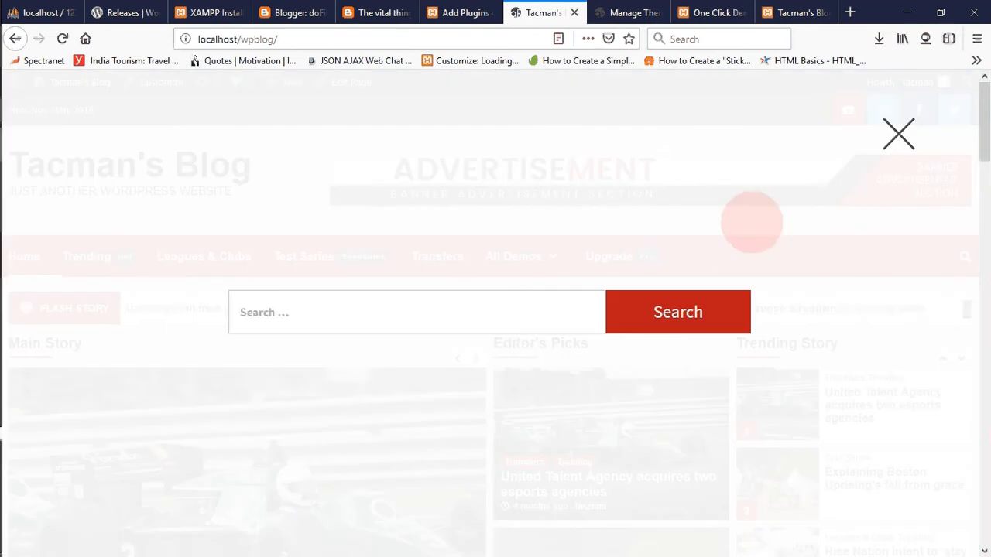
left_click(489, 312)
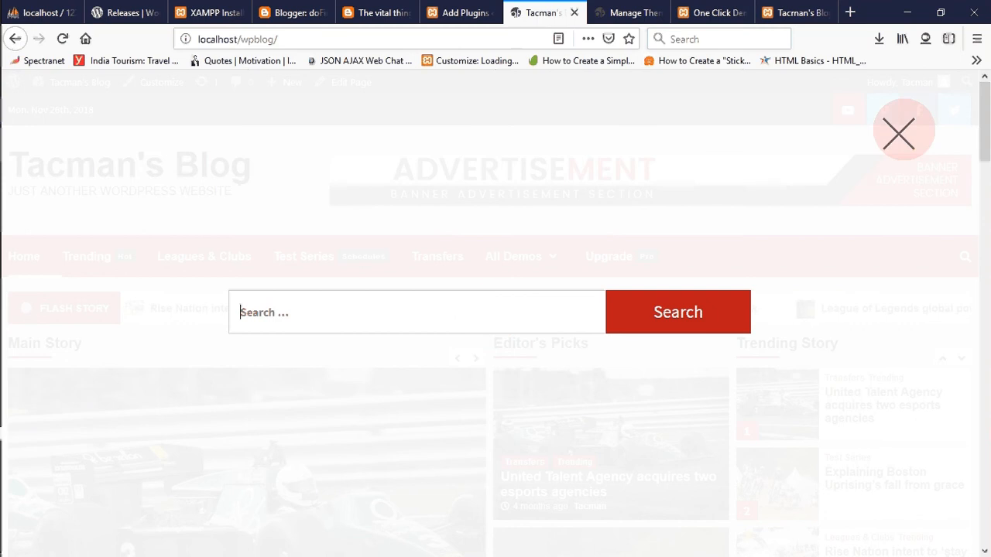
left_click(899, 132)
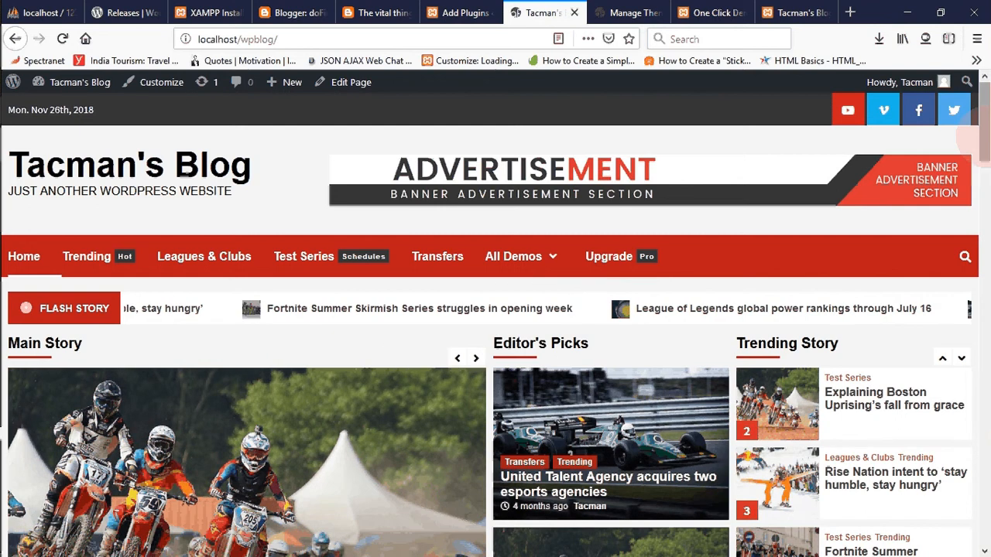
- Examine the Main Story slider, Editor's Picks, Trending Story and Posts Grid sections of the wpblog front page
left_click_drag(977, 136, 977, 158)
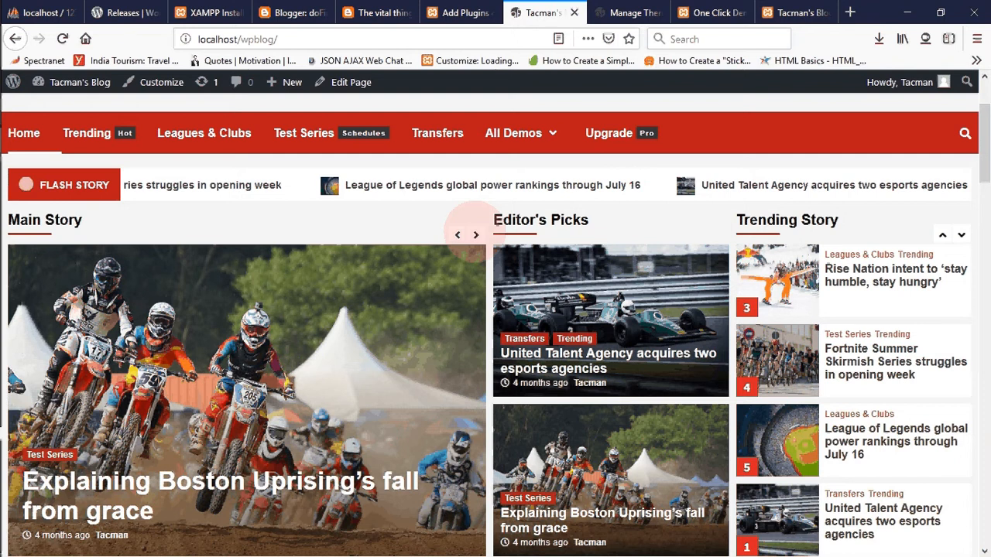
left_click(475, 234)
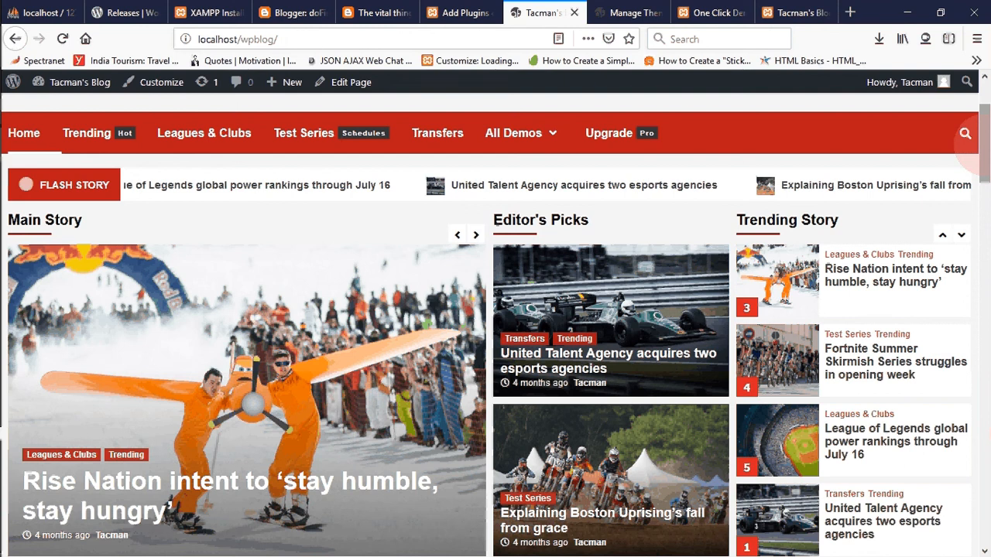
scroll(969, 148, "down", 2)
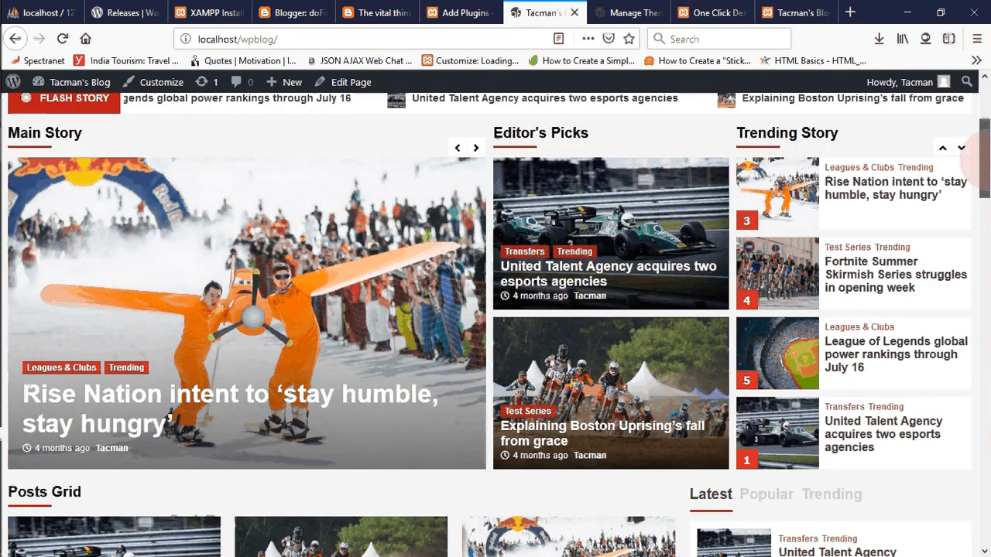
scroll(971, 159, "down", 3)
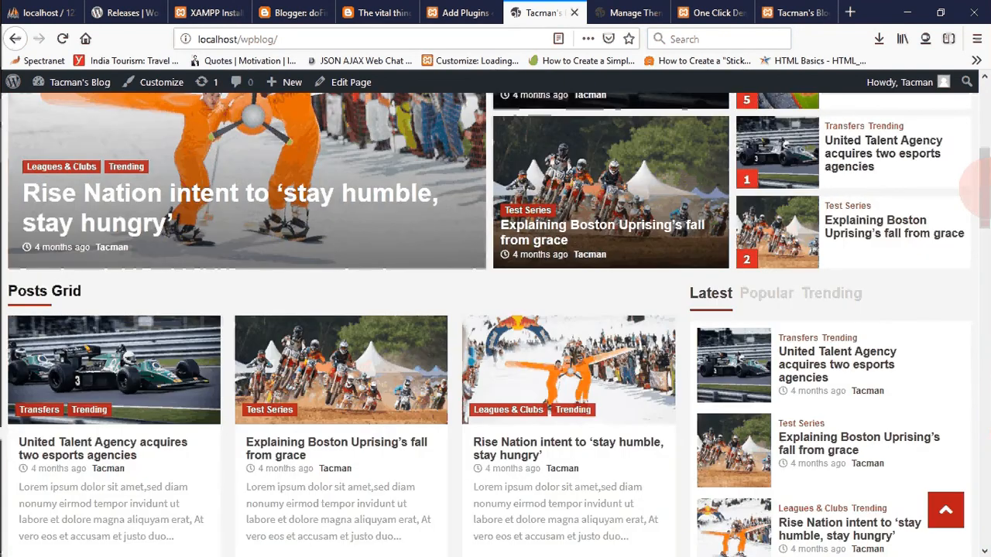
scroll(974, 186, "down", 3)
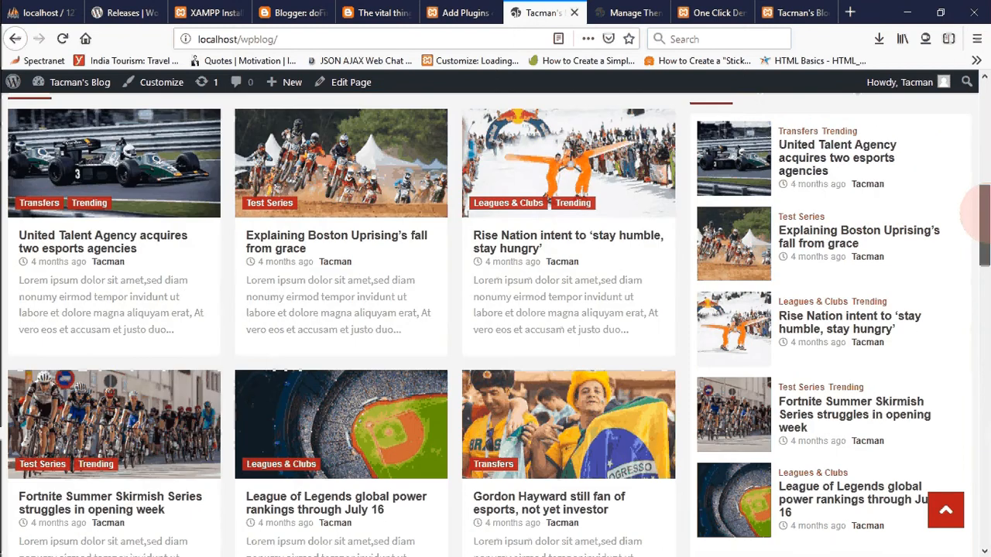
scroll(976, 216, "down", 1)
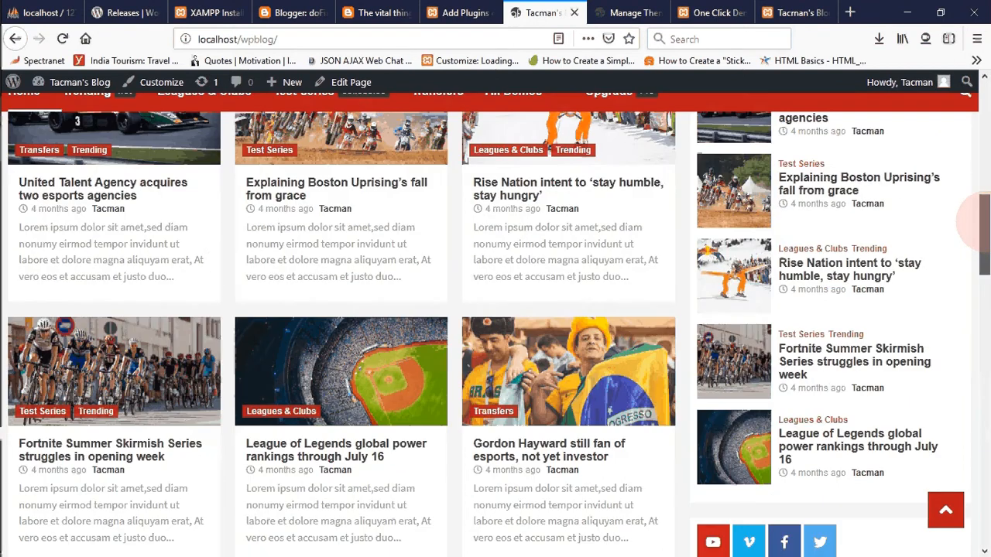
scroll(977, 219, "up", 1)
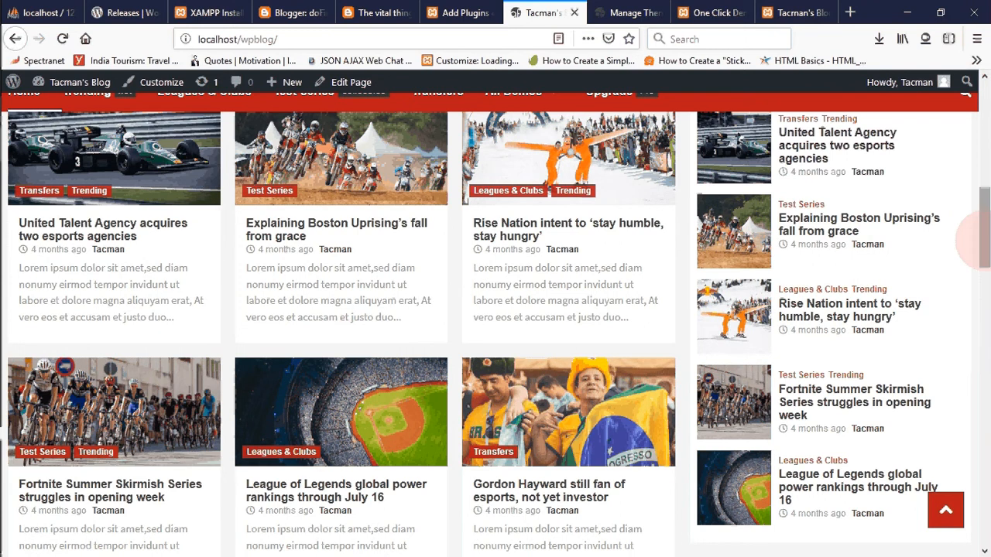
left_click_drag(979, 240, 979, 161)
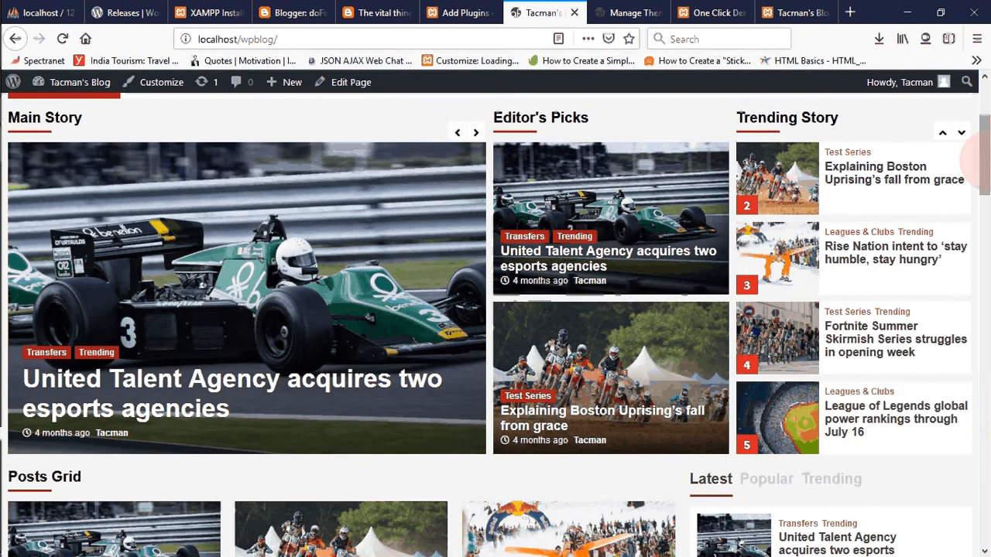
left_click_drag(979, 159, 978, 124)
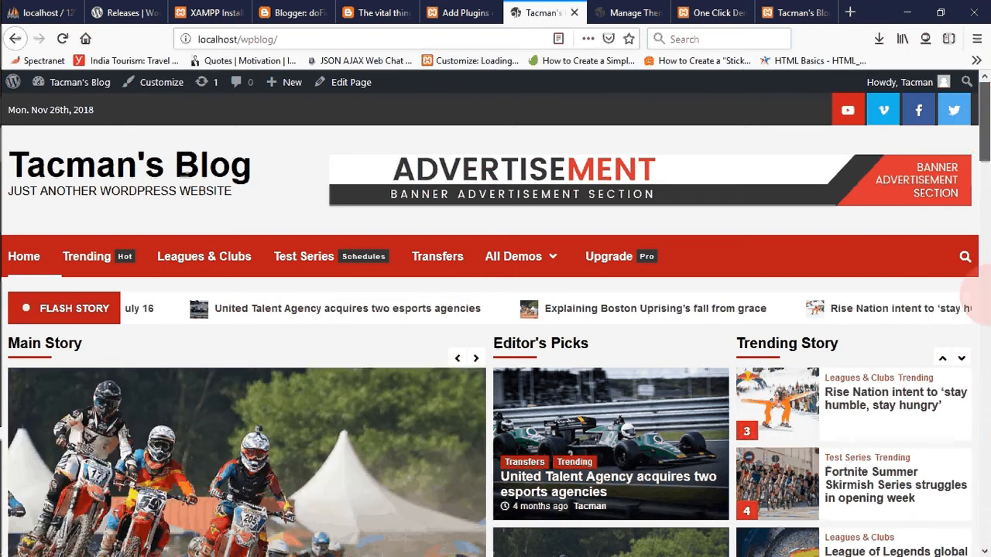
- Look over the lower wpblog sections down to You may have missed, and check the wpsite demo import's progress
scroll(495, 319, "down", 4)
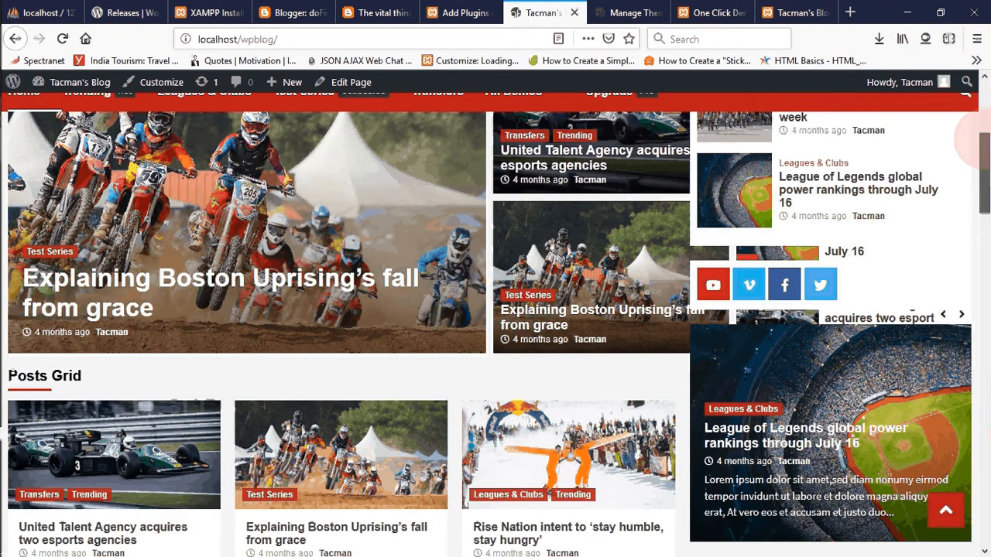
left_click_drag(977, 138, 979, 482)
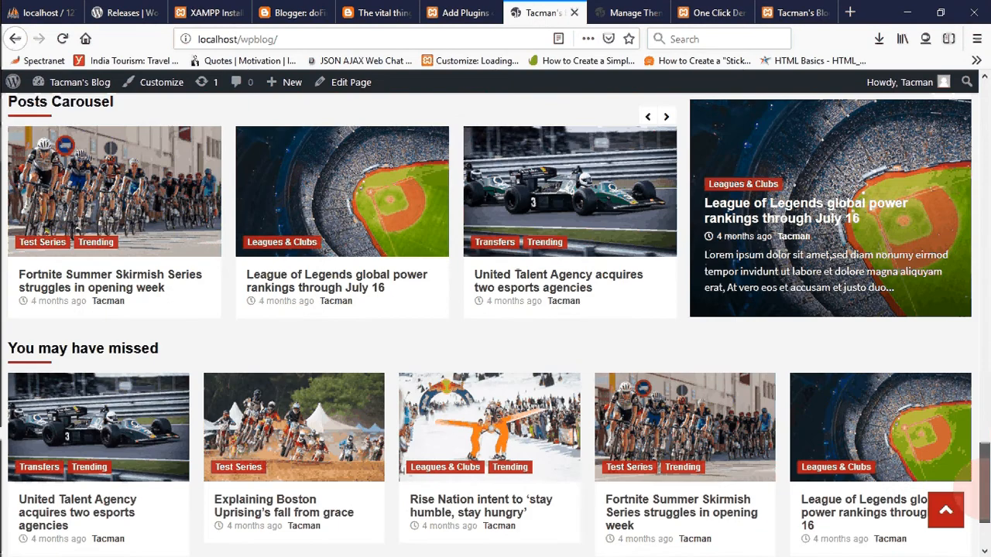
left_click(977, 205)
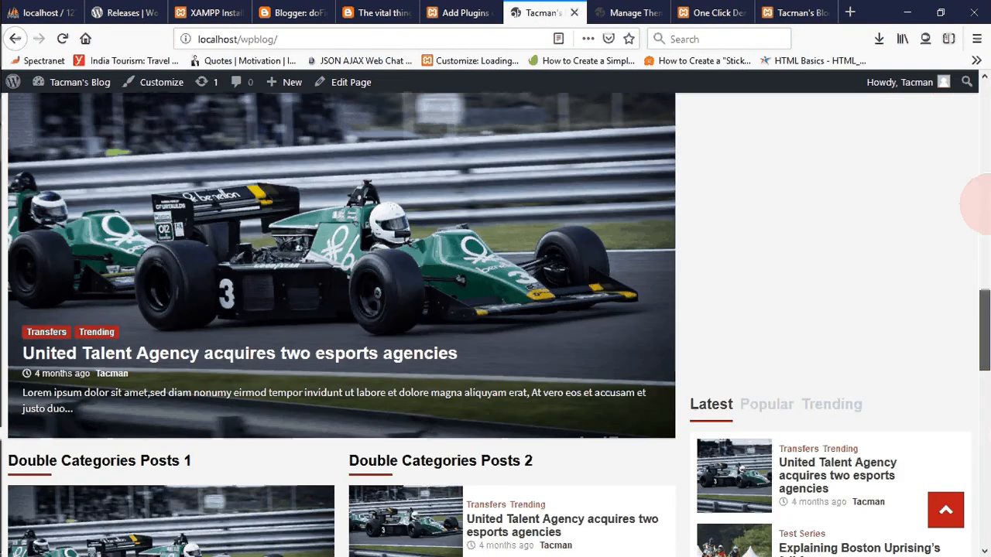
left_click_drag(986, 204, 983, 94)
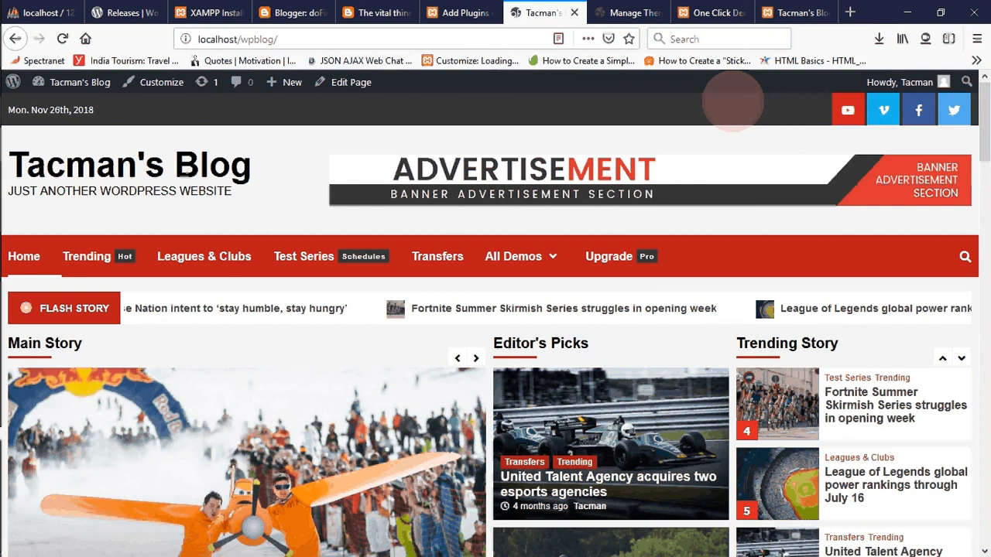
left_click(716, 13)
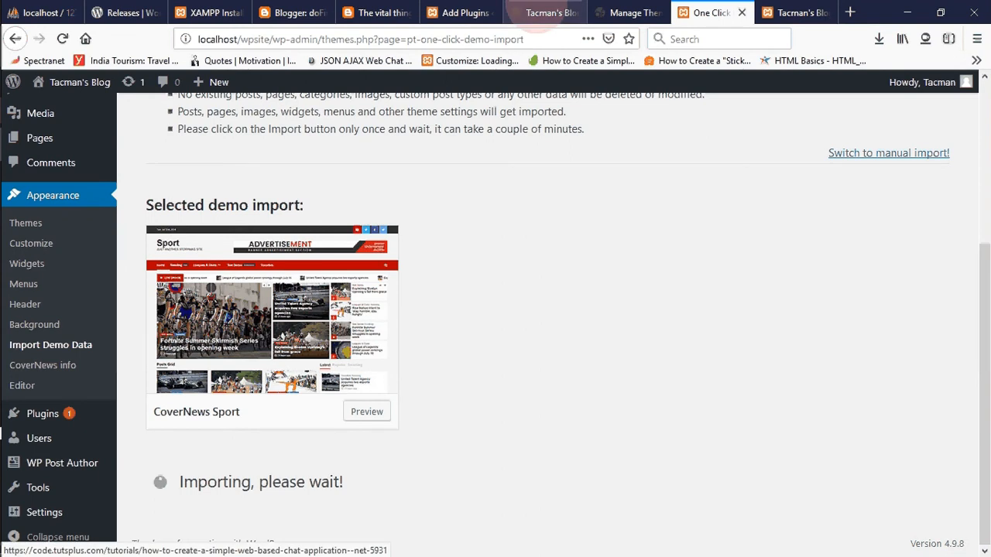
- Review the wpblog front page down to its footer and recheck the CoverNews Sport import in wpsite
left_click(541, 13)
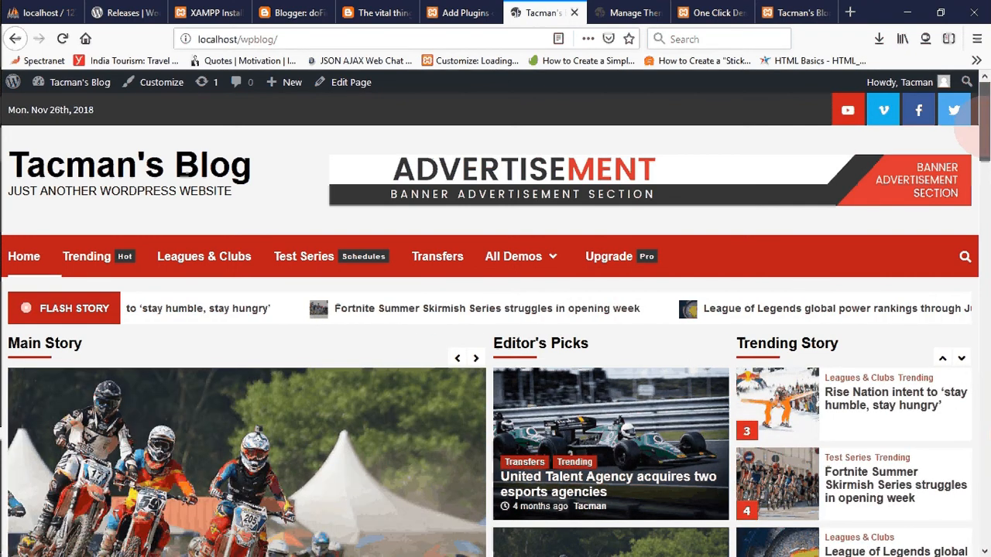
left_click_drag(976, 130, 979, 364)
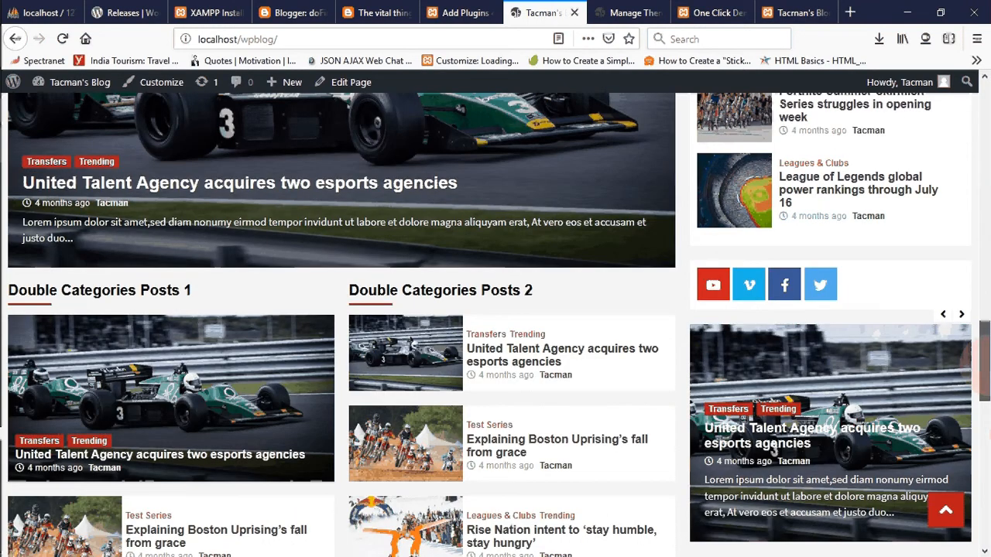
left_click_drag(980, 364, 985, 510)
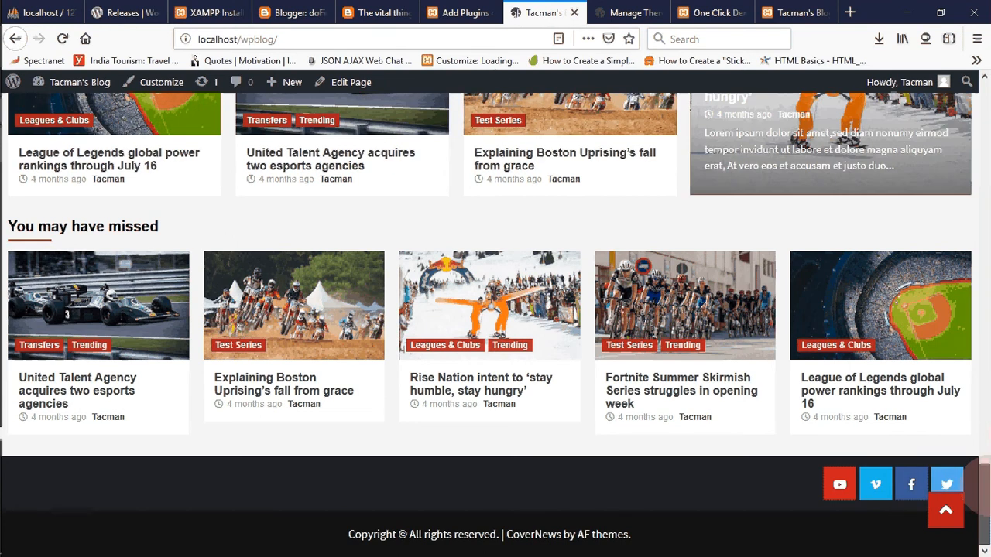
left_click_drag(985, 486, 984, 160)
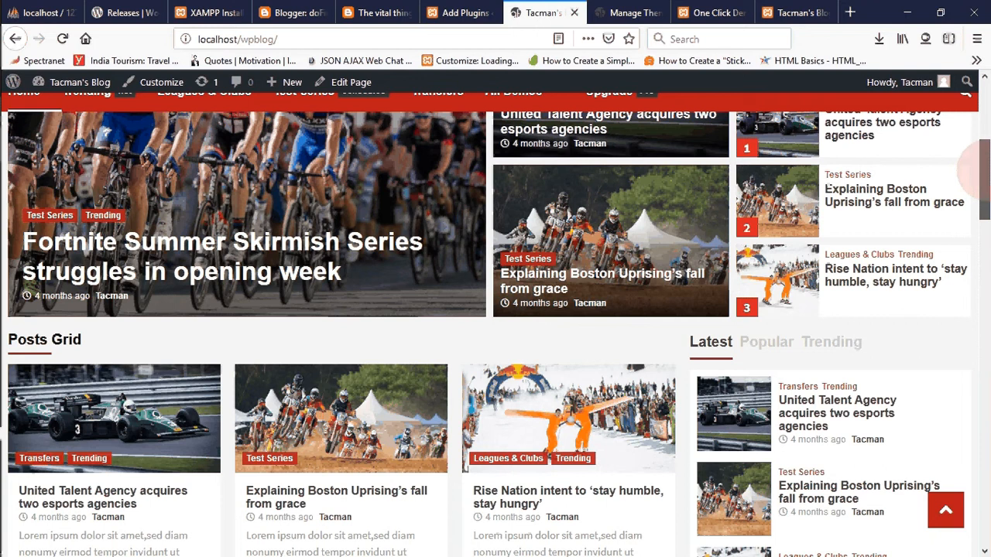
left_click_drag(984, 169, 985, 104)
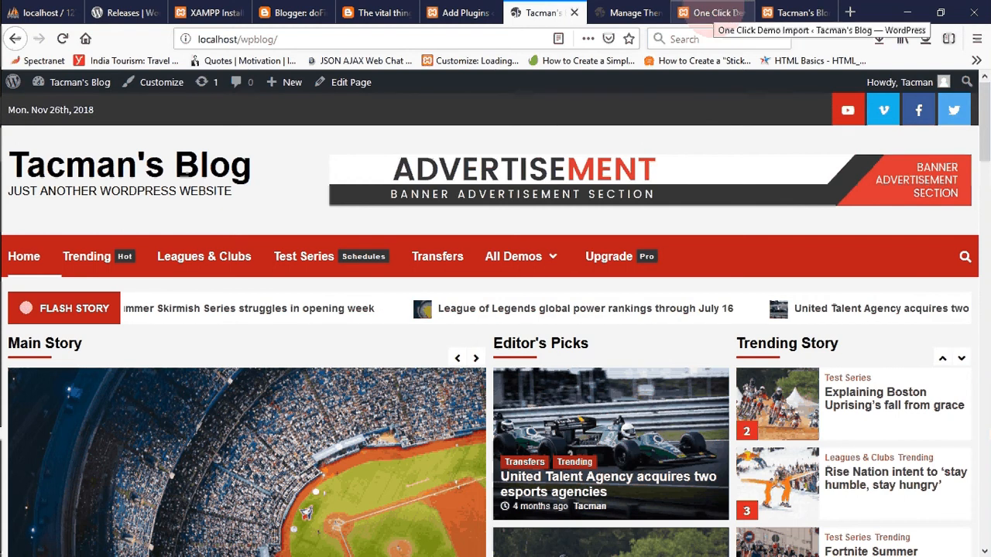
left_click(713, 12)
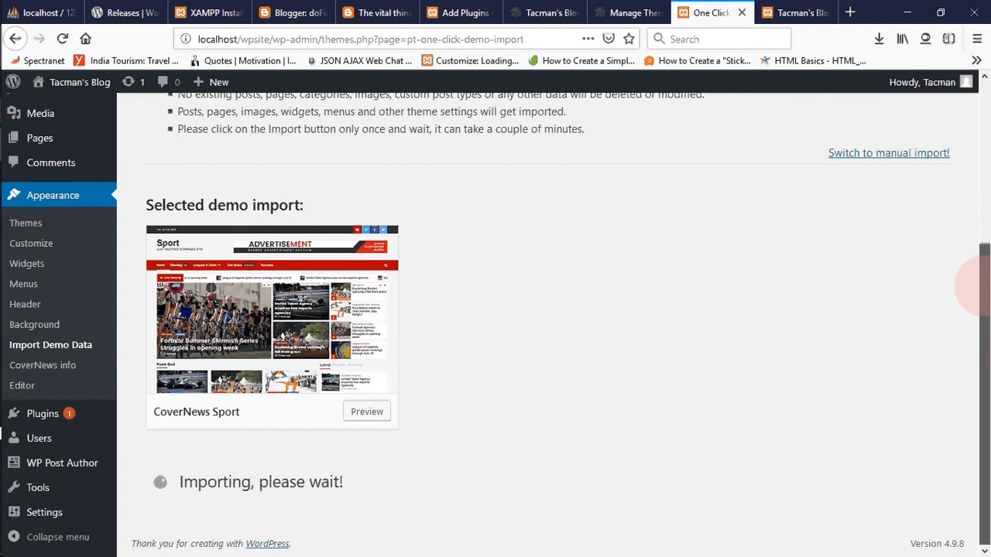
- Open the All Posts list of wpsite in a new browser tab and switch to it
left_click_drag(981, 285, 980, 163)
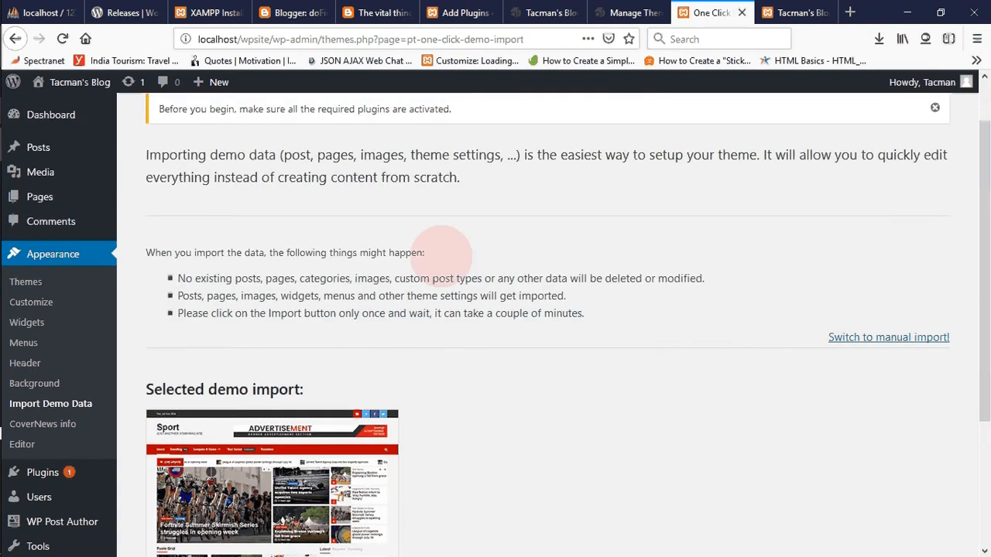
mouse_move(30, 148)
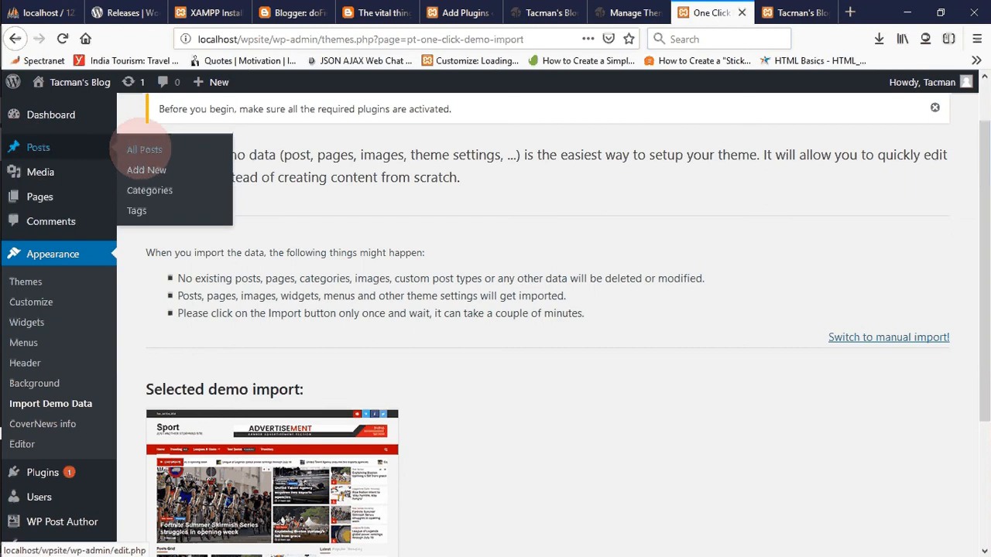
right_click(144, 150)
left_click(178, 160)
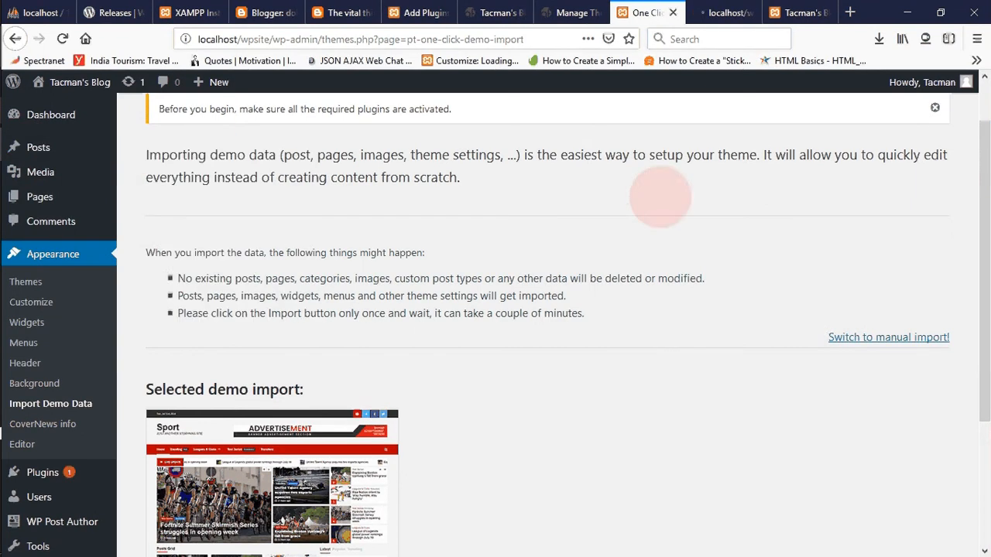
left_click_drag(973, 209, 977, 360)
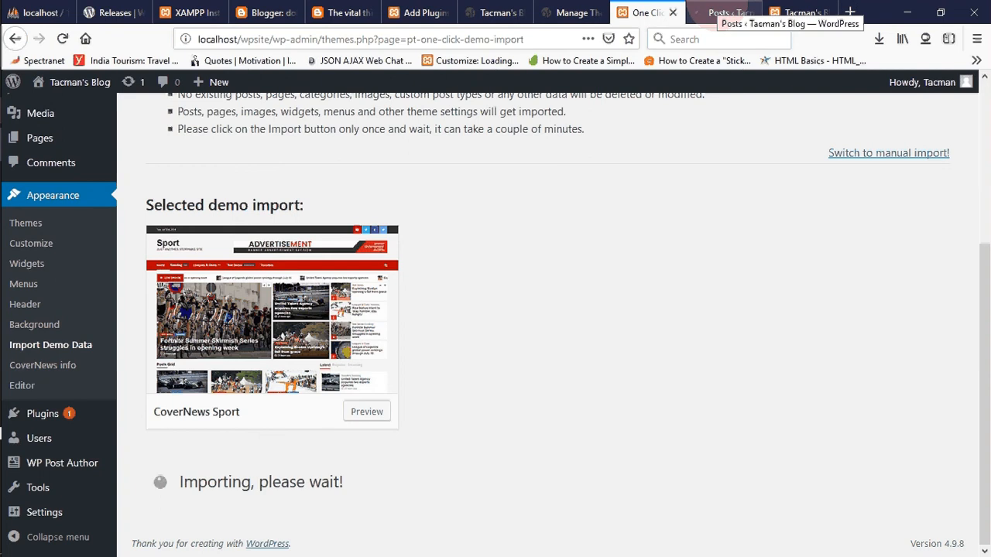
left_click(721, 13)
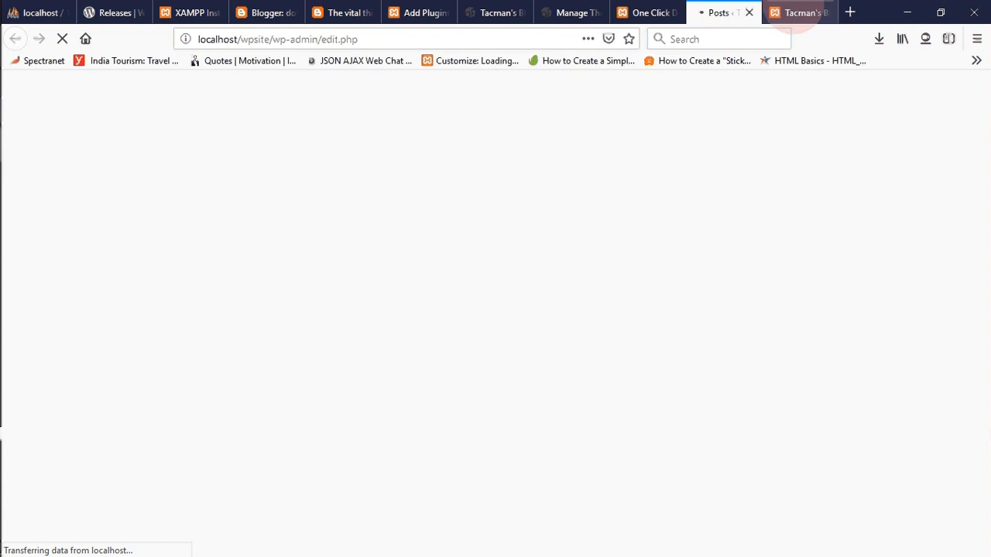
- View the wpsite front page, and close the wpblog Add Plugins and front page tabs
left_click(797, 12)
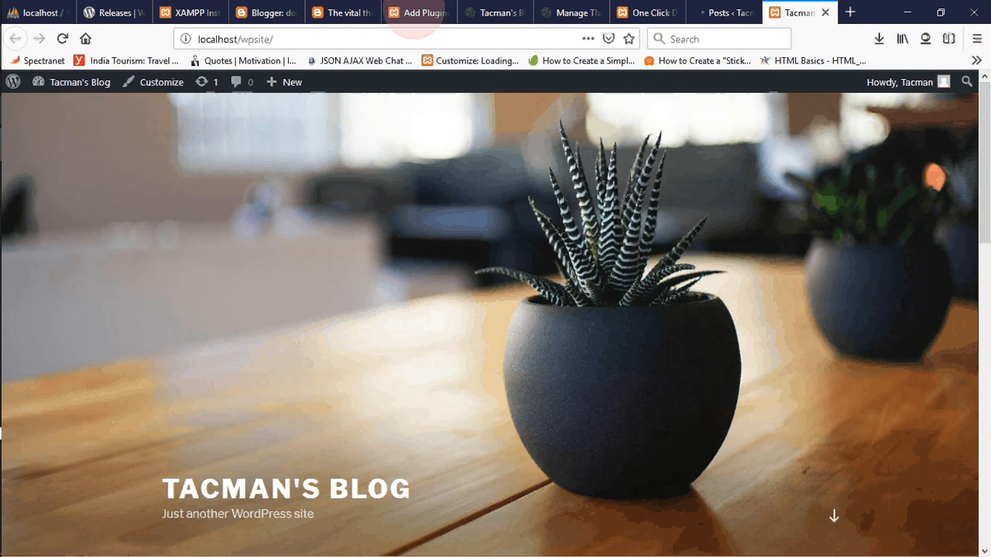
left_click(414, 14)
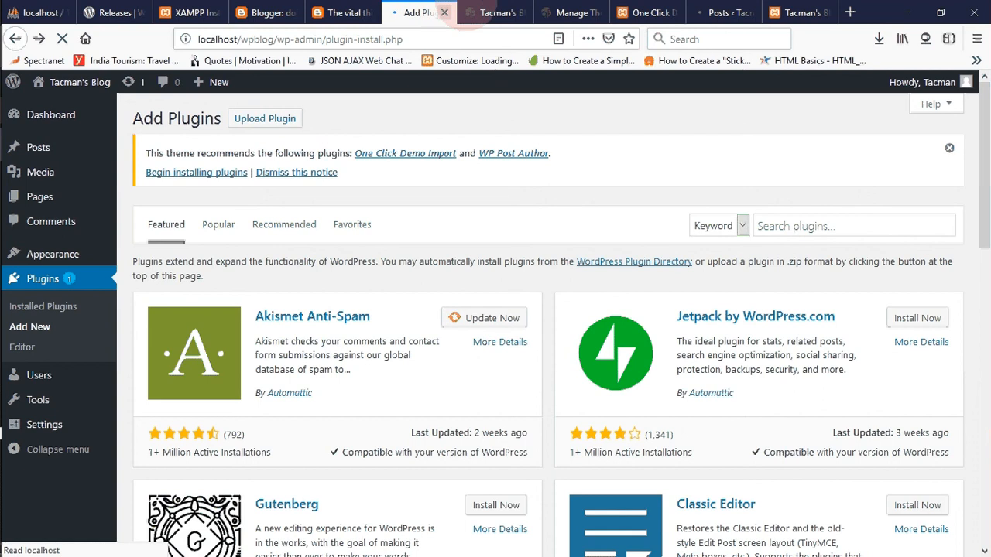
left_click(444, 12)
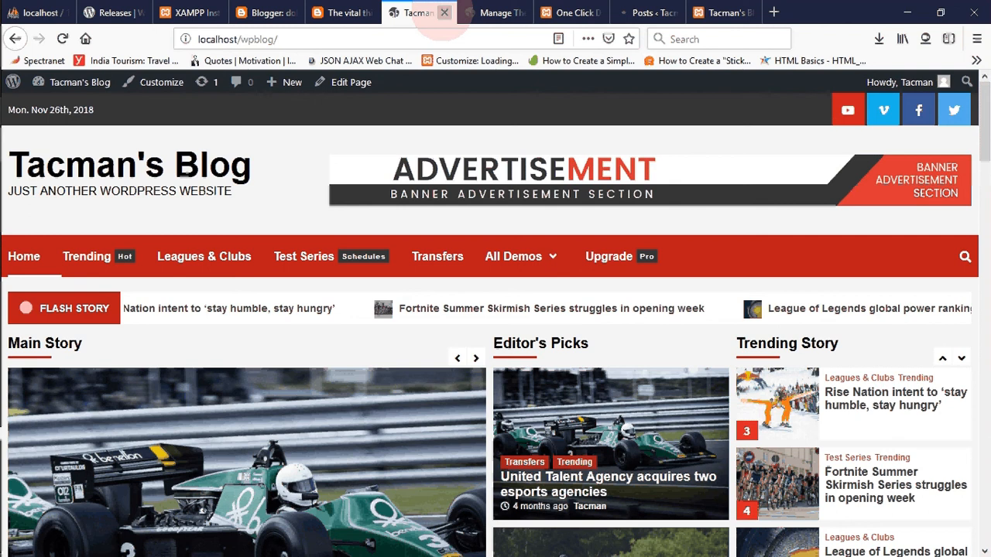
left_click(443, 13)
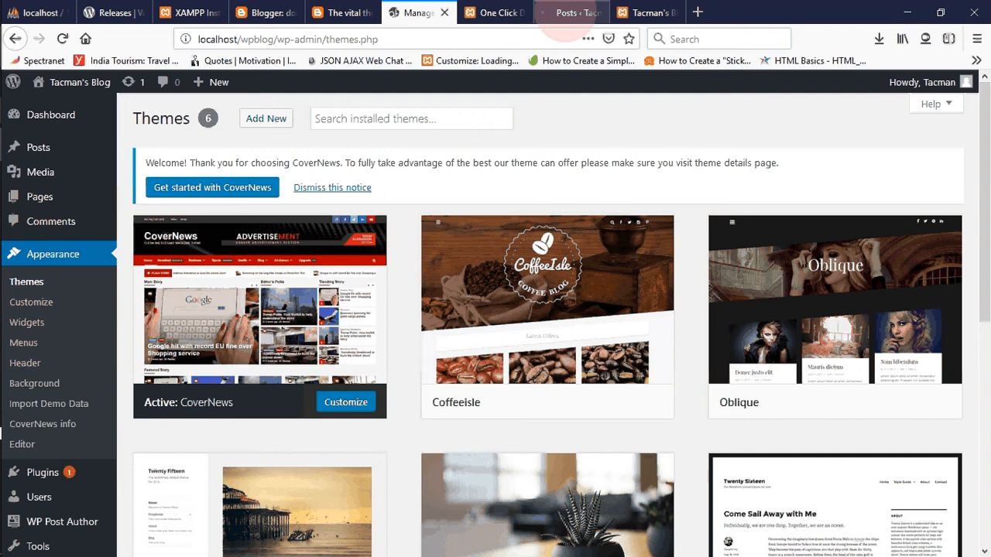
- Check the wpsite Posts page and the status of the CoverNews Sport demo import
left_click(569, 13)
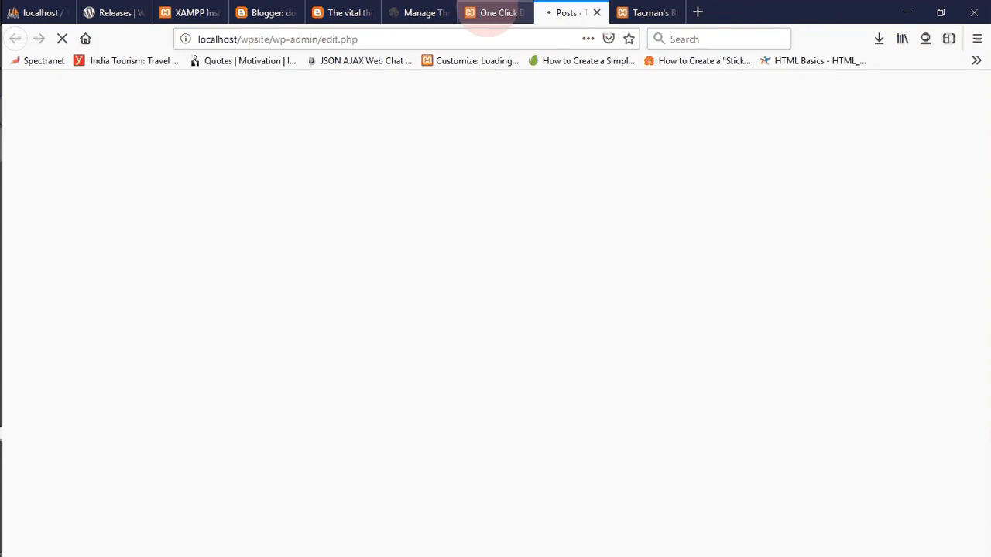
left_click(486, 16)
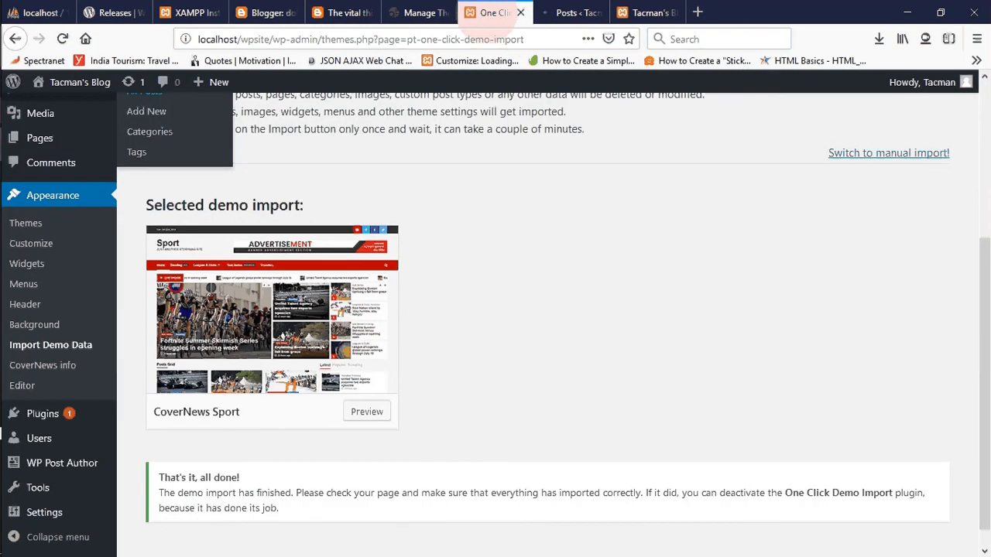
left_click(503, 233)
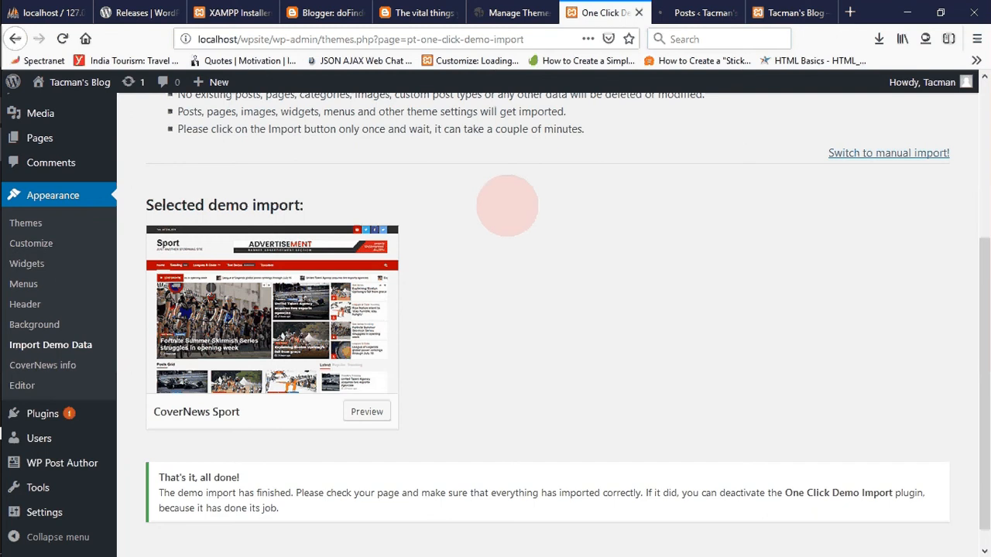
- Close the separate wpsite Posts tab and open the Posts list in the One Click Demo Import tab
left_click(705, 14)
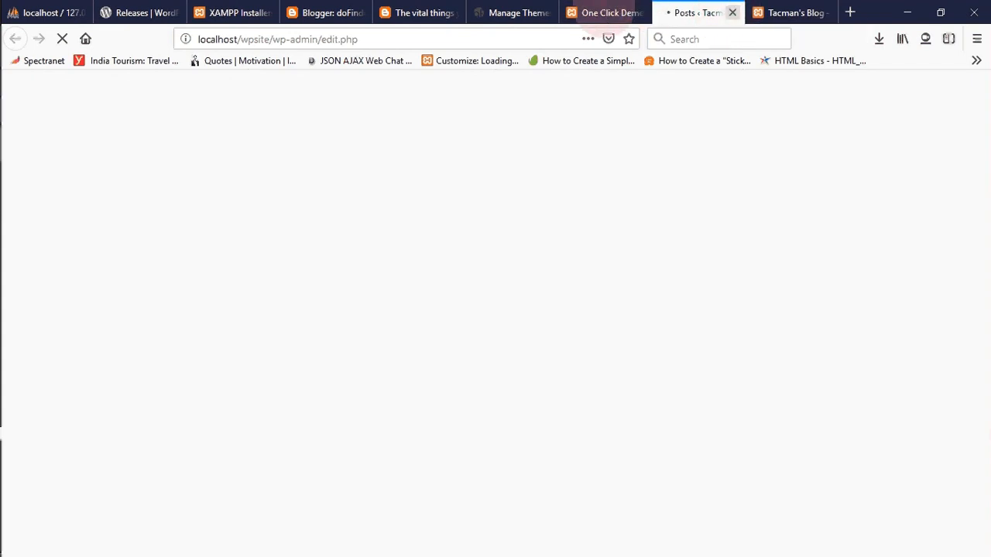
key("ctrl+w")
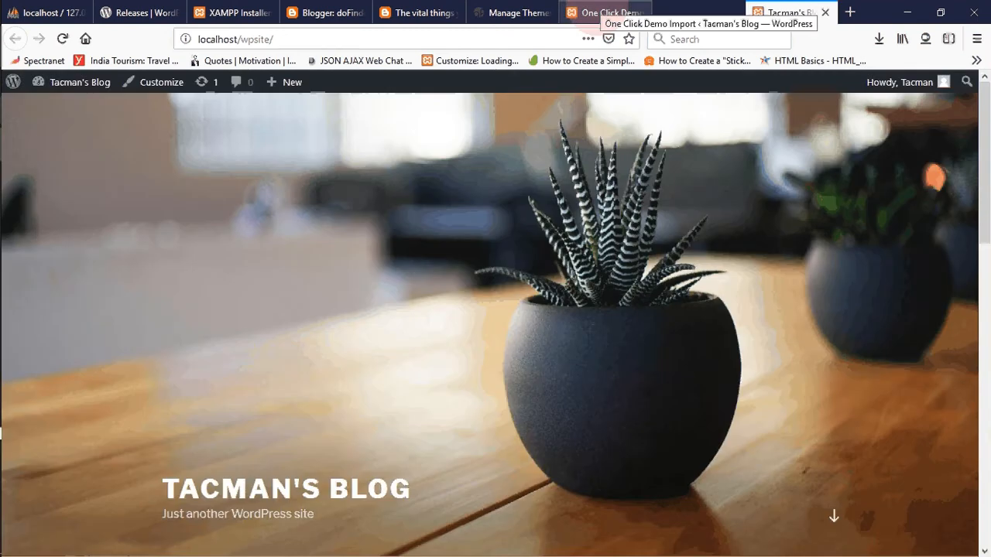
left_click(600, 13)
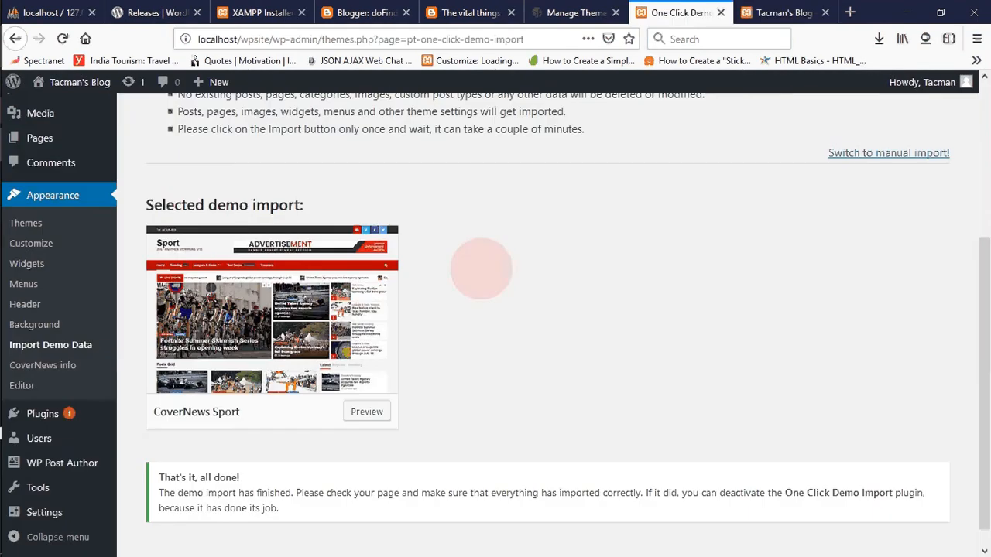
mouse_move(72, 138)
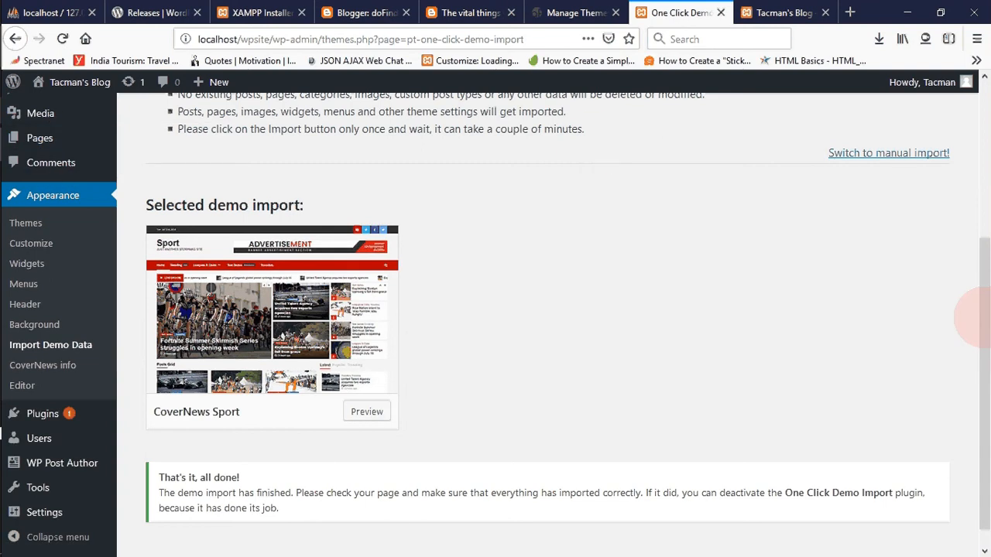
left_click_drag(977, 315, 976, 164)
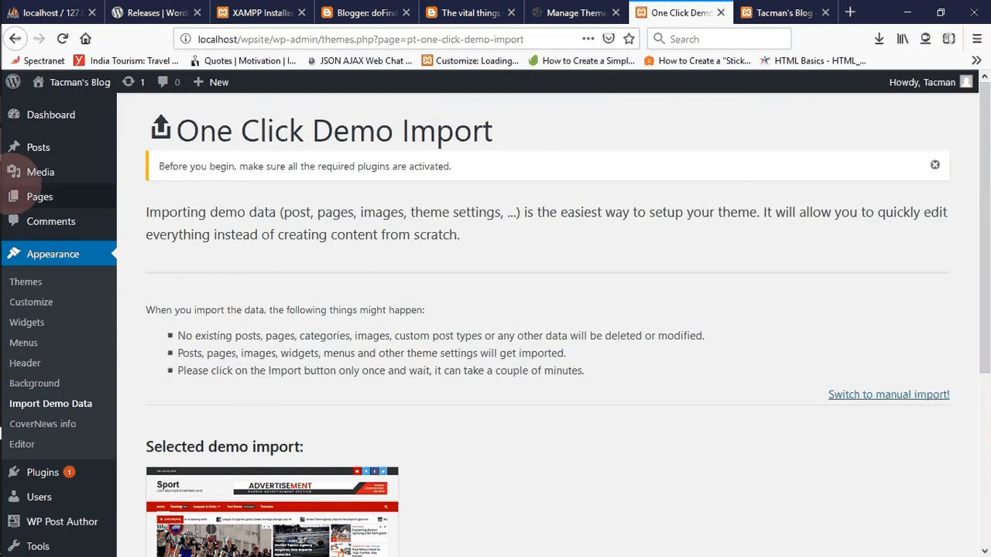
left_click(48, 146)
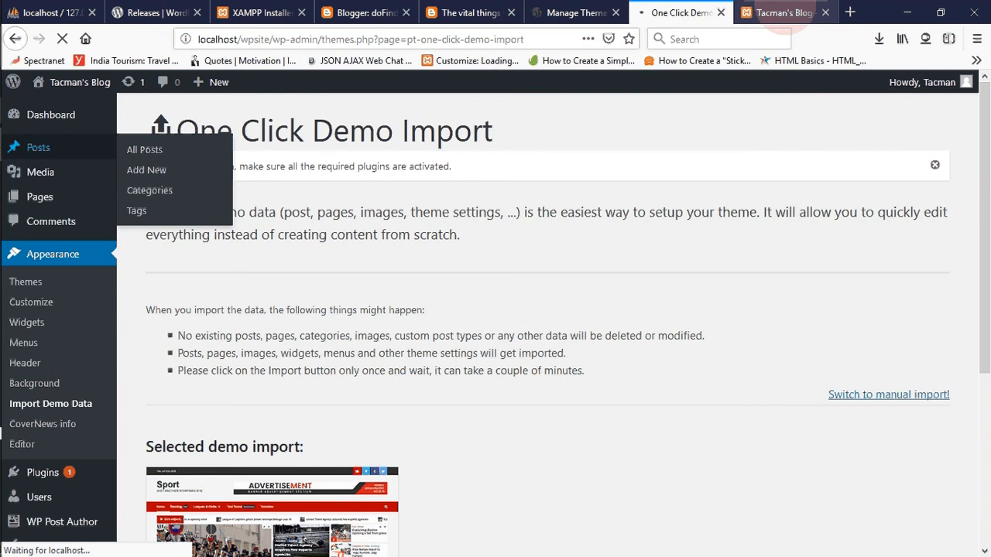
- Reload the wpsite front page to view the imported demo content, and return to the Posts list
left_click(783, 12)
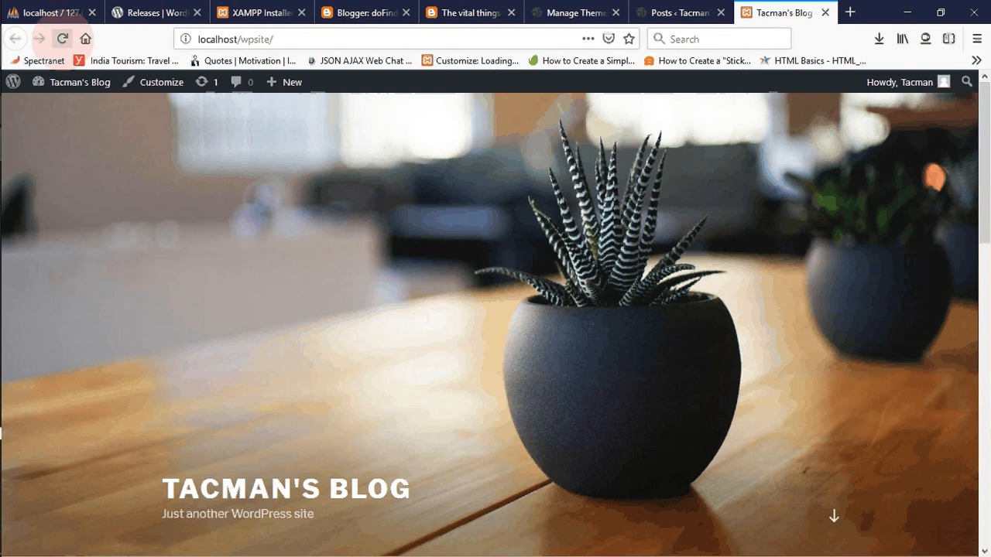
left_click(62, 39)
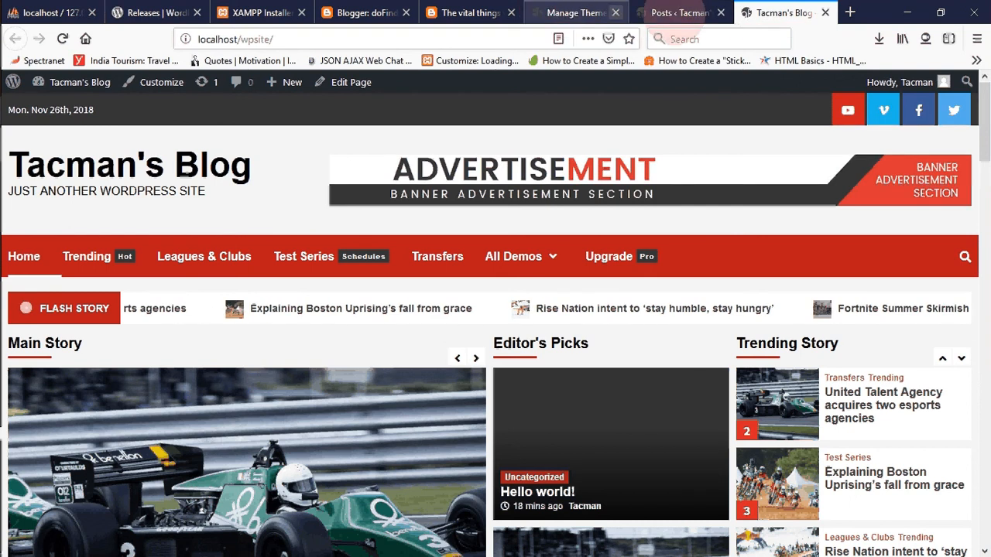
left_click(684, 13)
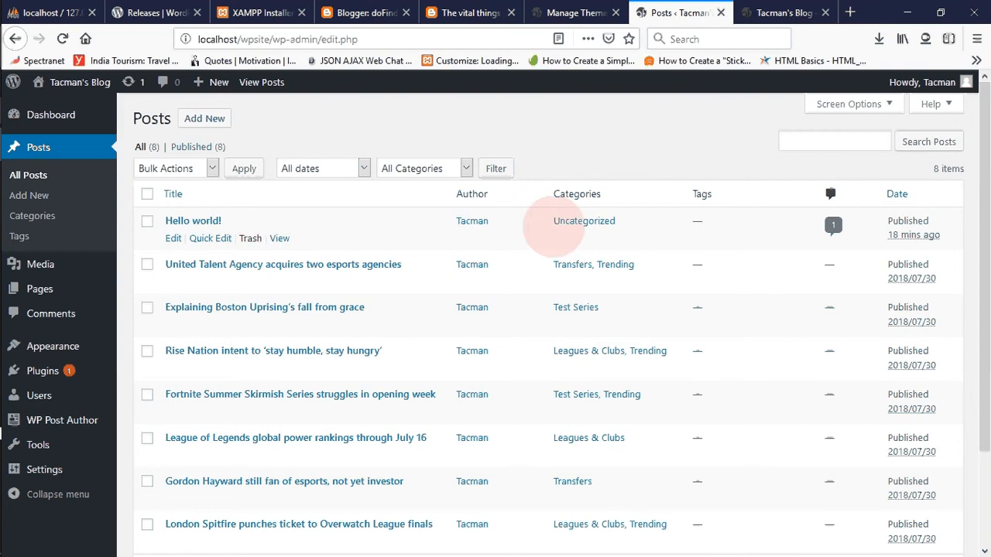
- Move the "Hello world!" post to the Trash and look through the remaining posts
left_click(250, 237)
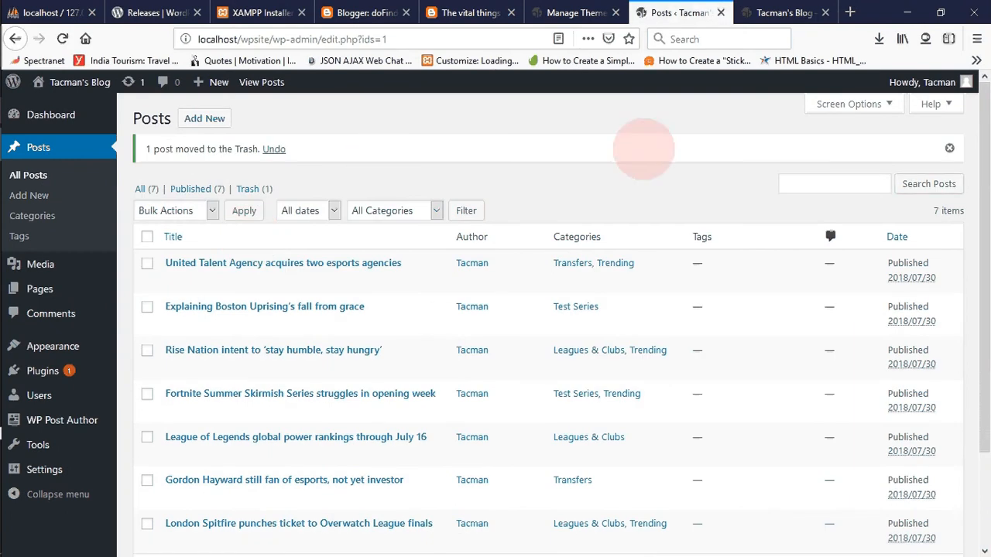
scroll(981, 224, "down", 2)
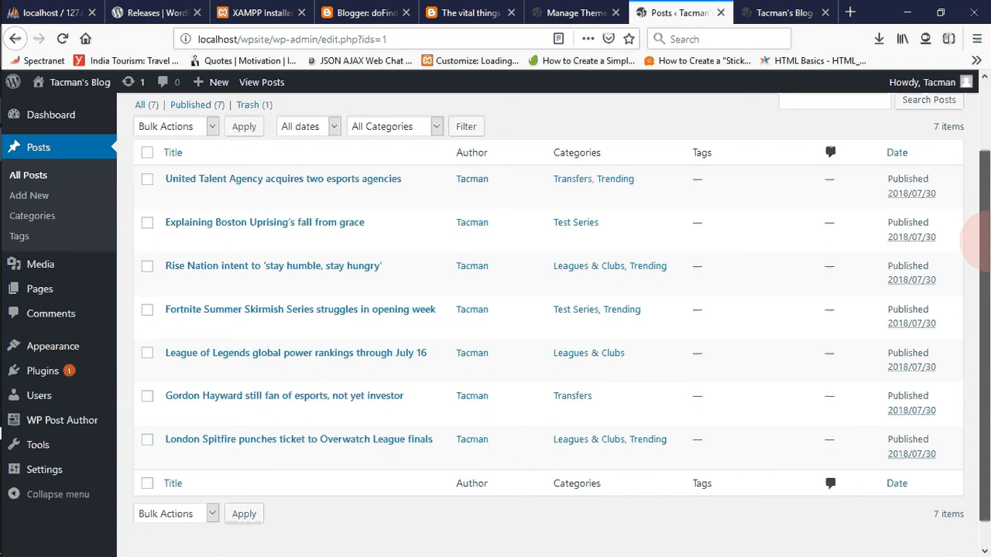
scroll(980, 240, "up", 2)
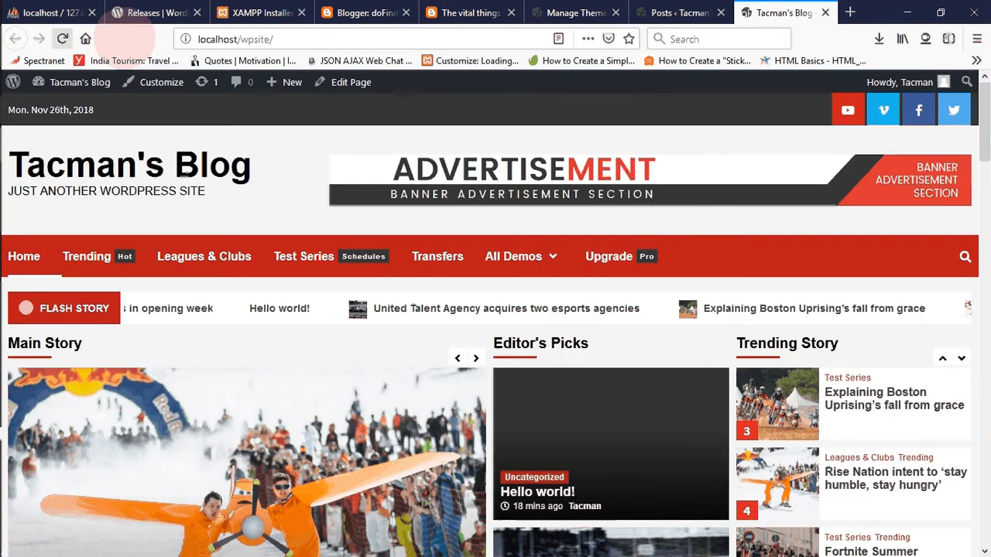
- Reload the wpsite front page and review its Main Story, Editor's Picks and Trending Story sections
key("F5")
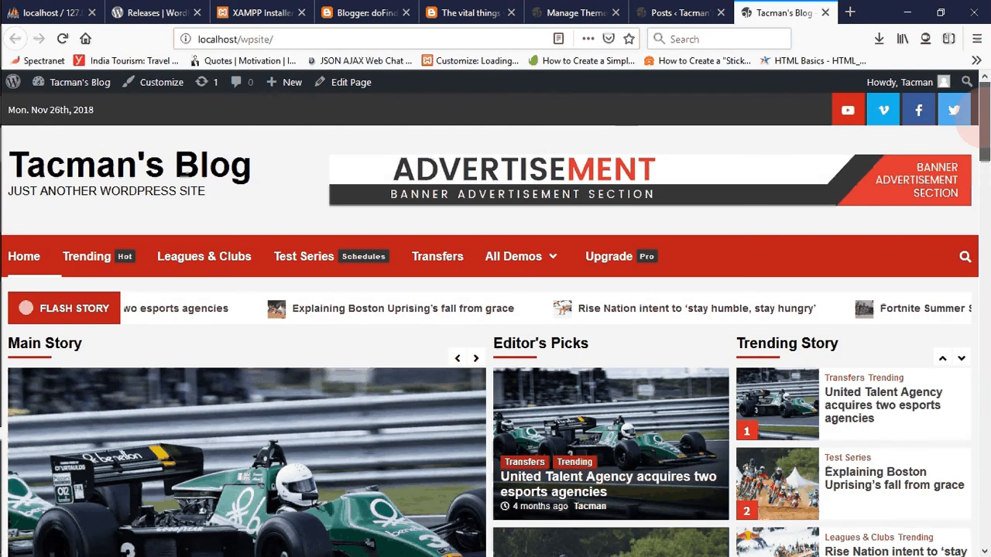
scroll(973, 128, "down", 3)
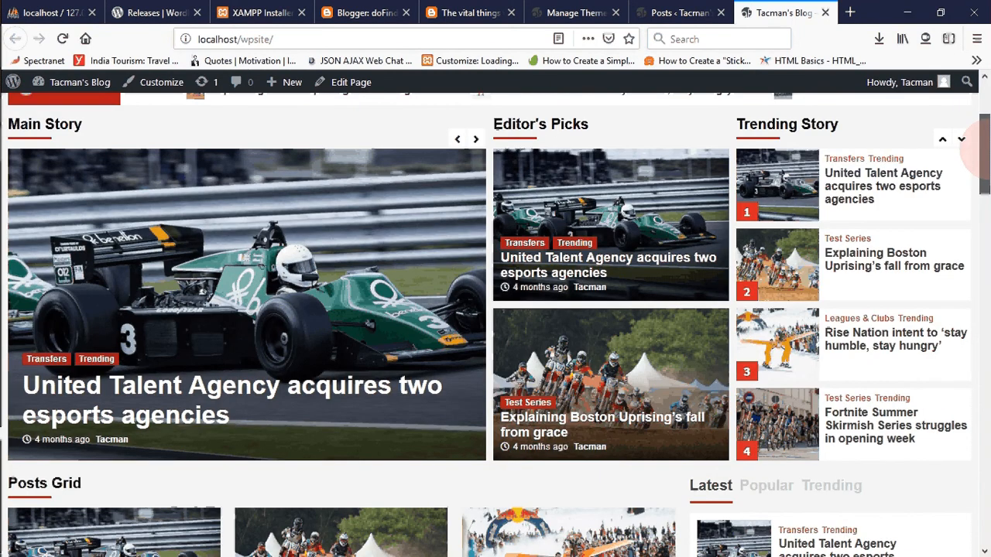
scroll(975, 151, "up", 1)
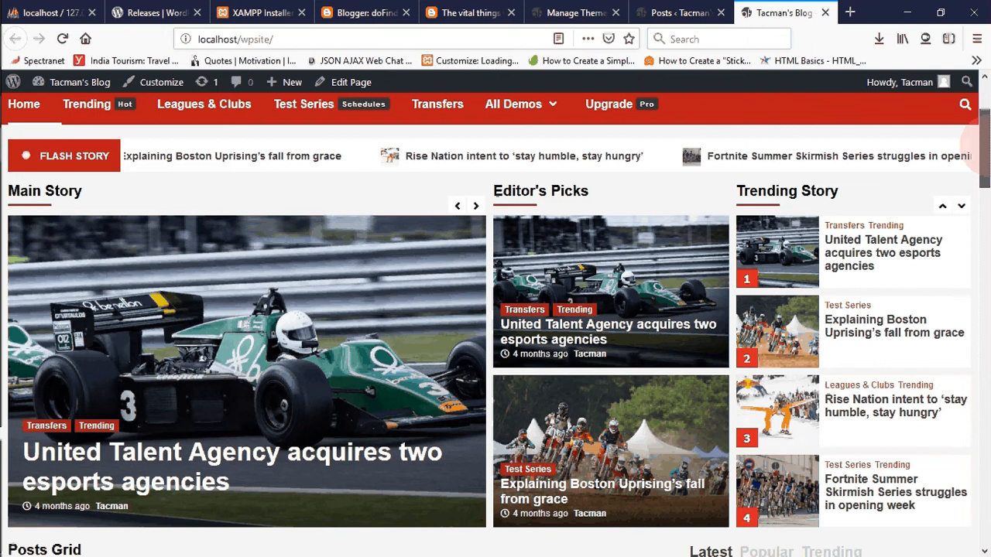
scroll(972, 140, "down", 1)
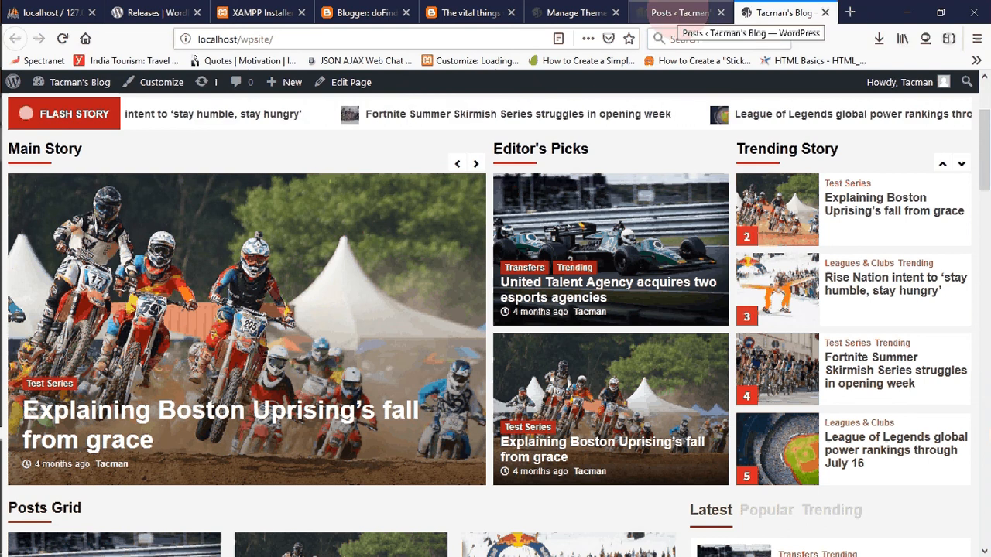
- Open the Add New Post page of wpsite from the Posts list, including in a new browser tab
left_click(670, 12)
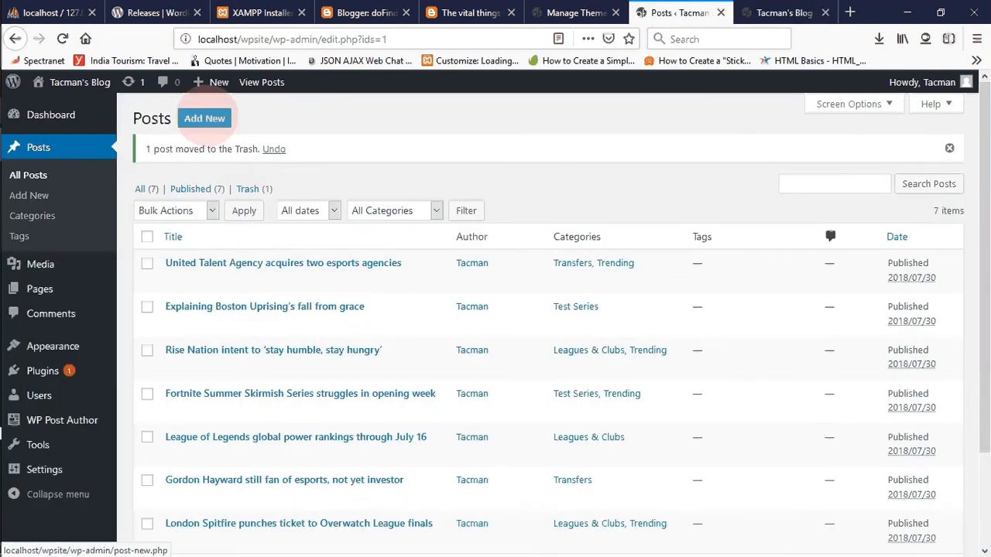
right_click(207, 117)
left_click(232, 127)
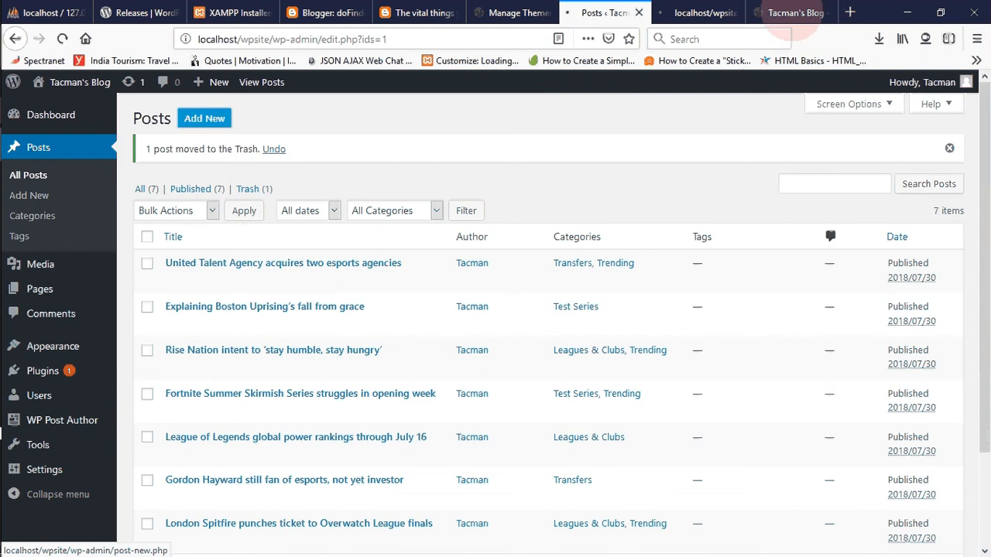
- Revisit the wpsite front page and search Google for "news" in a new browser tab
left_click(797, 13)
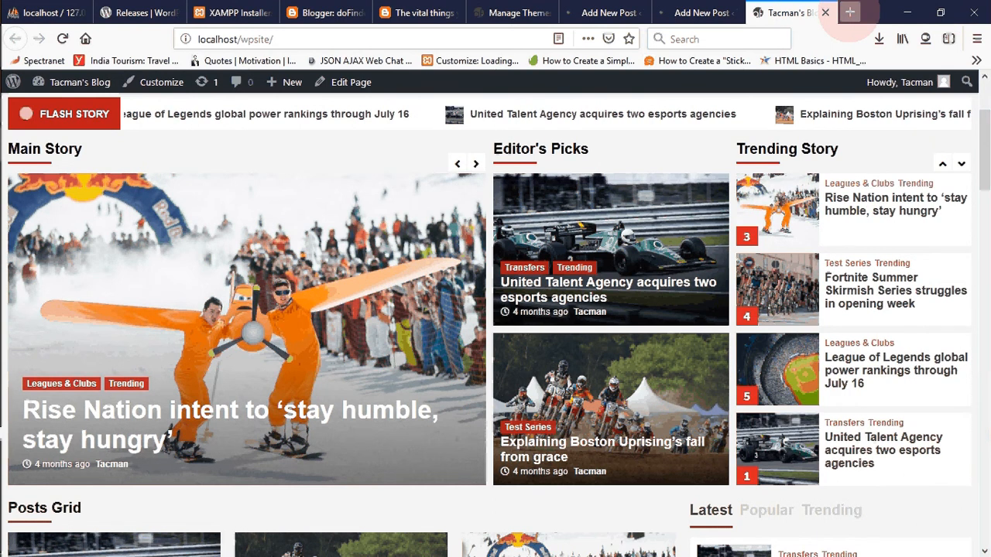
left_click(849, 12)
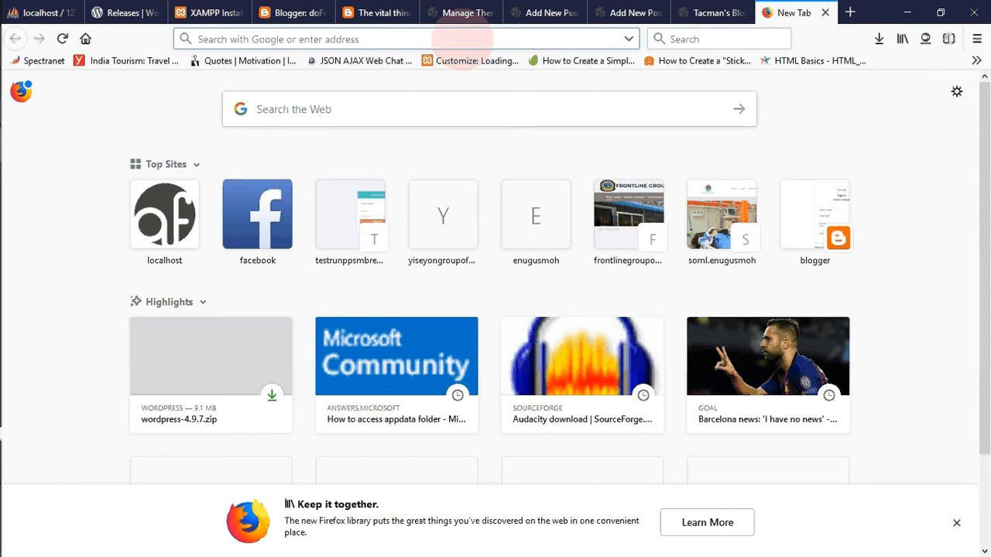
type("news")
key("Return")
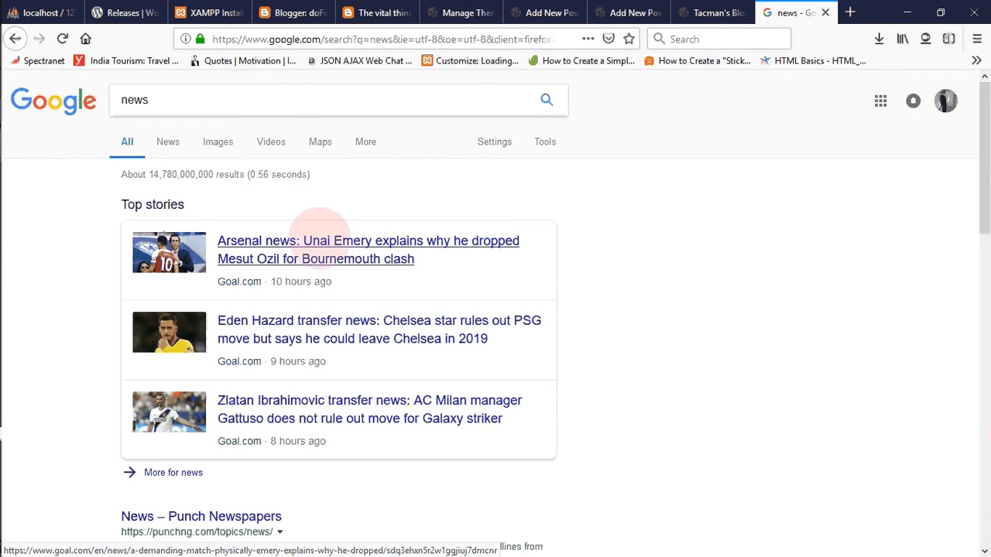
- Open the Arsenal, Eden Hazard and Zlatan Ibrahimovic articles from Top stories in separate new browser tabs
right_click(319, 235)
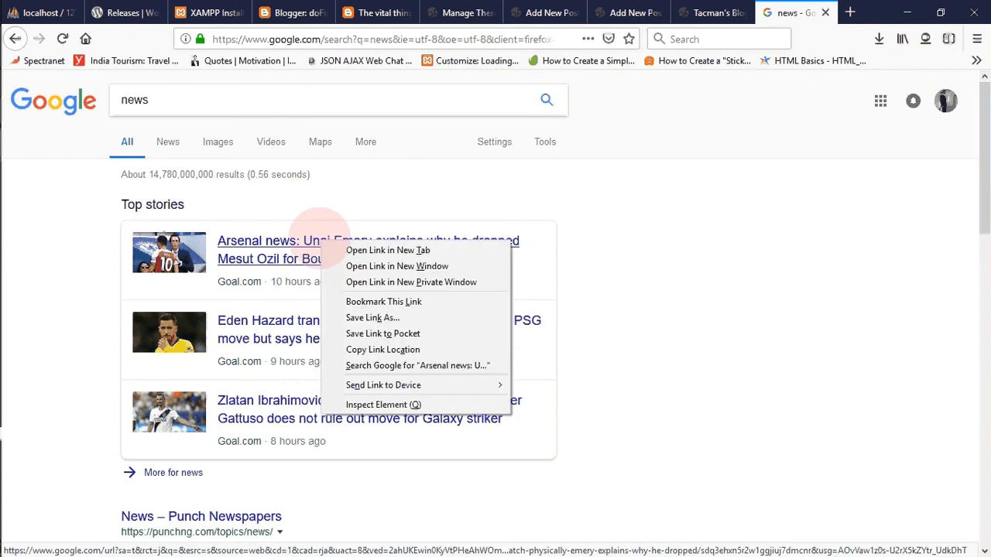
left_click(340, 249)
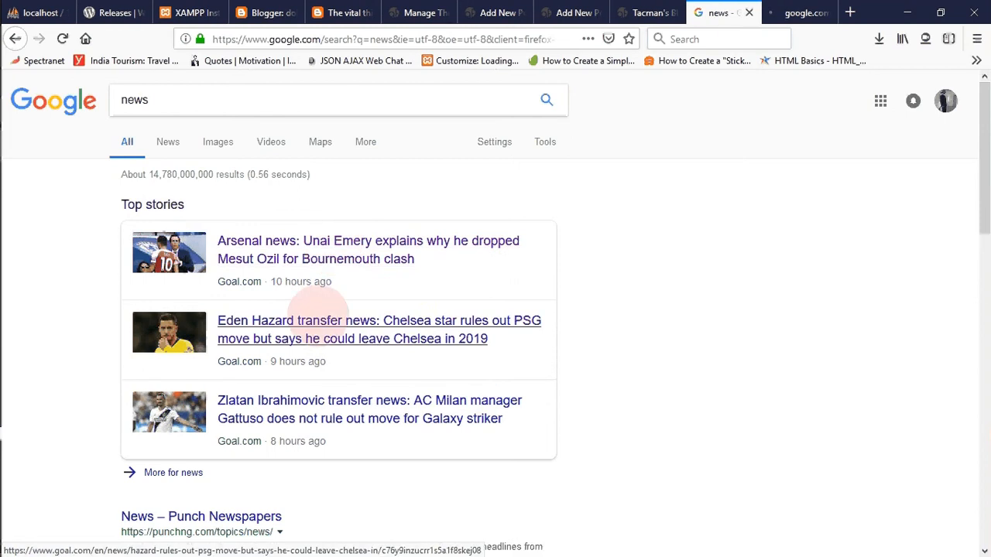
right_click(317, 324)
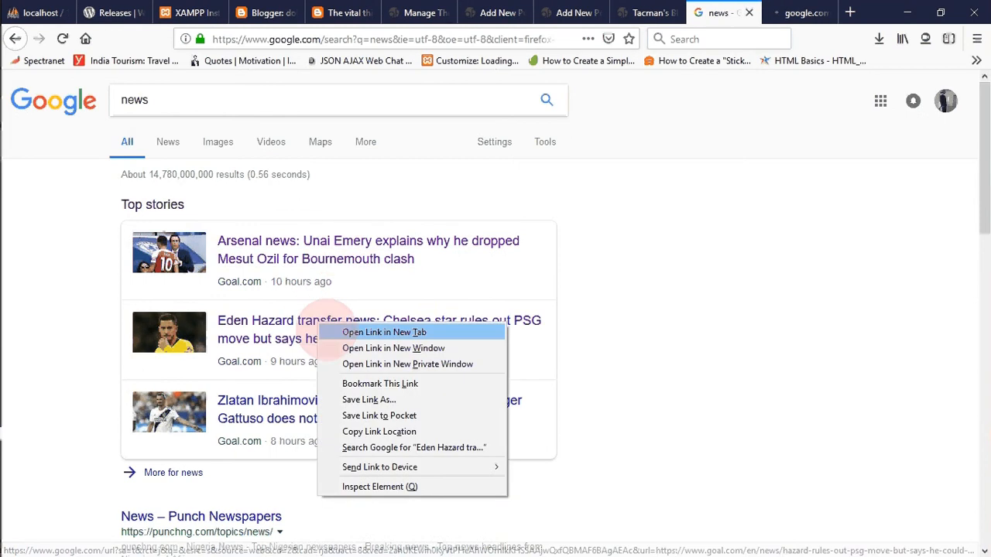
left_click(364, 332)
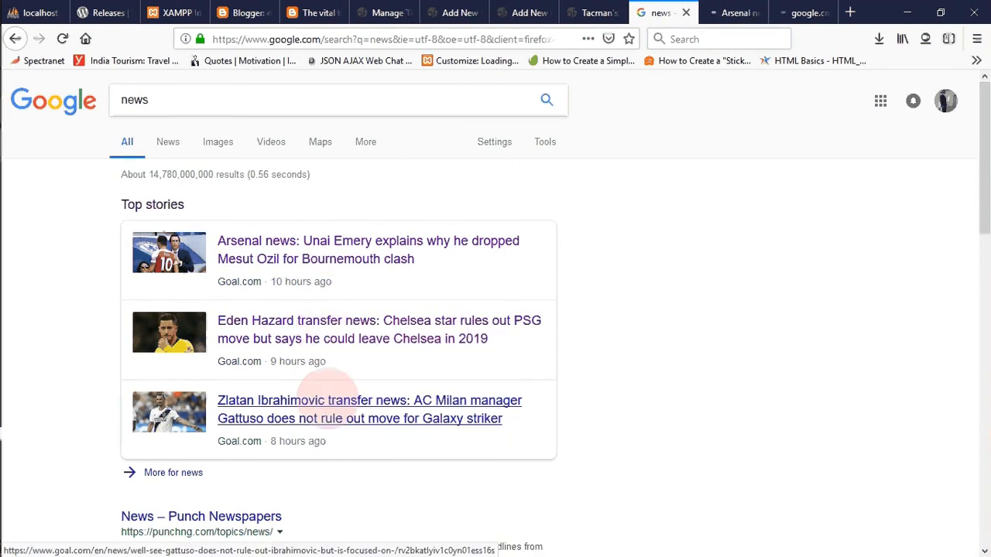
right_click(328, 398)
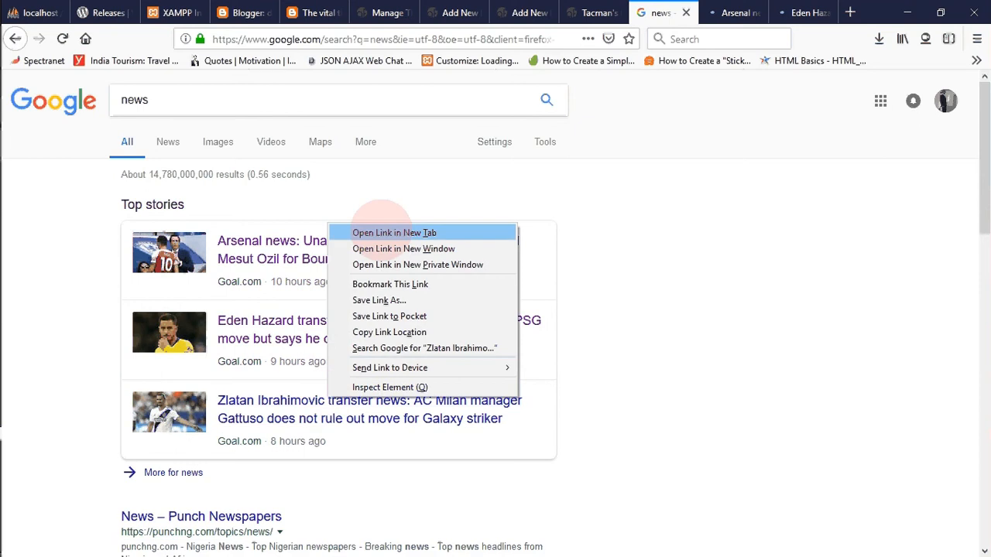
left_click(380, 231)
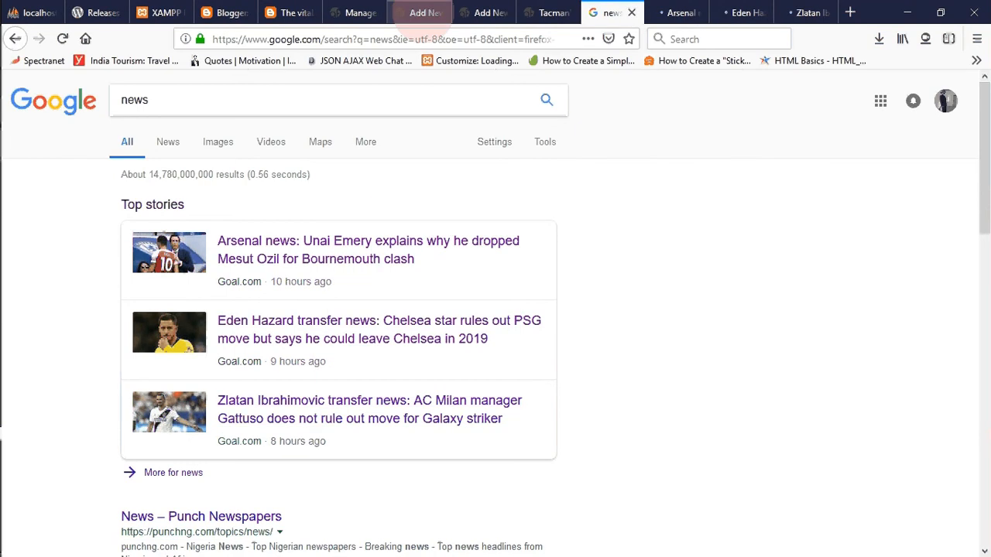
- Open one more Add New Post page of wpsite in a new browser tab
left_click(422, 13)
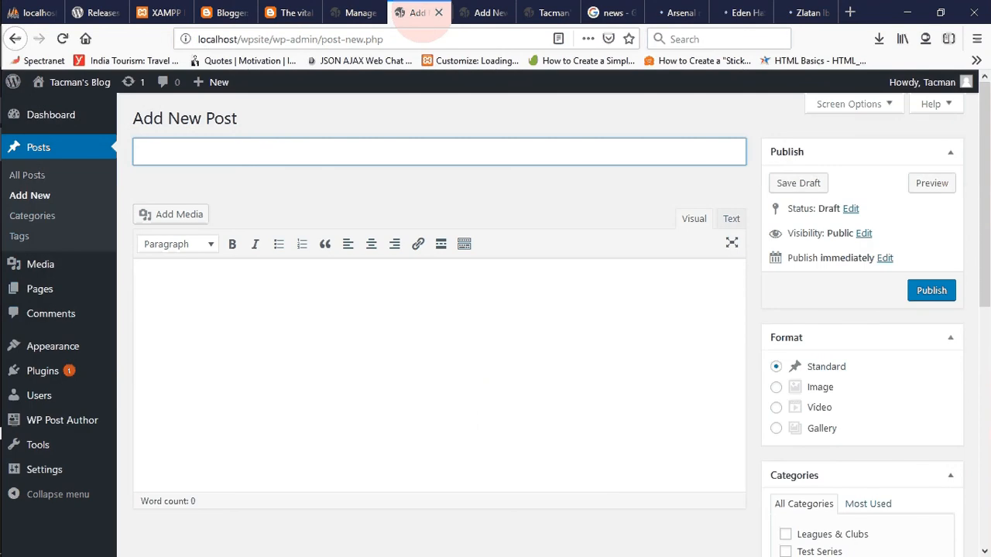
right_click(31, 195)
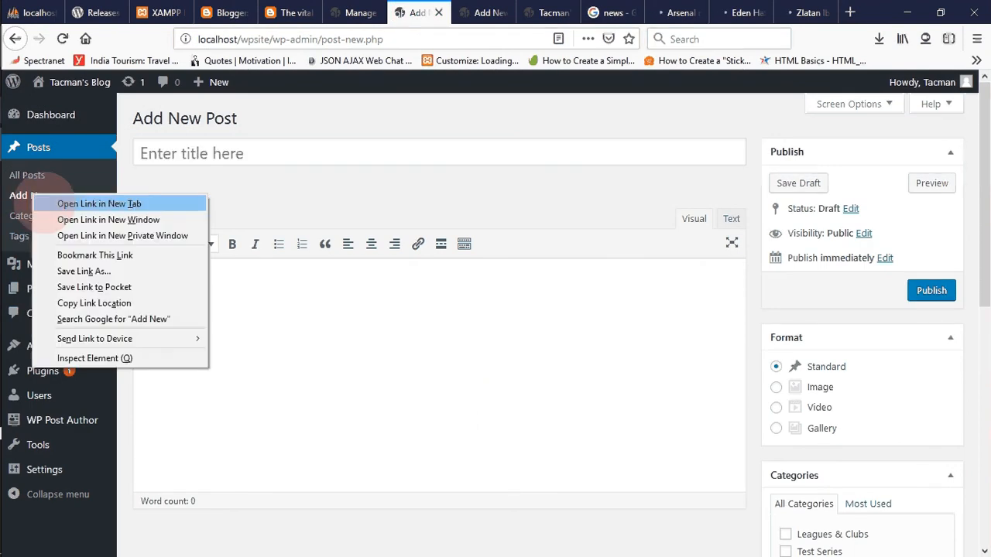
left_click(486, 62)
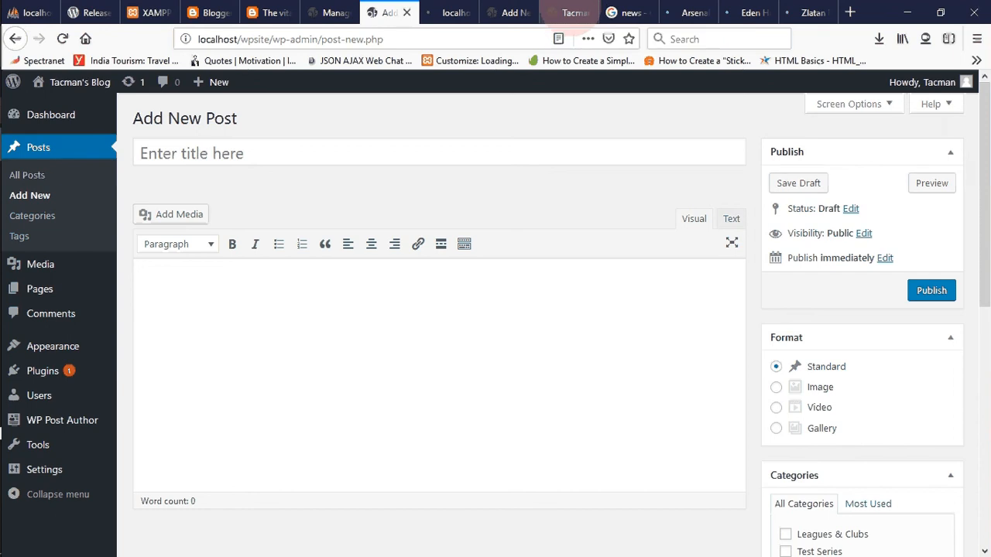
- Close the browser tabs of the wpsite front page, the Blogger post preview, Blogger, the WordPress releases page and XAMPP
left_click(573, 12)
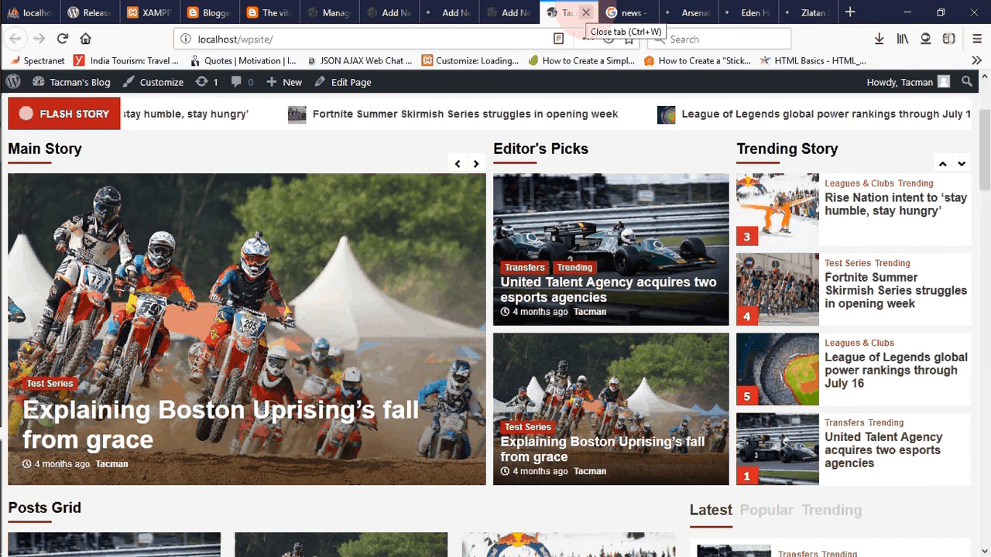
left_click(585, 13)
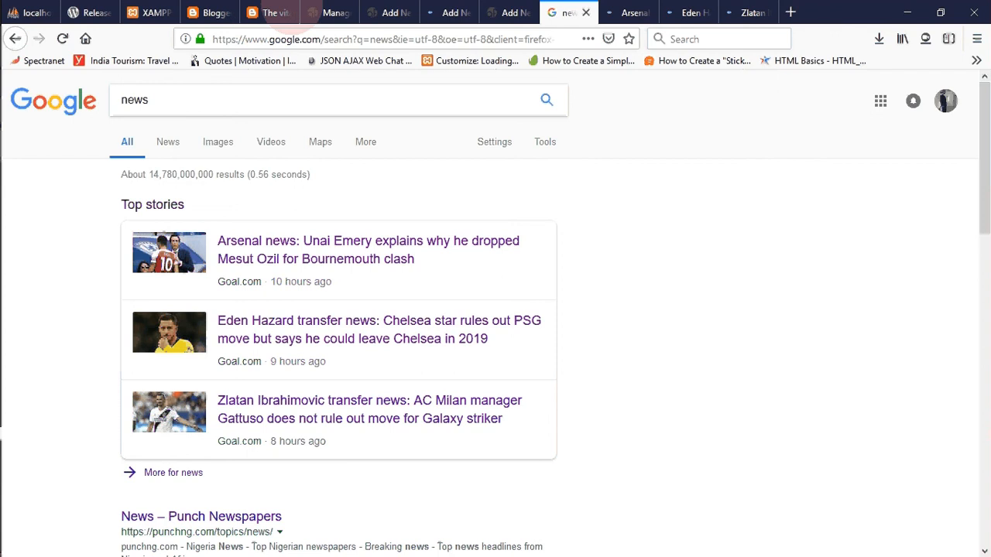
left_click(271, 13)
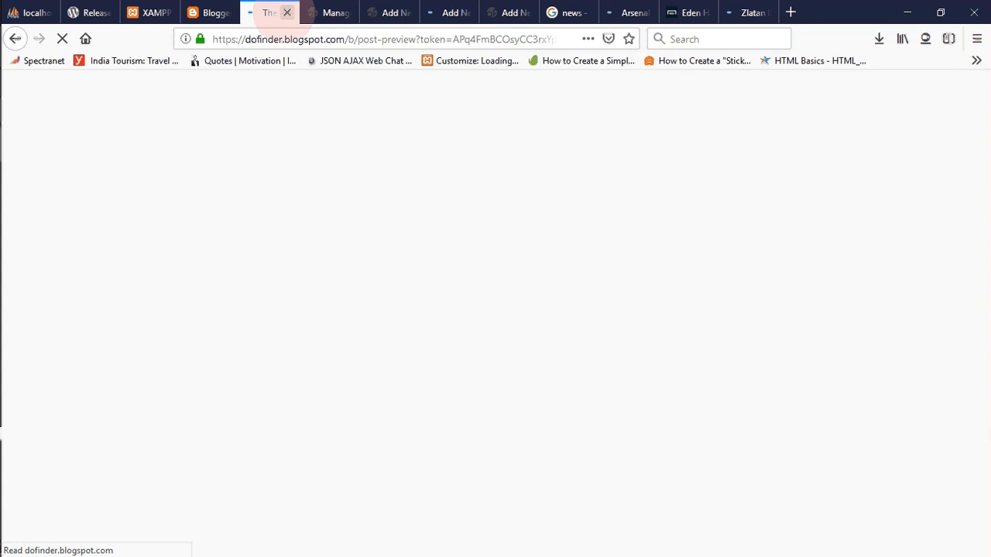
left_click(286, 13)
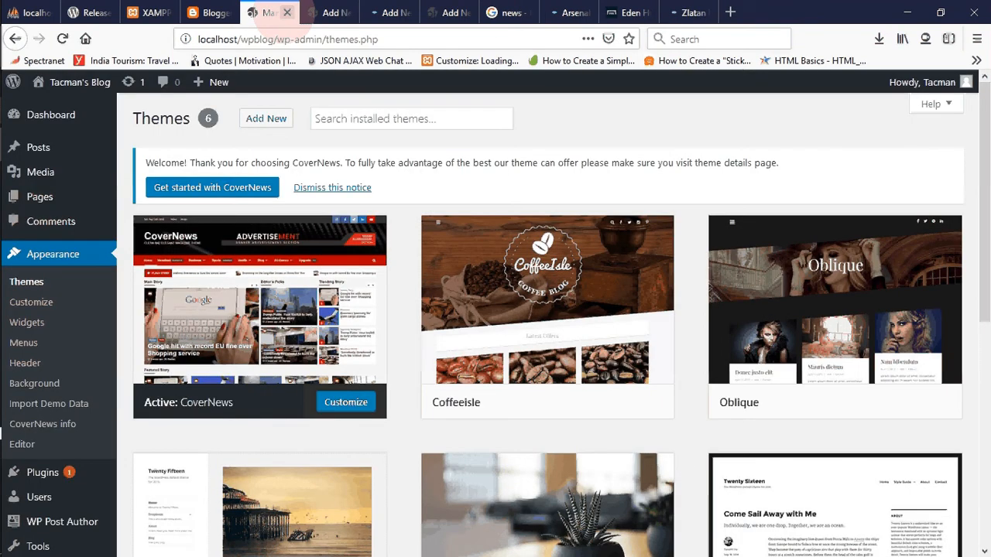
left_click(215, 13)
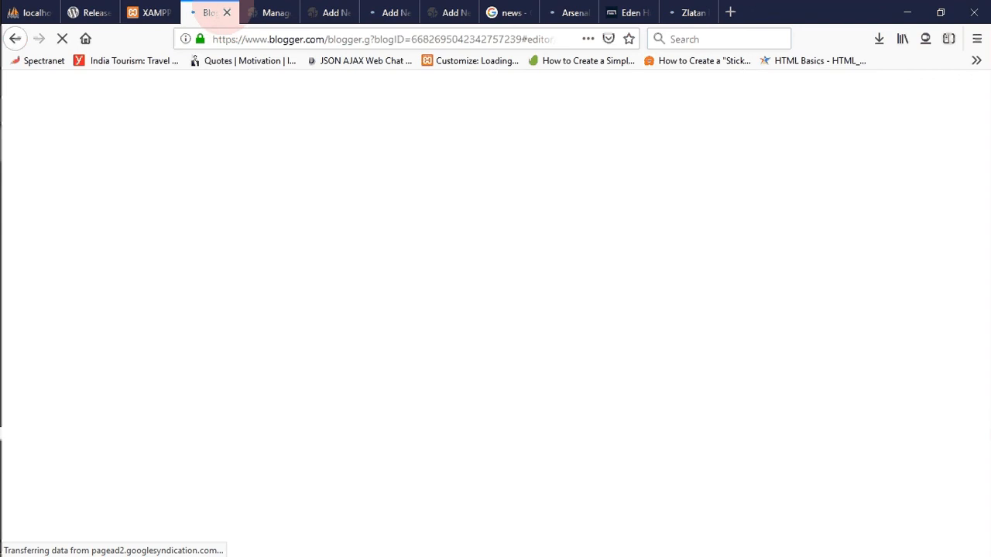
left_click(226, 12)
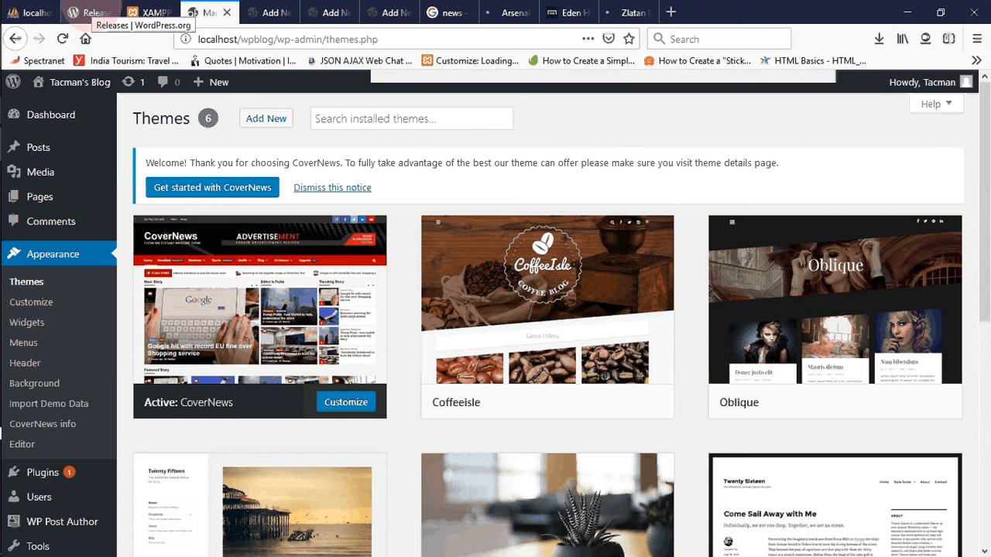
left_click(91, 13)
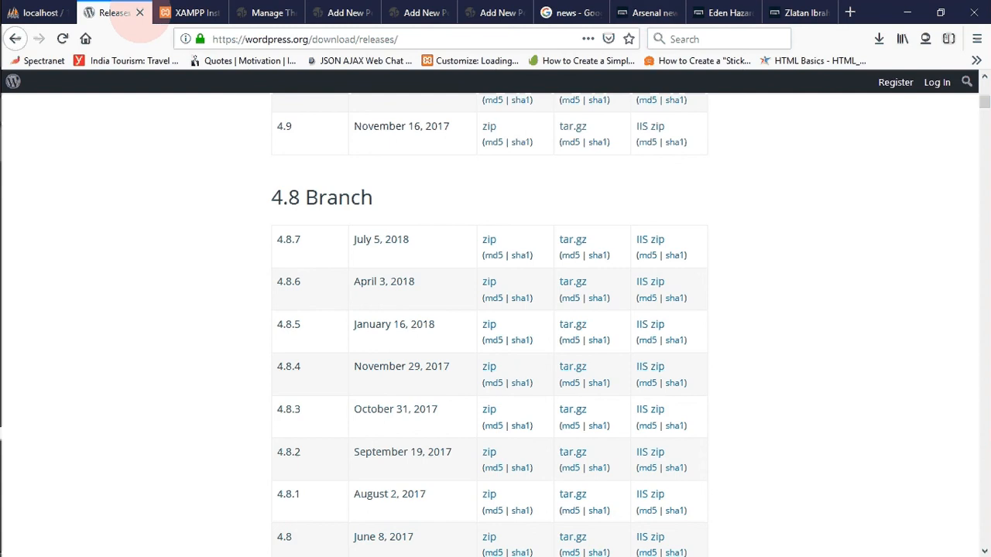
left_click(139, 12)
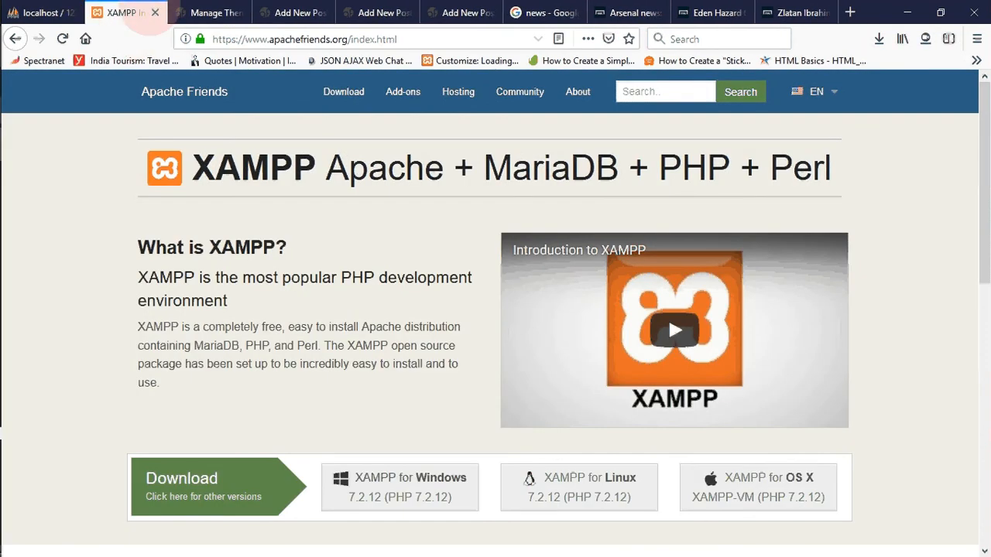
left_click(155, 12)
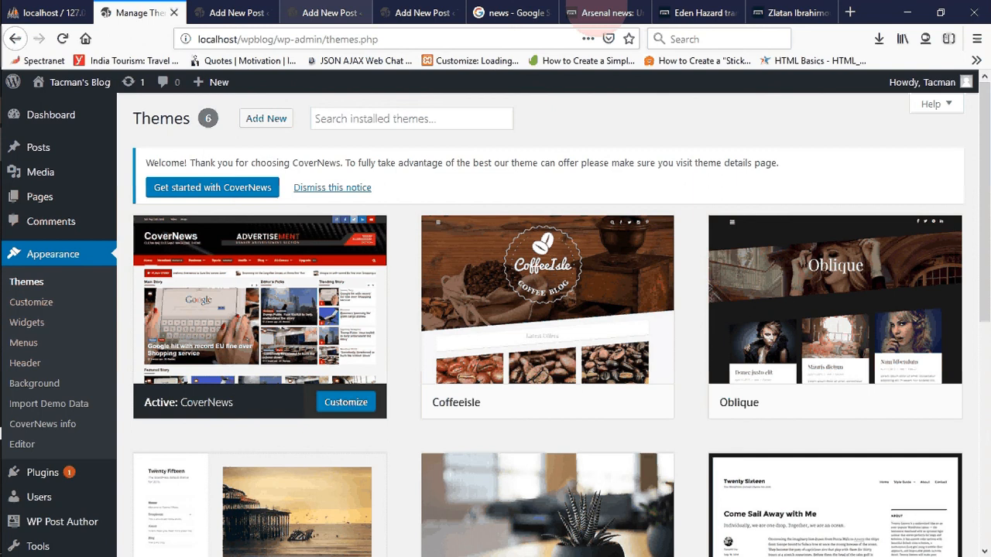
- Copy the Arsenal article's headline from Goal.com into the title of the first new post
left_click(588, 12)
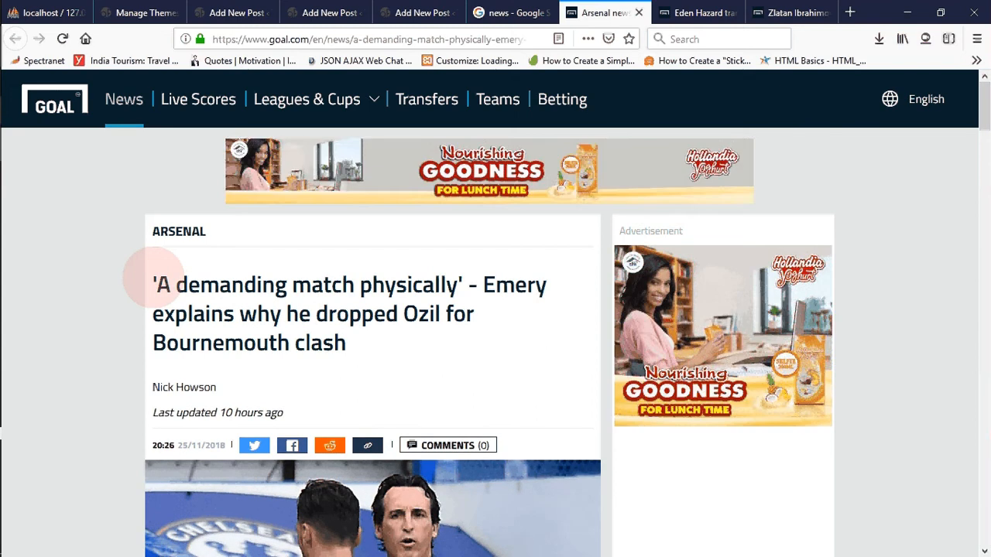
left_click_drag(154, 277, 371, 372)
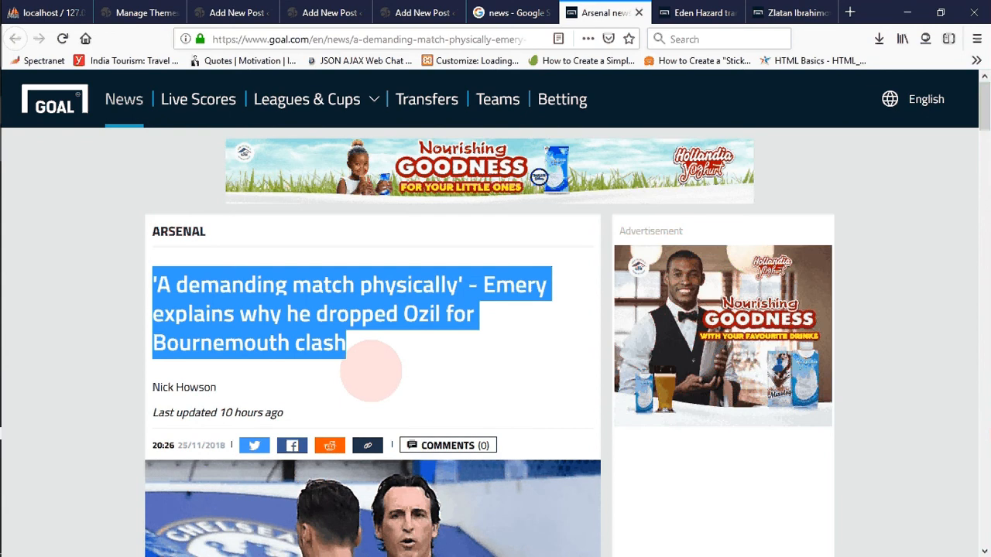
left_click_drag(982, 94, 980, 120)
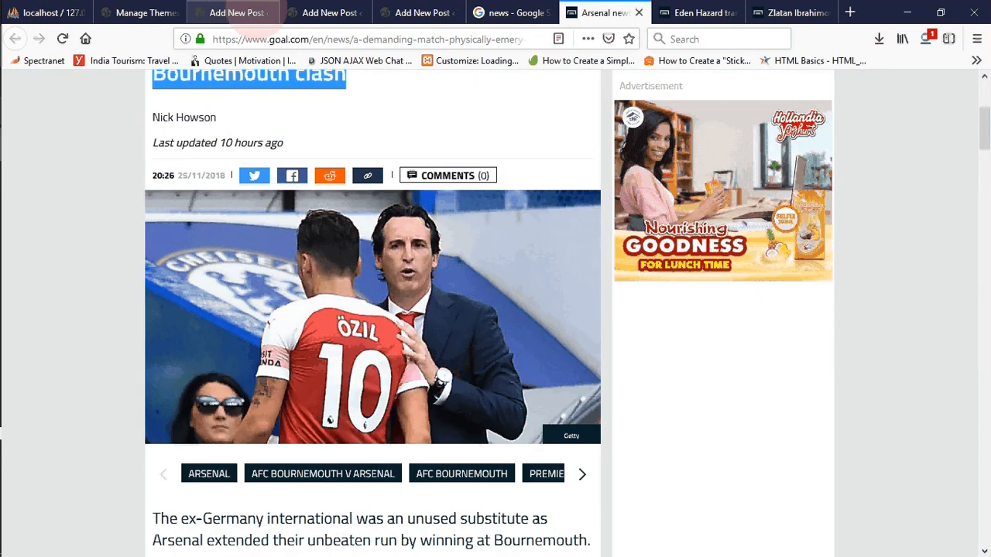
left_click(236, 12)
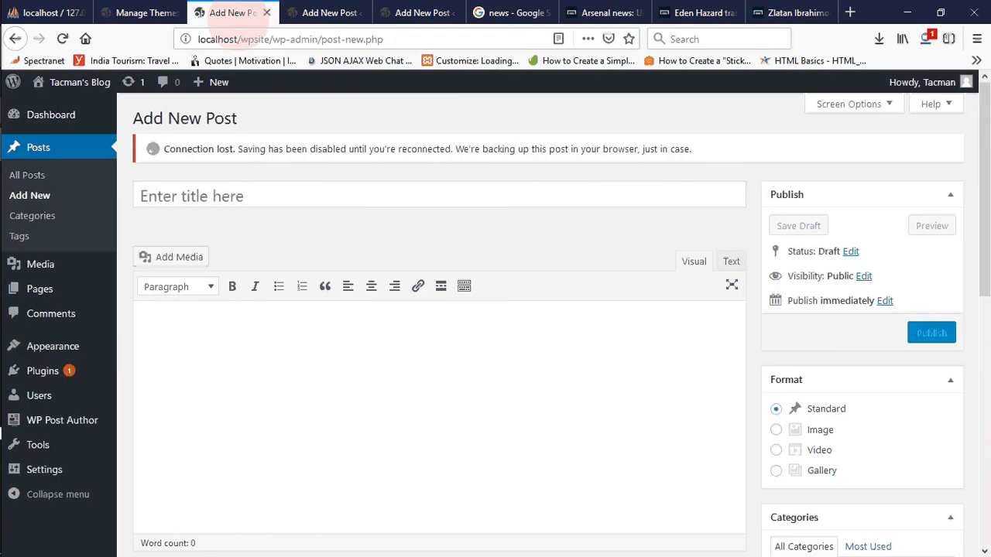
left_click(255, 197)
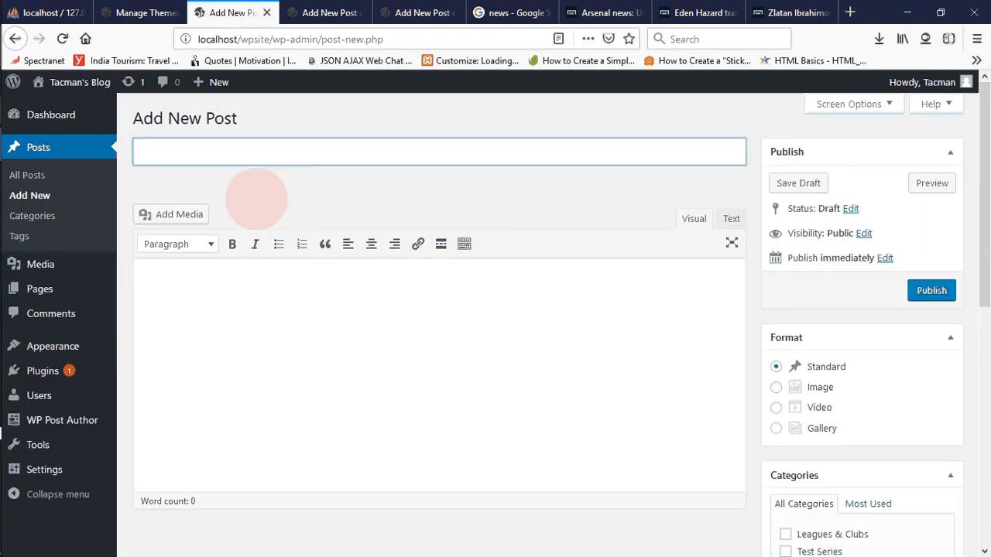
key("ctrl+v")
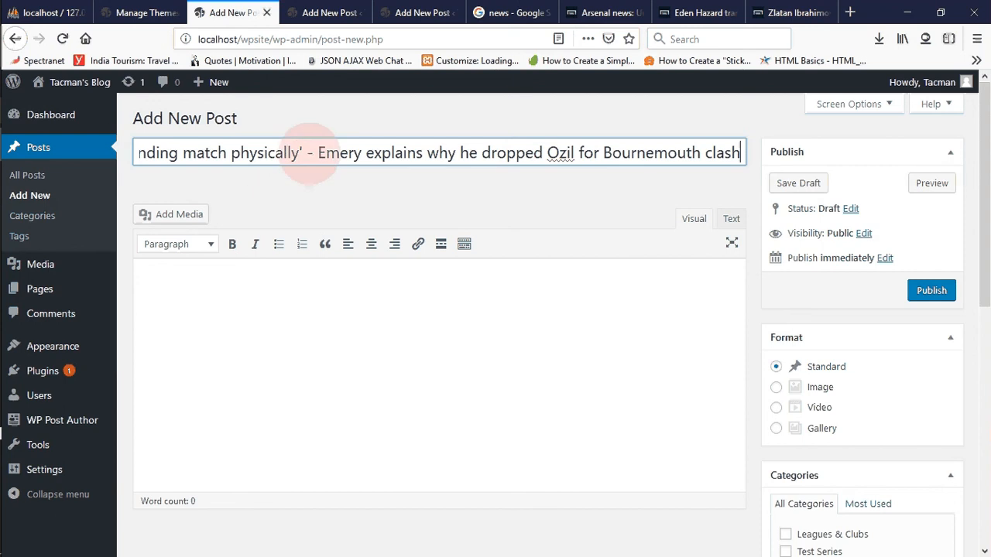
- Remove the quotation marks around "A demanding match physically" in the post title
left_click(303, 153)
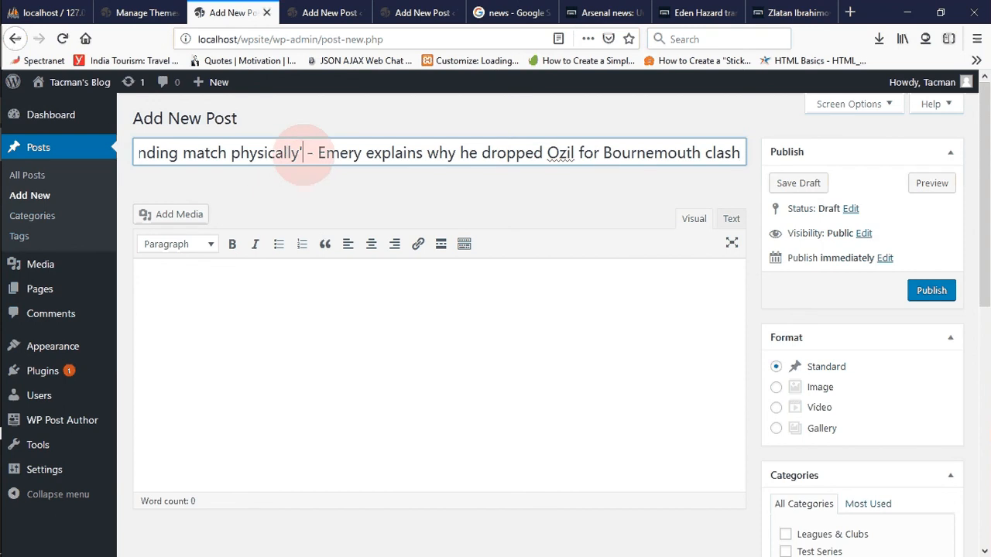
key("BackSpace")
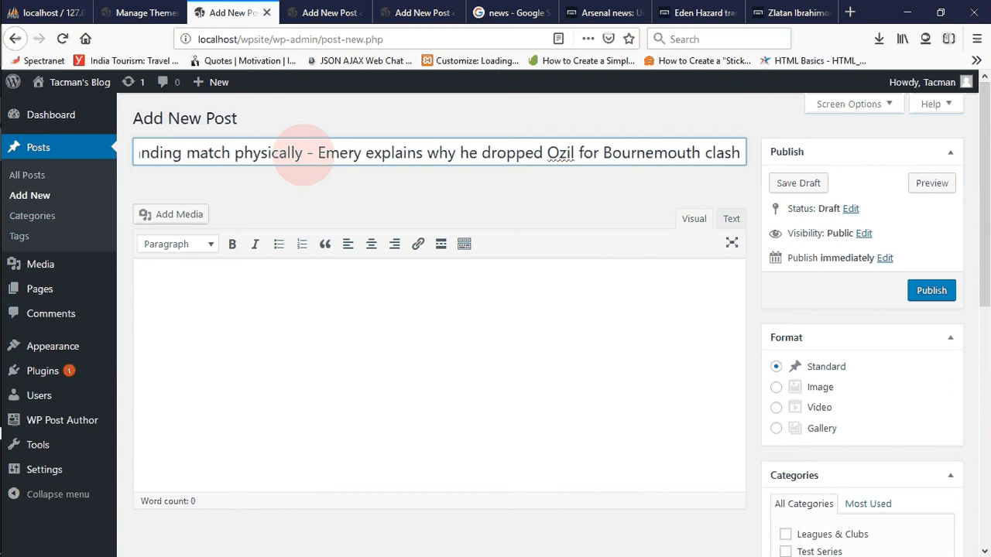
key("Left")
key("Left")
key("Left")
key("Left")
key("Left")
key("Left")
key("Left")
key("Left")
key("Left")
key("Left")
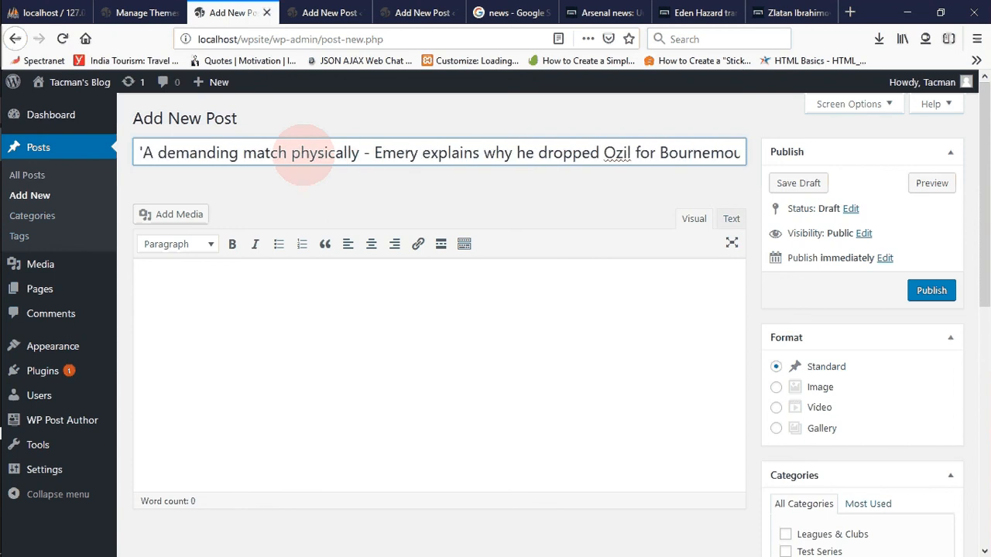
key("BackSpace")
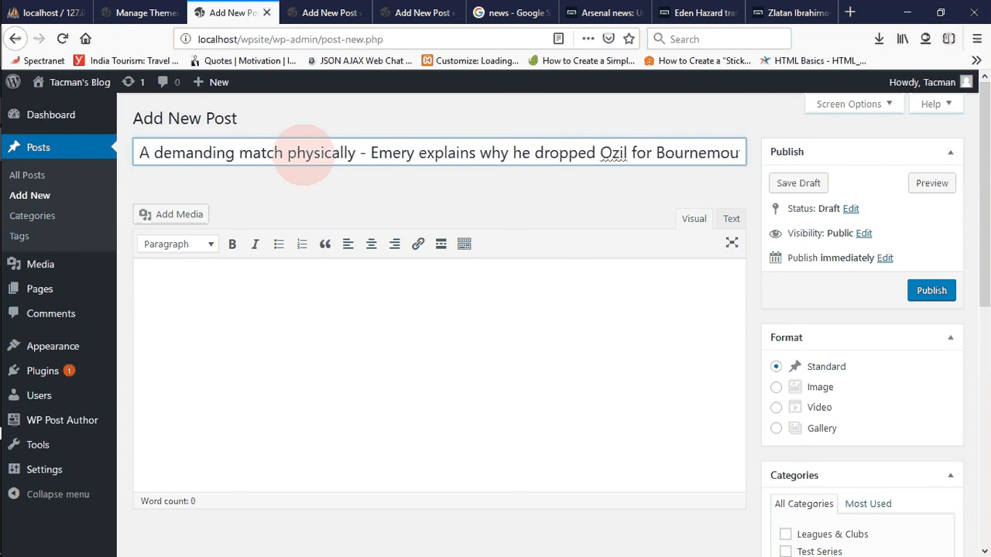
left_click(321, 190)
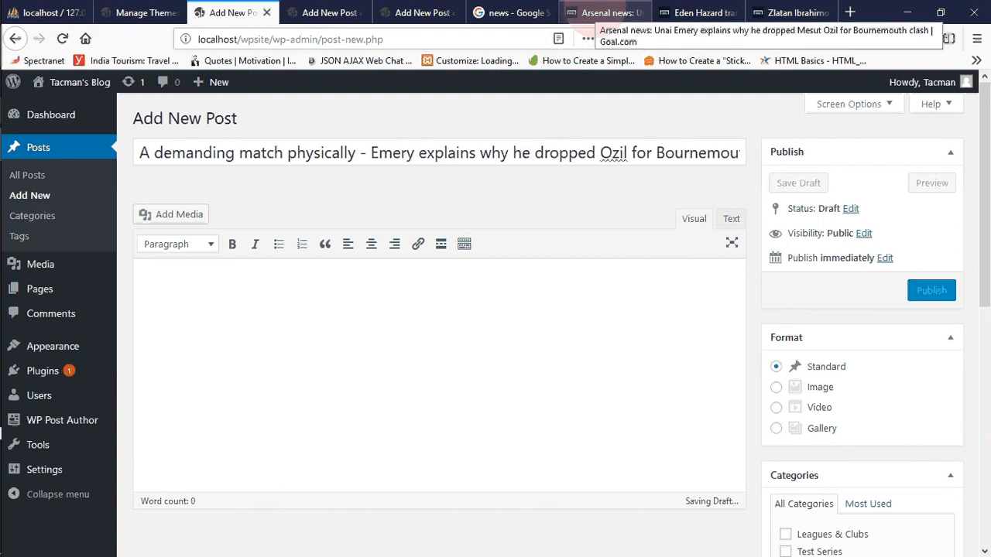
- Save the Arsenal article's main photo in the WORDPRESS folder under the file name 1
left_click(596, 13)
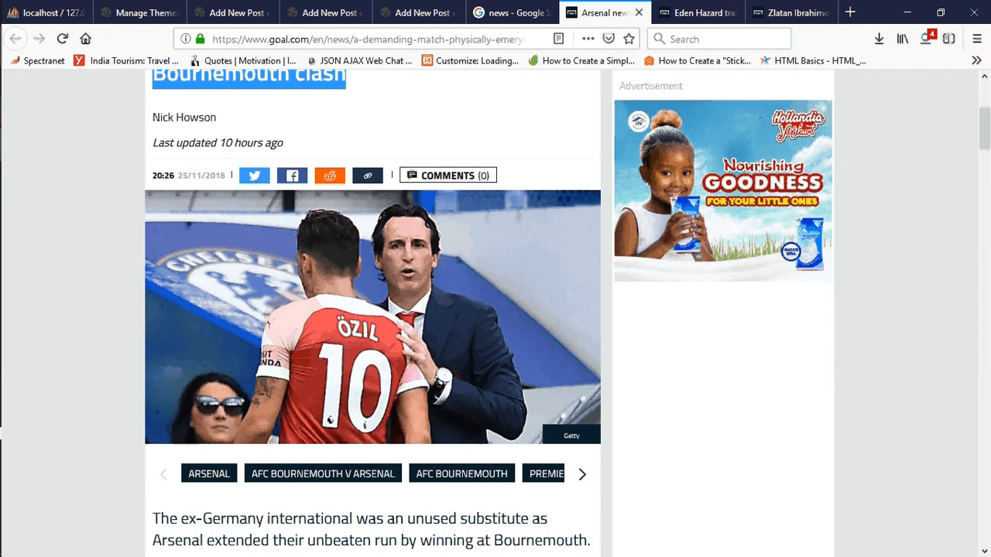
right_click(297, 322)
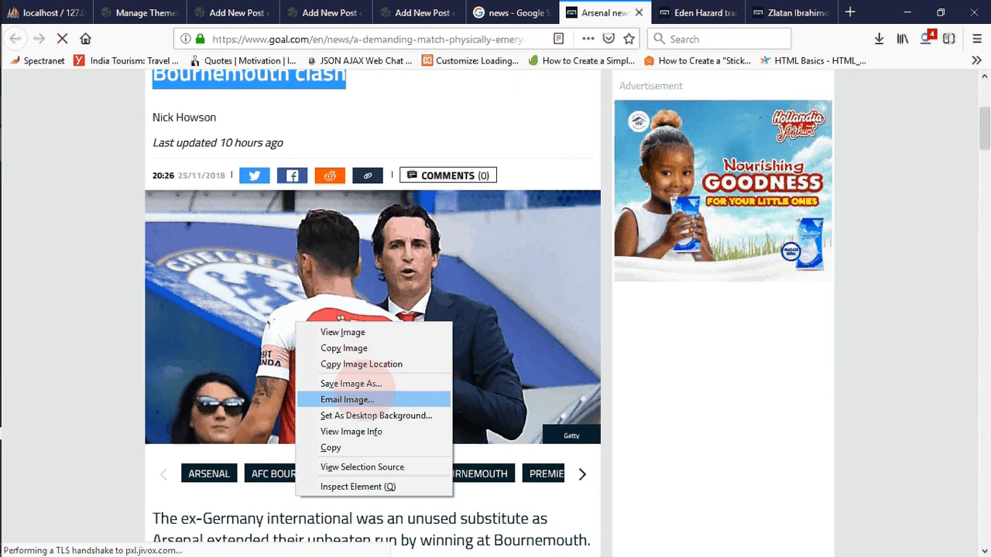
left_click(364, 397)
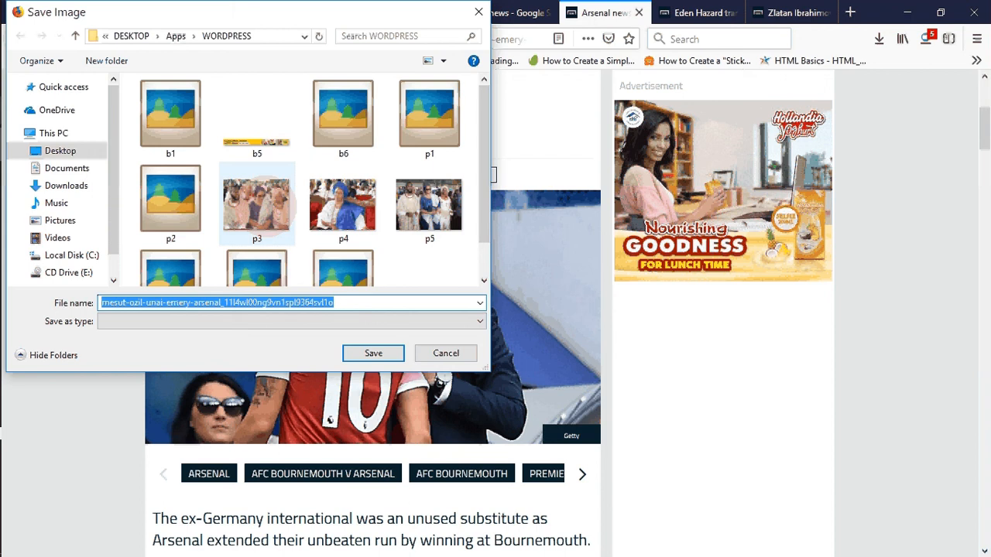
left_click_drag(484, 164, 484, 250)
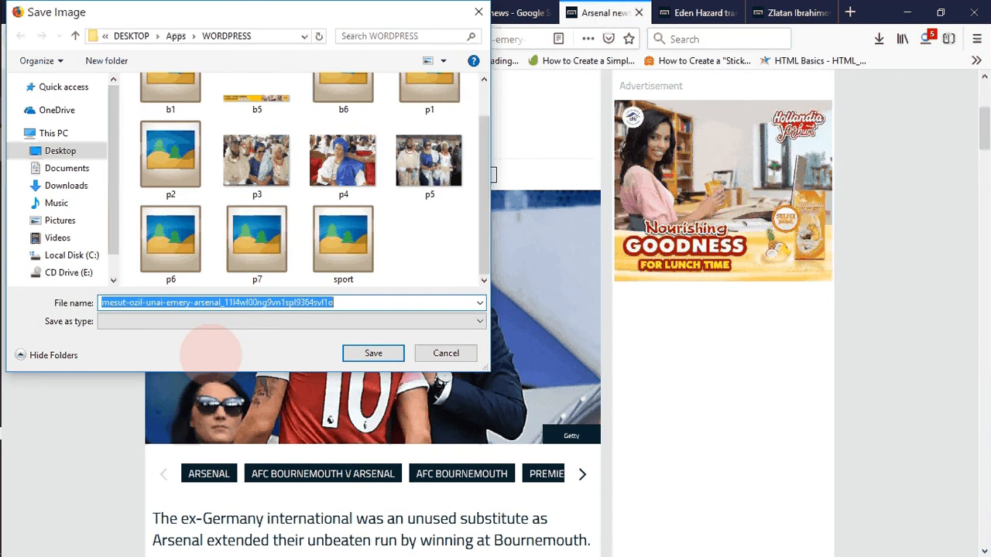
type("1")
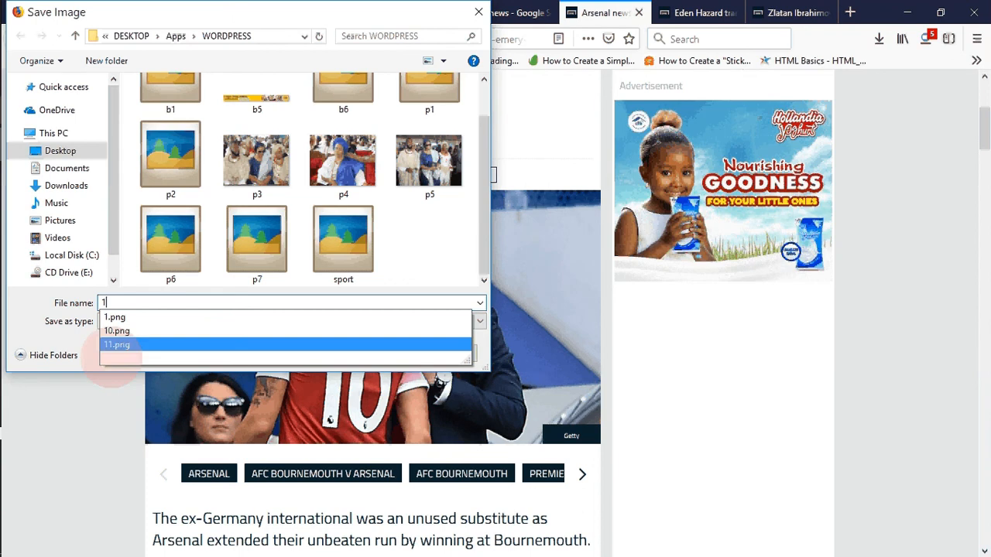
left_click(90, 357)
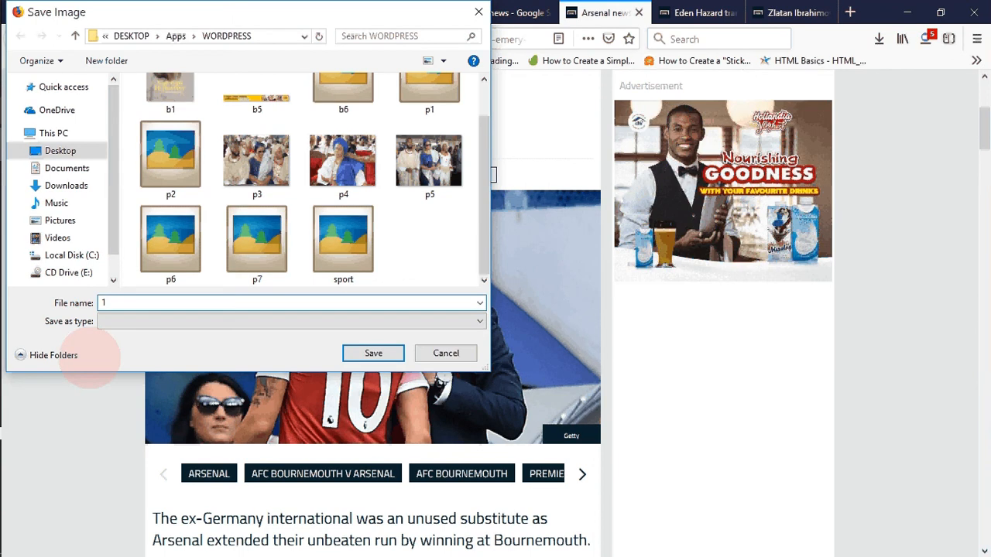
left_click(360, 352)
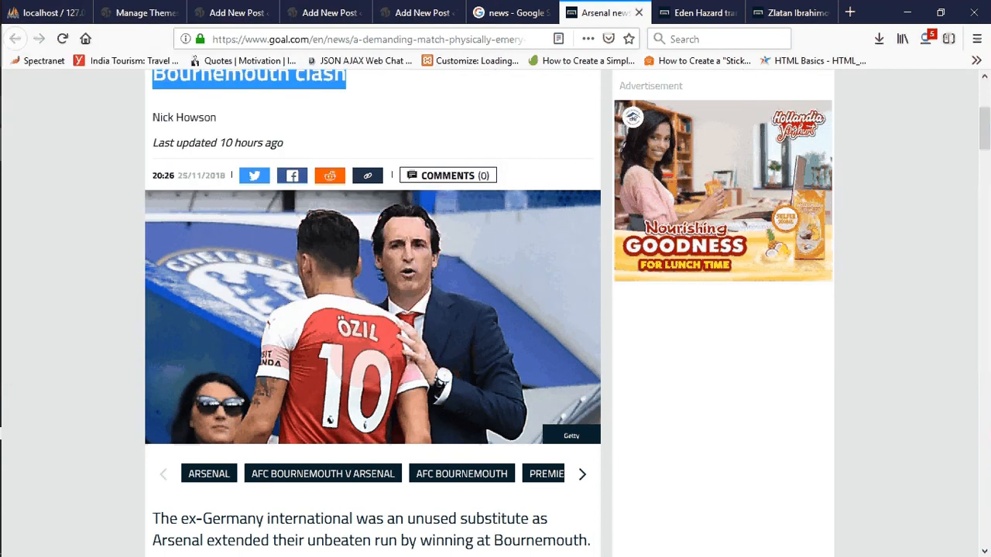
left_click(518, 128)
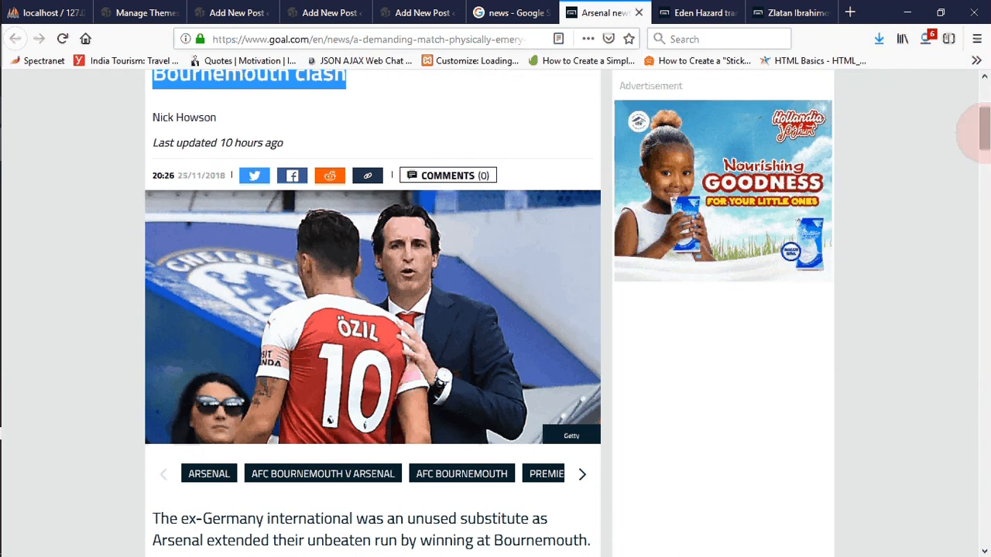
- Copy the Arsenal article's text from "The ex-Germany international" through "first-half stoppage time" and return to the first new post
scroll(977, 132, "up", 1)
scroll(978, 138, "down", 4)
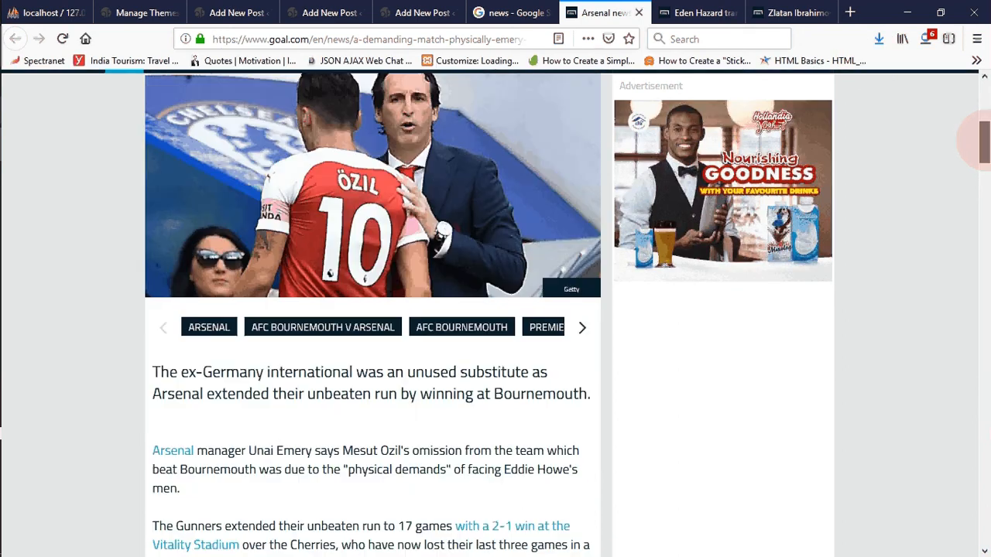
scroll(976, 140, "down", 4)
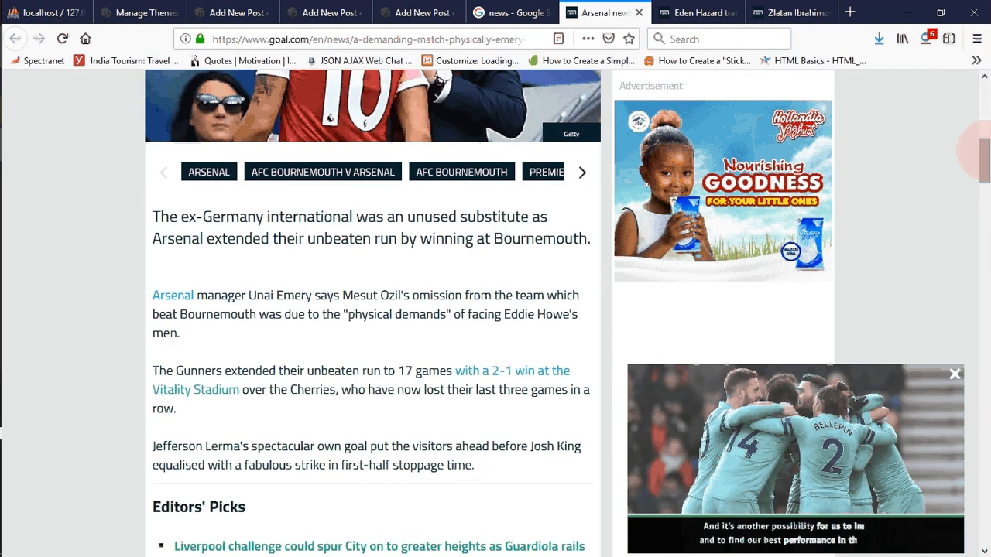
scroll(977, 148, "down", 2)
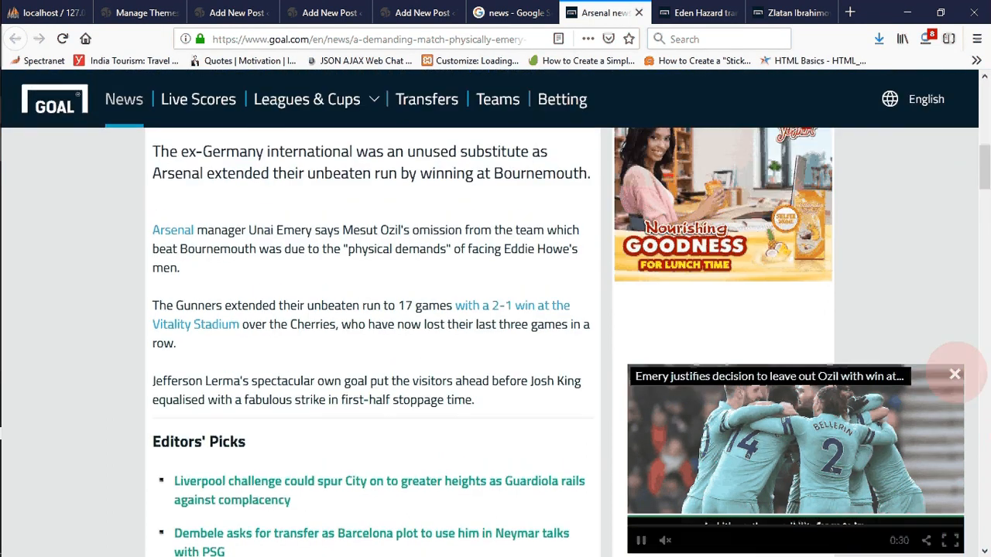
left_click(955, 374)
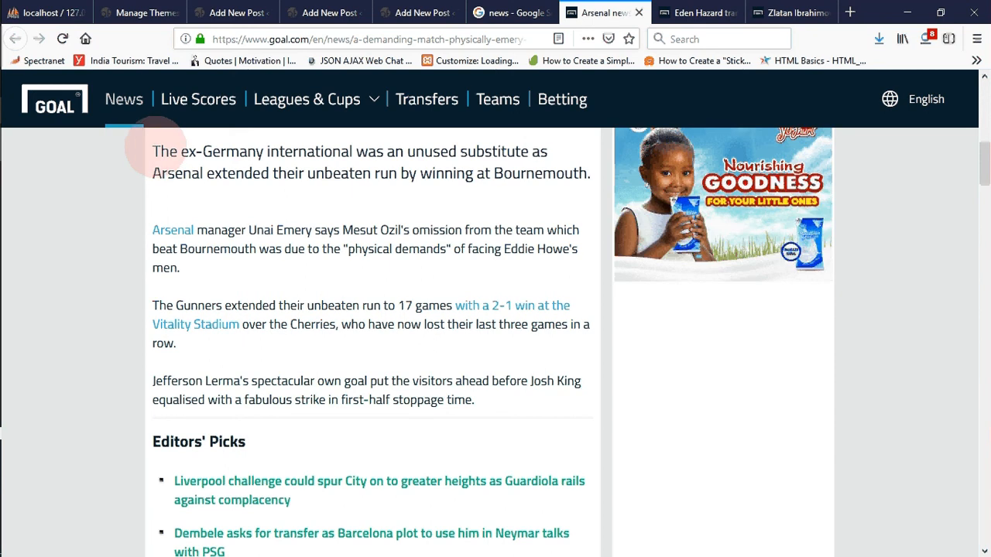
left_click_drag(151, 149, 475, 402)
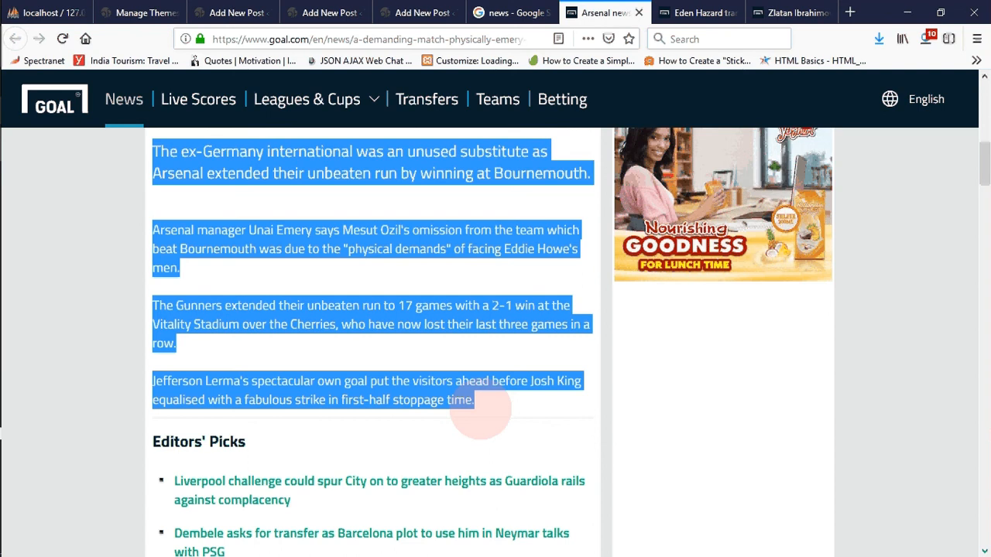
key("ctrl+c")
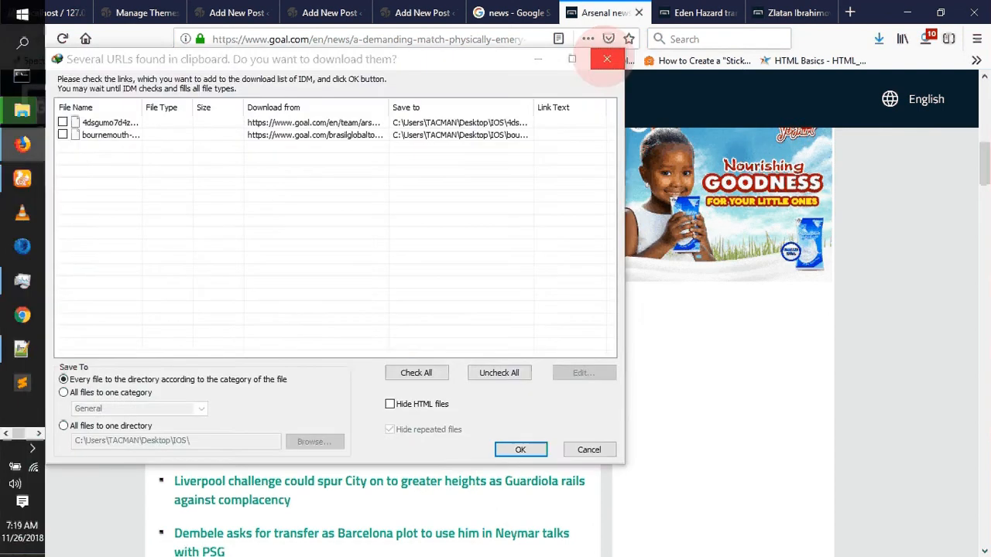
left_click(606, 59)
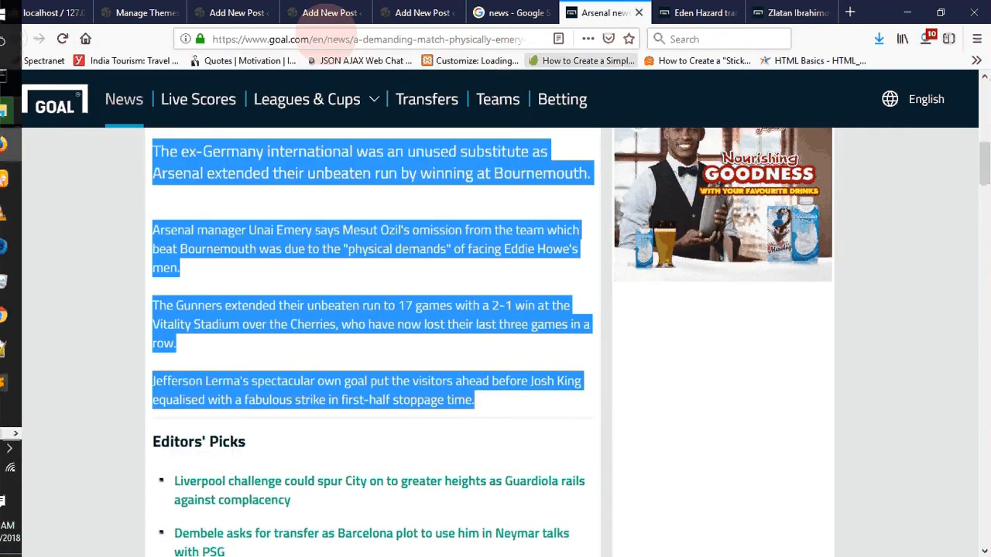
left_click(223, 9)
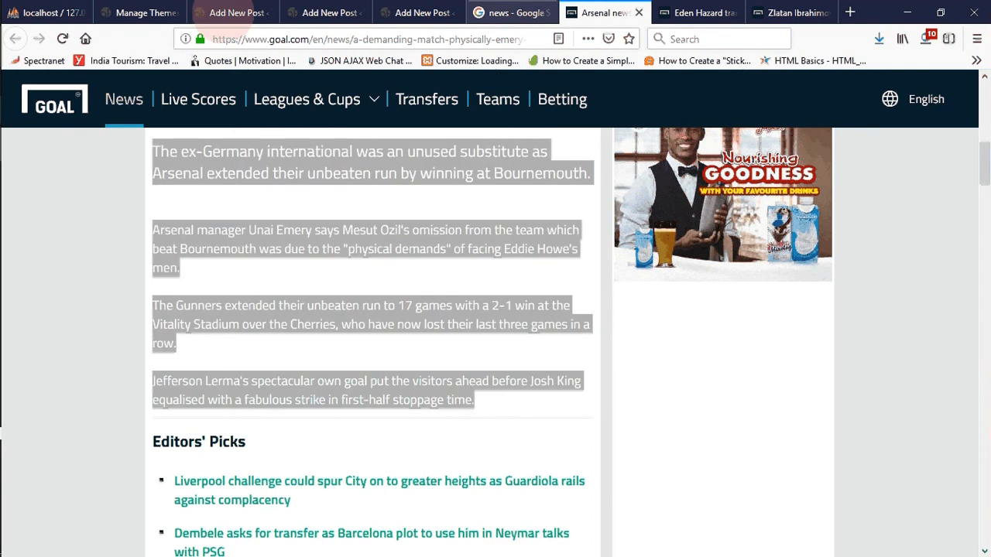